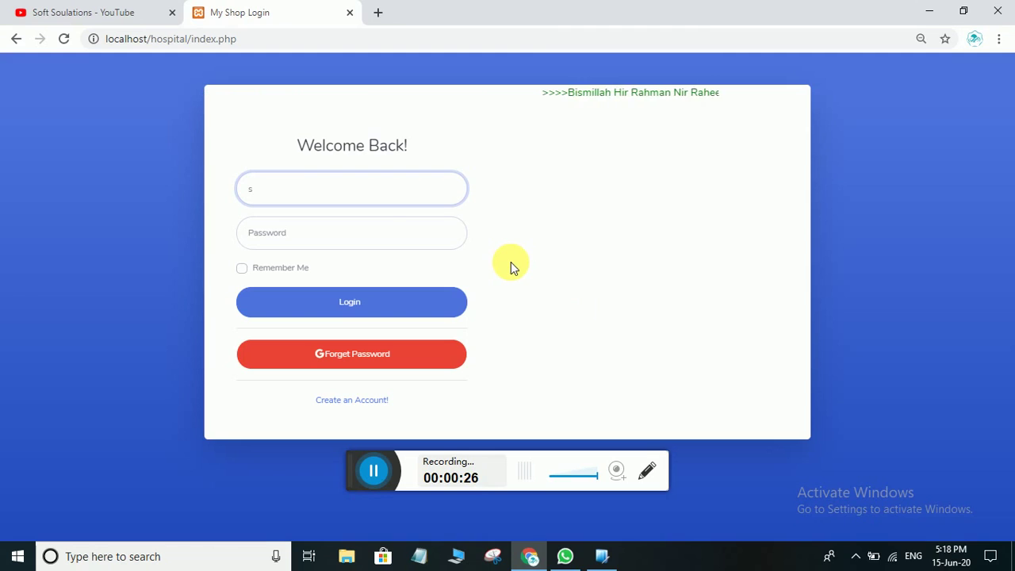
Log in with the receptionist's username and password, then go to Appointments > New Appointment
{"action": "left_click", "coordinate": [307, 199]}
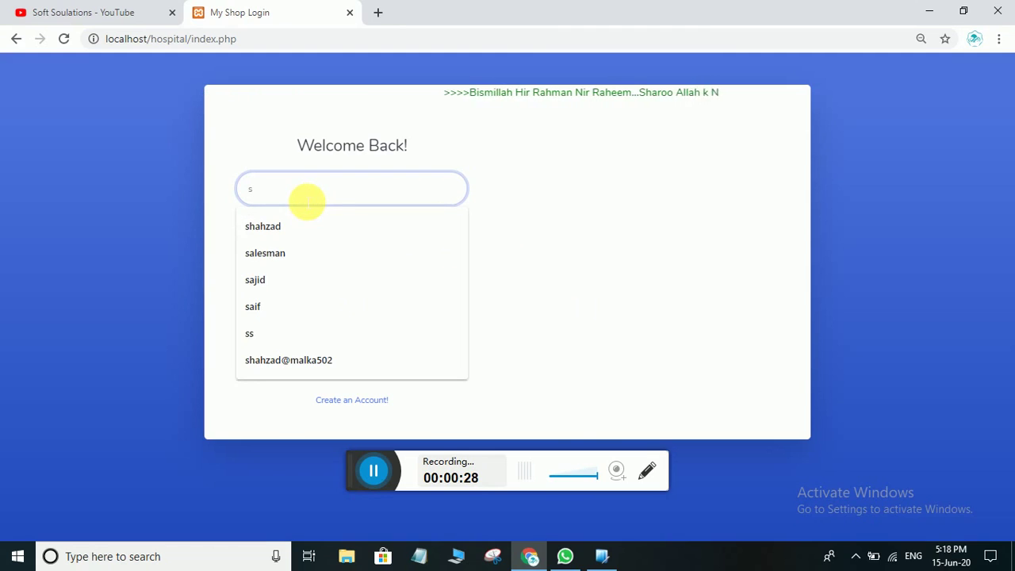
{"action": "key", "text": "BackSpace"}
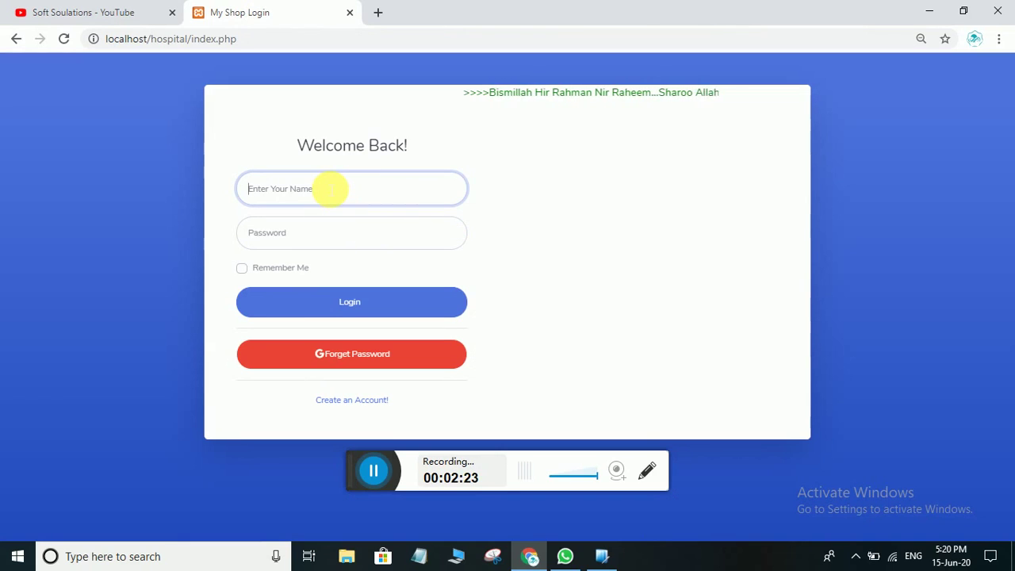
{"action": "left_click", "coordinate": [329, 189]}
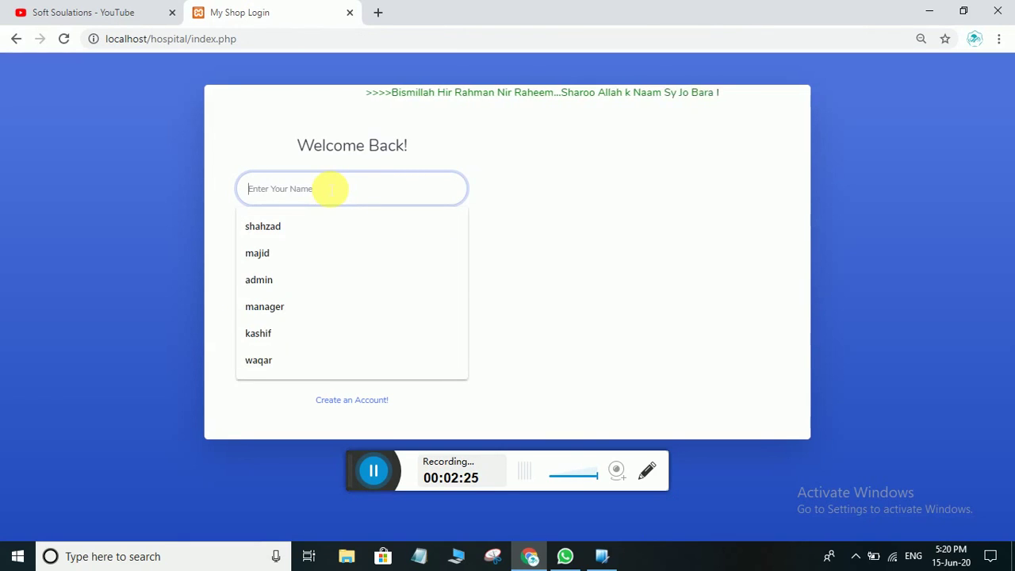
{"action": "type", "text": "sajid"}
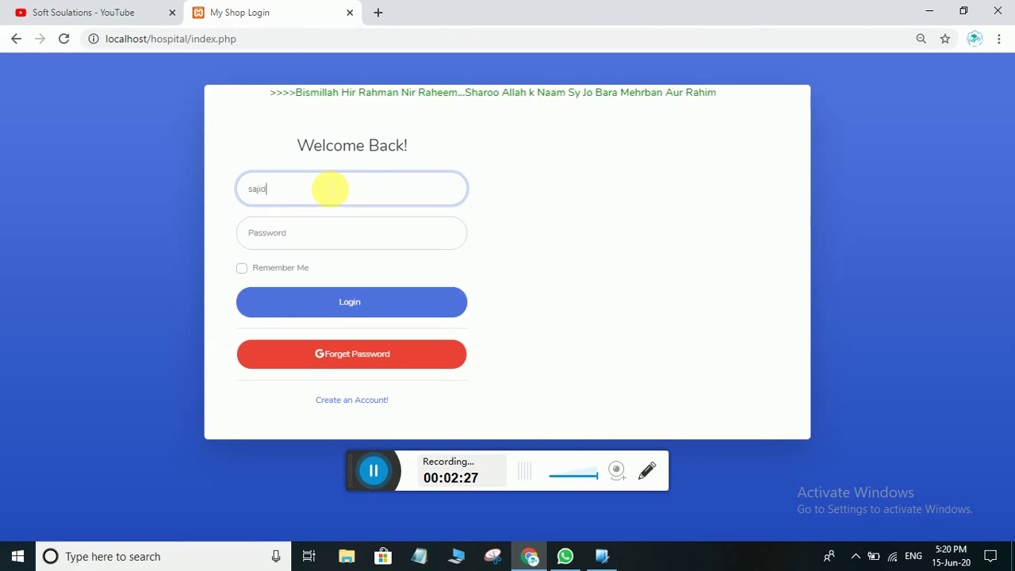
{"action": "left_click", "coordinate": [306, 238]}
{"action": "type", "text": "12"}
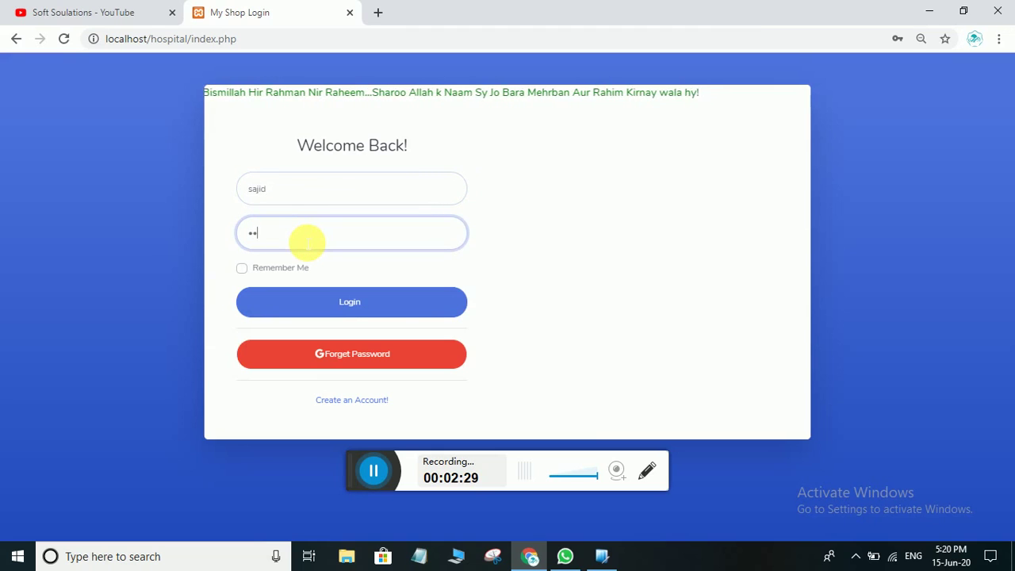
{"action": "type", "text": "345"}
{"action": "left_click", "coordinate": [355, 305]}
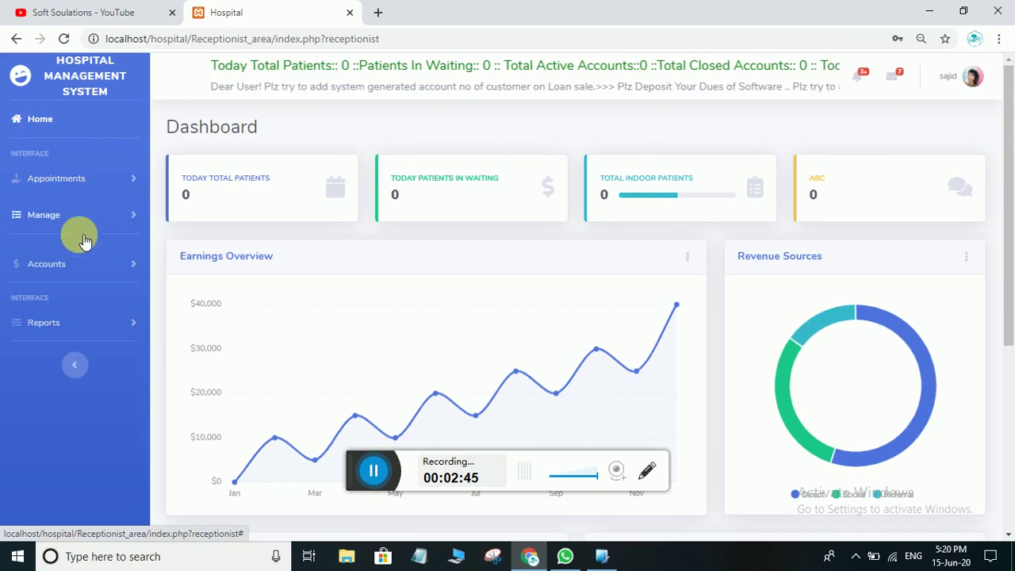
{"action": "left_click", "coordinate": [67, 186]}
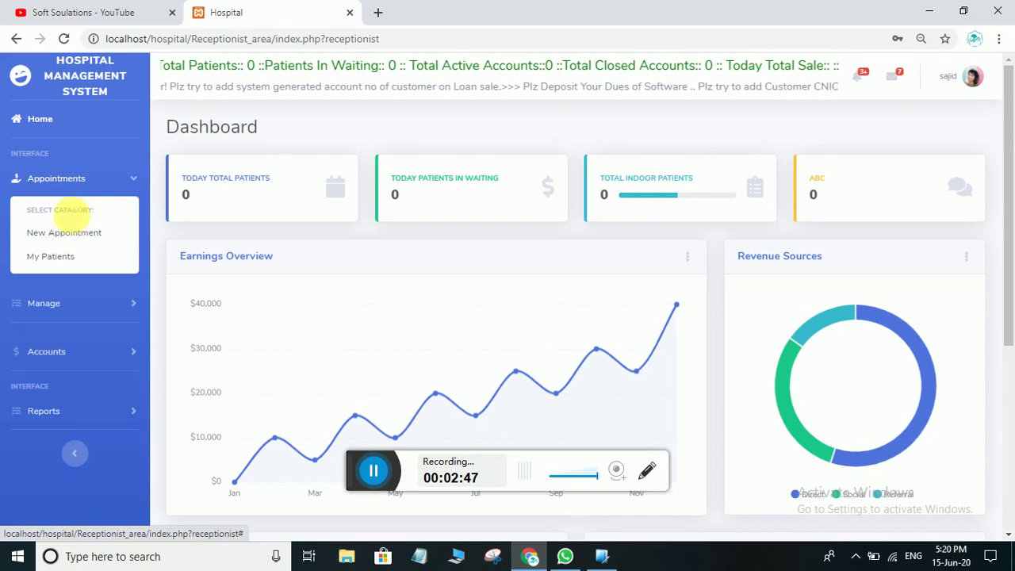
{"action": "left_click", "coordinate": [64, 232]}
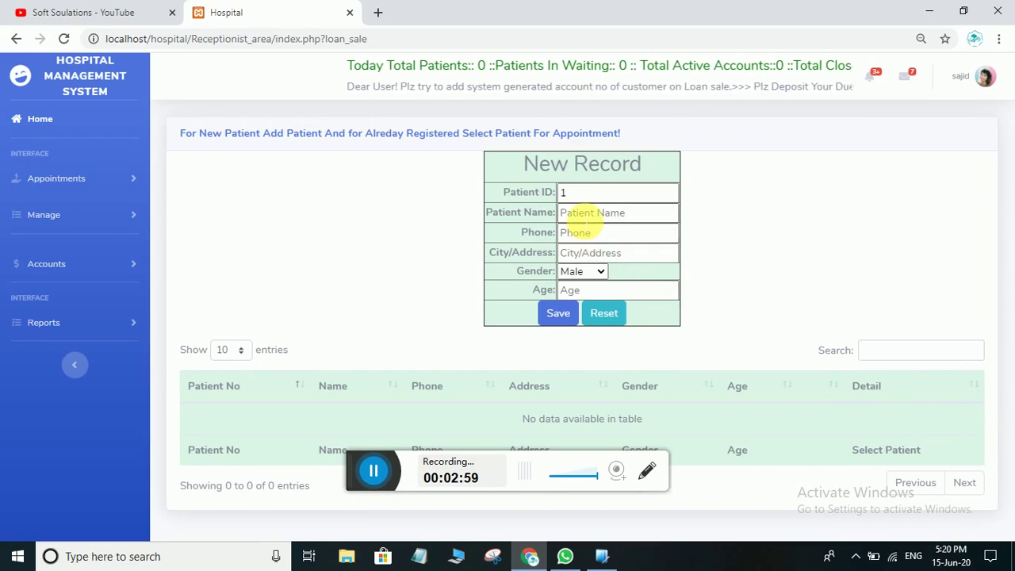
Save a male patient from multan, age 23, using a suggested name and a phone number
{"action": "left_click", "coordinate": [581, 214]}
{"action": "left_click", "coordinate": [588, 236]}
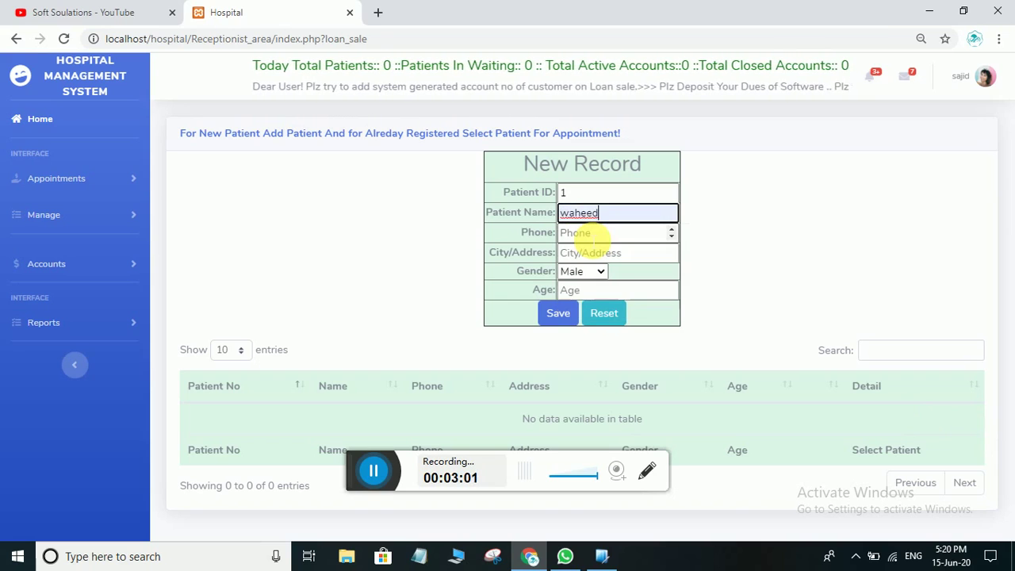
{"action": "left_click", "coordinate": [592, 237]}
{"action": "left_click", "coordinate": [593, 237]}
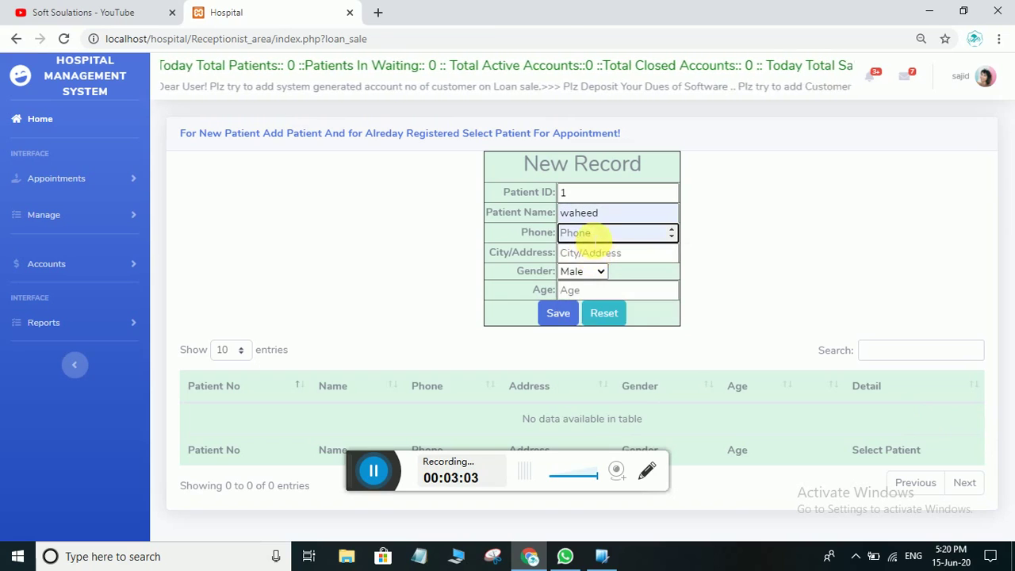
{"action": "left_click", "coordinate": [592, 236]}
{"action": "type", "text": "00"}
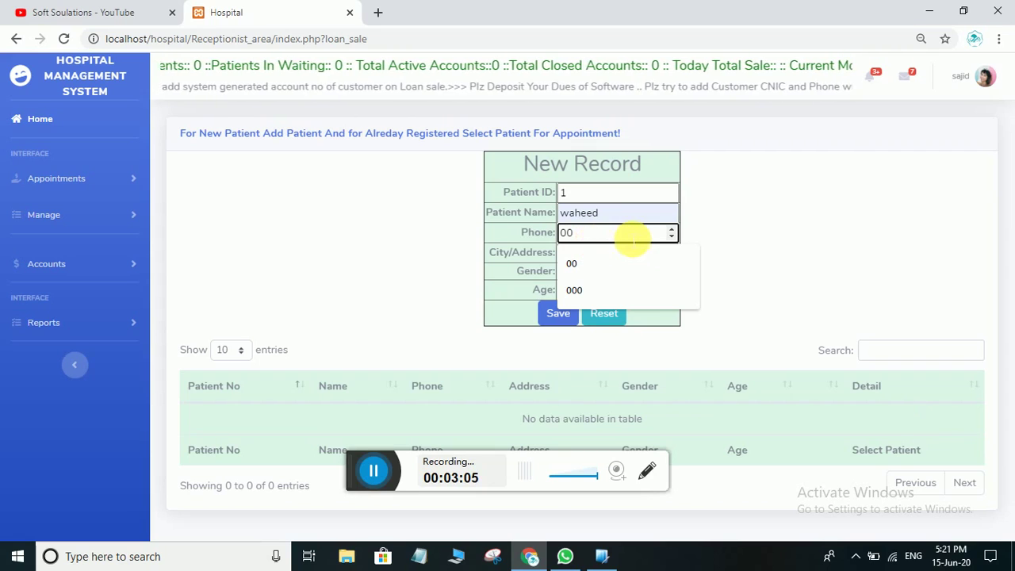
{"action": "left_click", "coordinate": [571, 254]}
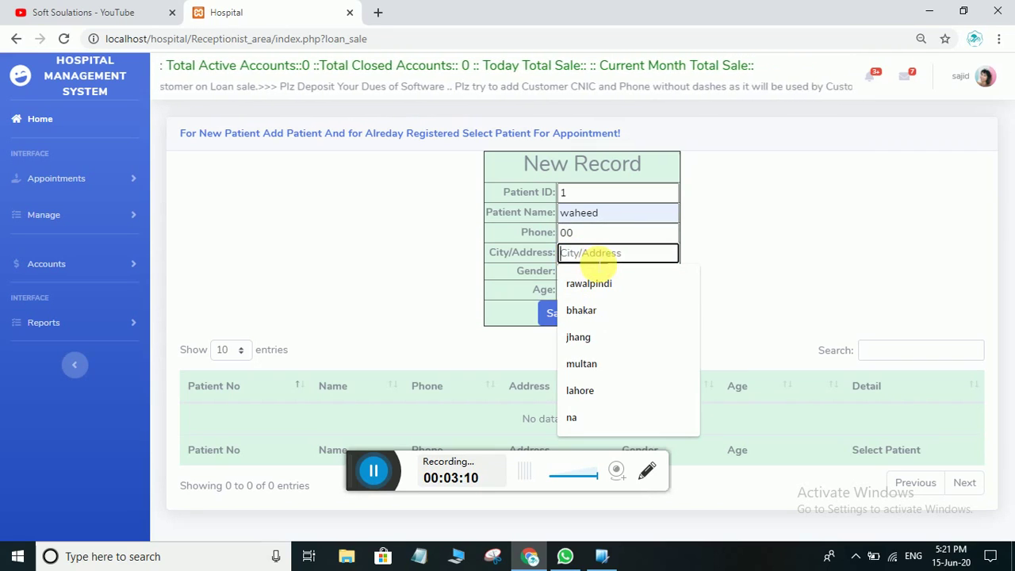
{"action": "left_click", "coordinate": [600, 253]}
{"action": "type", "text": "multan"}
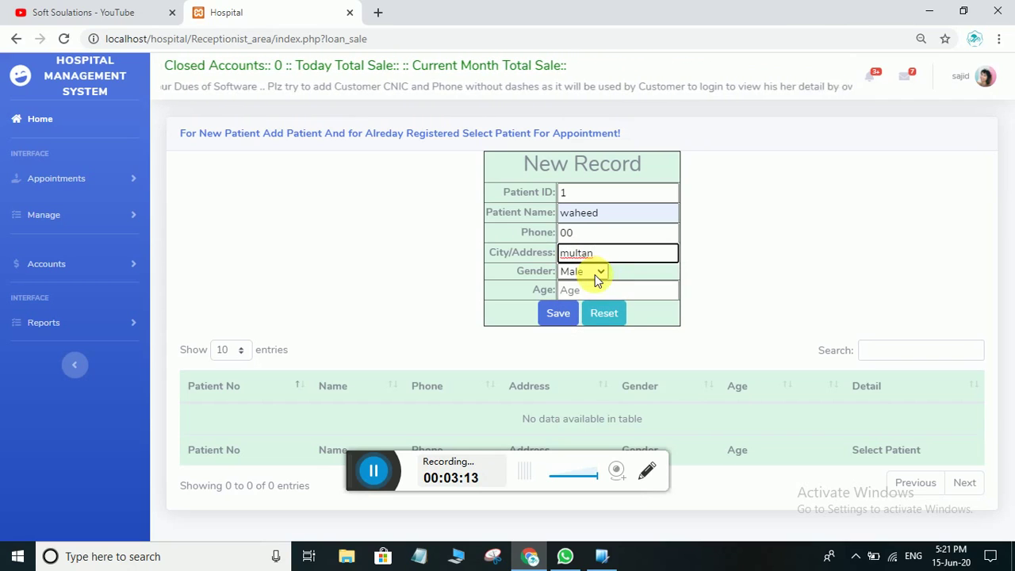
{"action": "left_click", "coordinate": [603, 291]}
{"action": "type", "text": "23"}
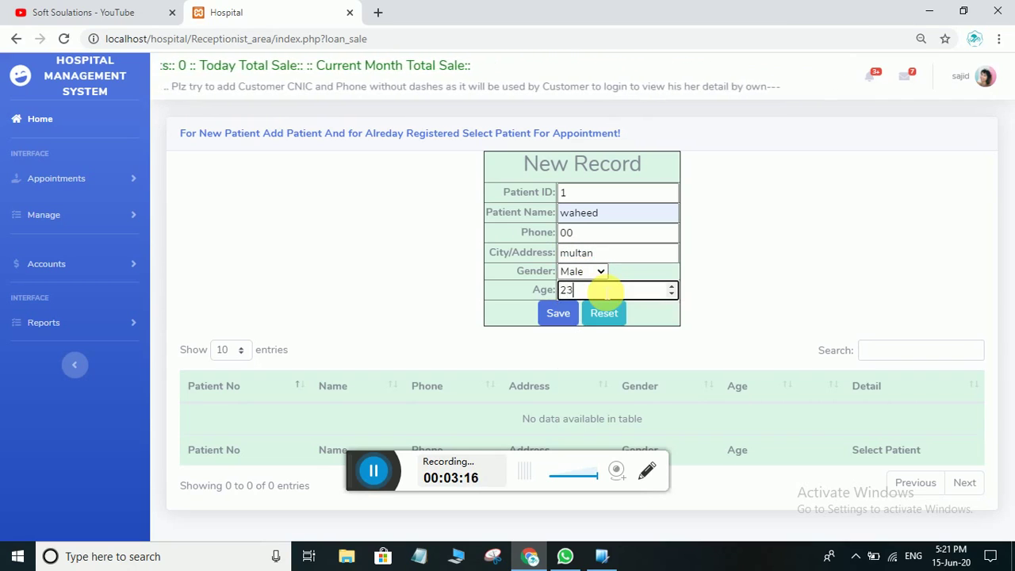
{"action": "left_click", "coordinate": [564, 314]}
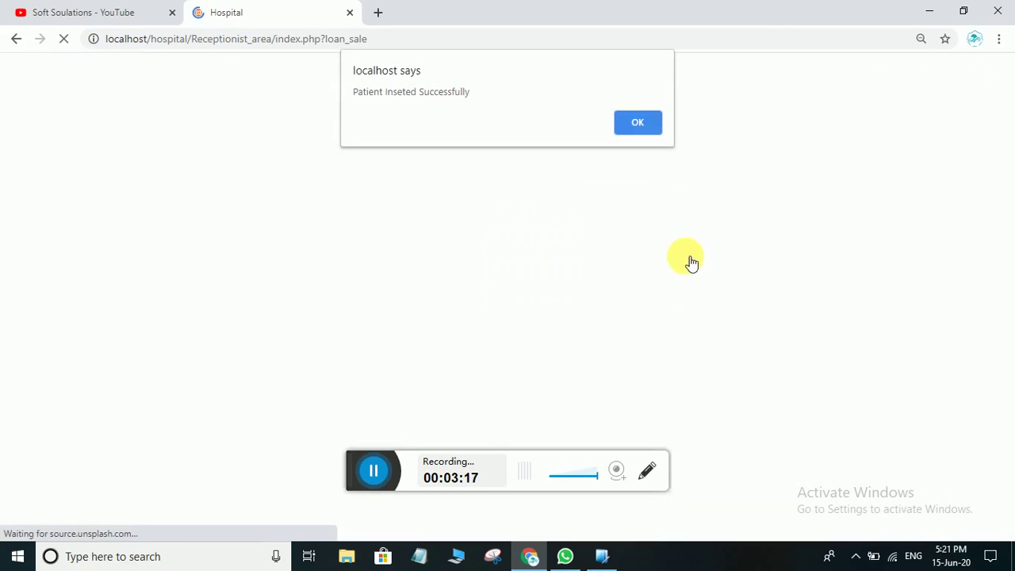
Dismiss the success alert and check the table row for patient 1, age 23
{"action": "left_click", "coordinate": [647, 122]}
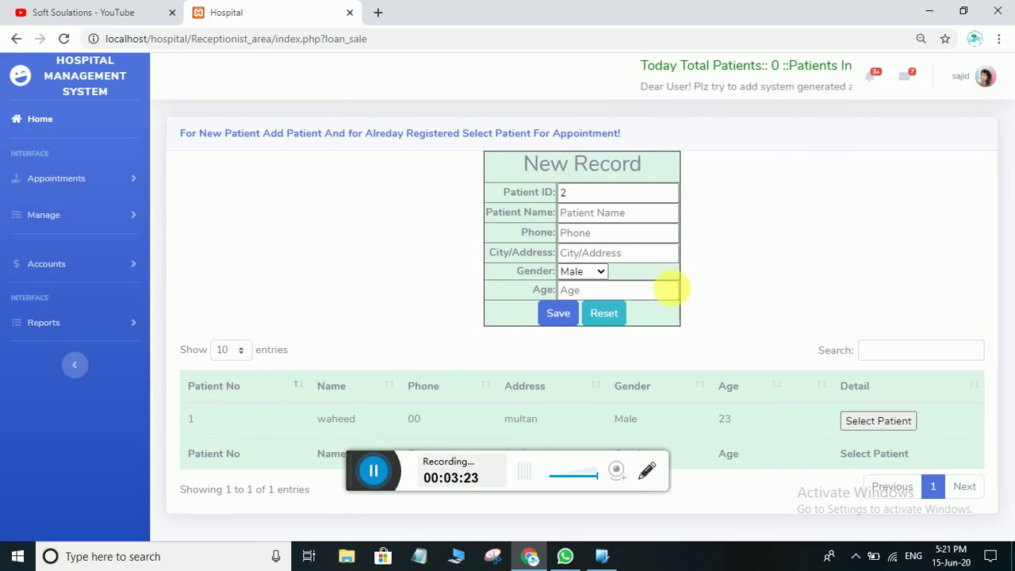
{"action": "double_click", "coordinate": [561, 193]}
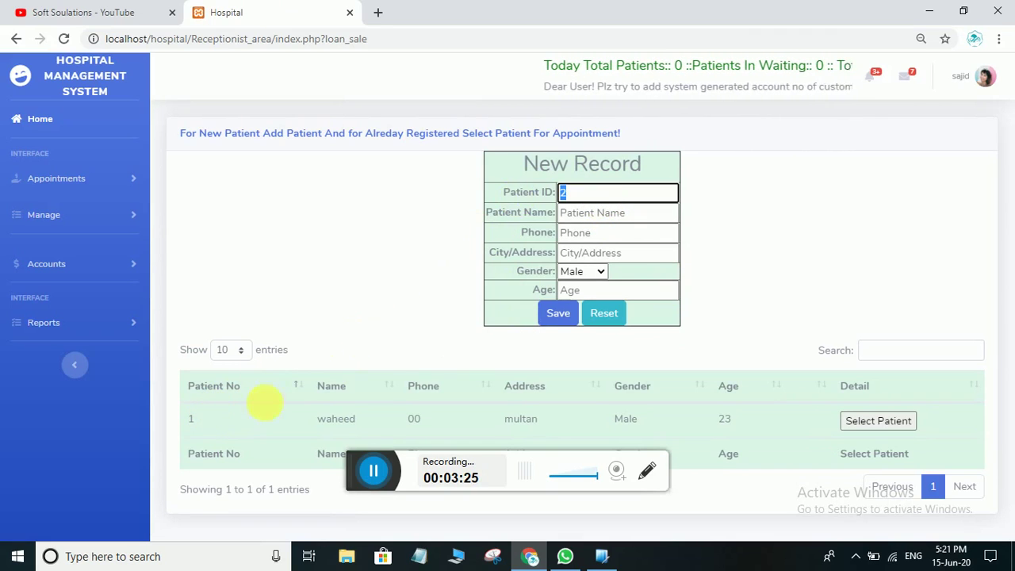
{"action": "left_click_drag", "start_coordinate": [209, 416], "coordinate": [176, 422]}
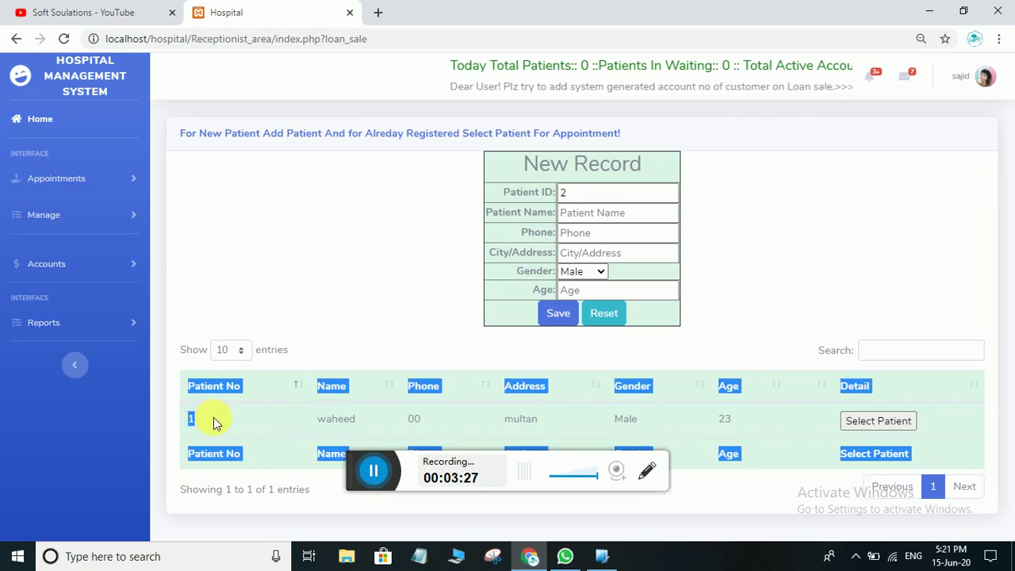
{"action": "left_click", "coordinate": [214, 420]}
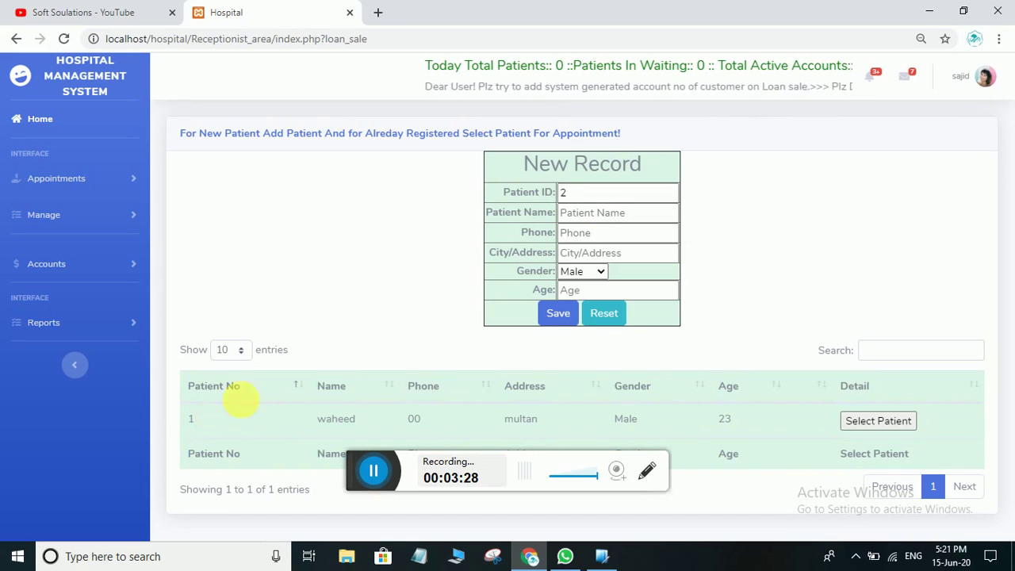
{"action": "double_click", "coordinate": [193, 418]}
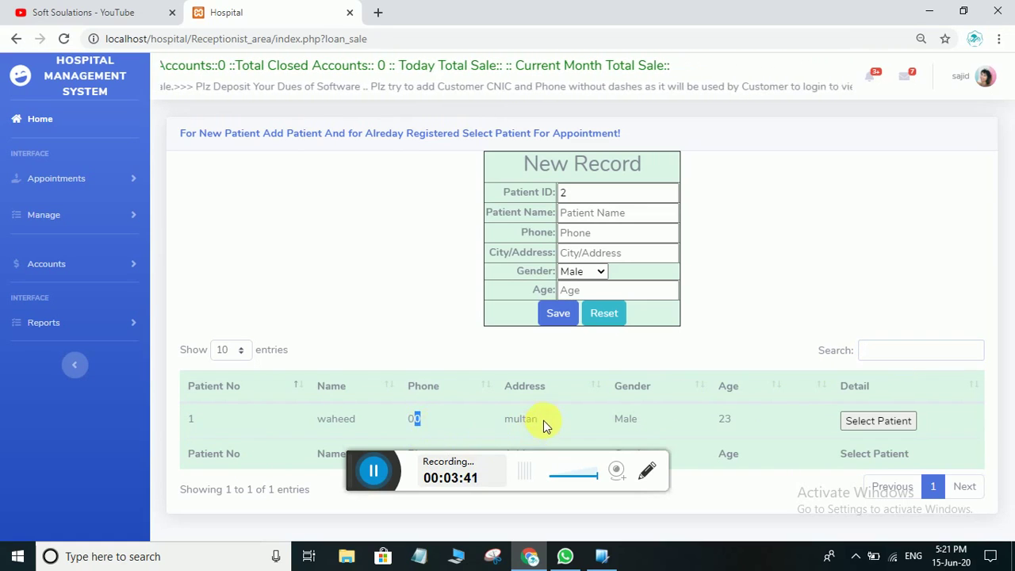
{"action": "left_click_drag", "start_coordinate": [745, 422], "coordinate": [696, 424]}
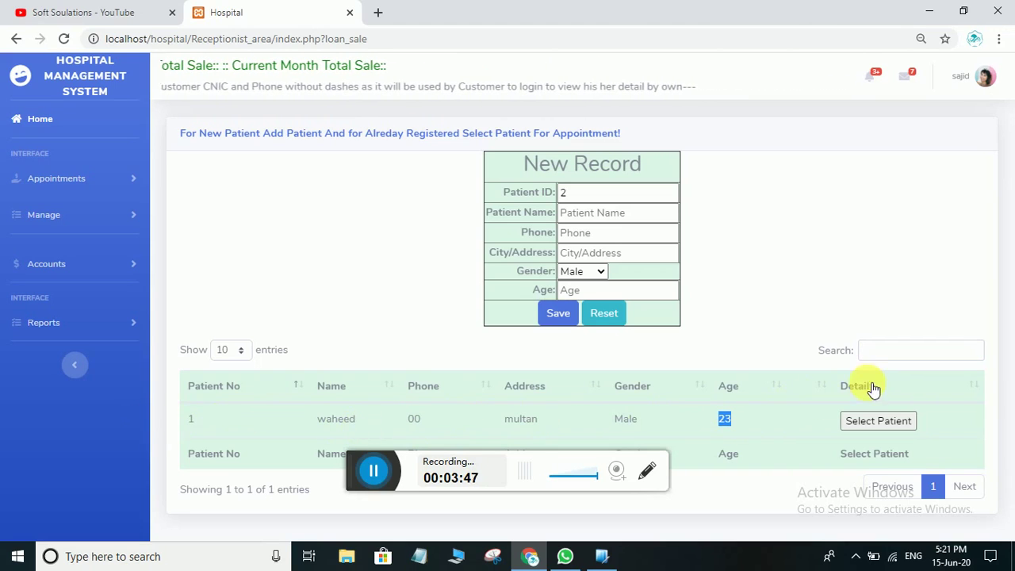
Save patient 2: suggested name, phone number, city 'mulatn', male, age 25, then dismiss the alert
{"action": "left_click", "coordinate": [576, 212]}
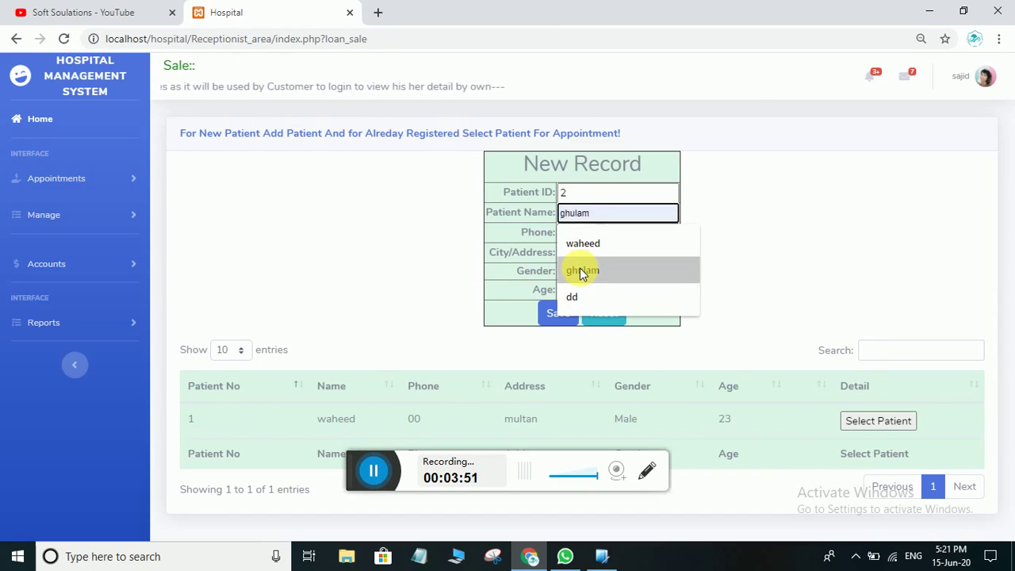
{"action": "left_click", "coordinate": [582, 270]}
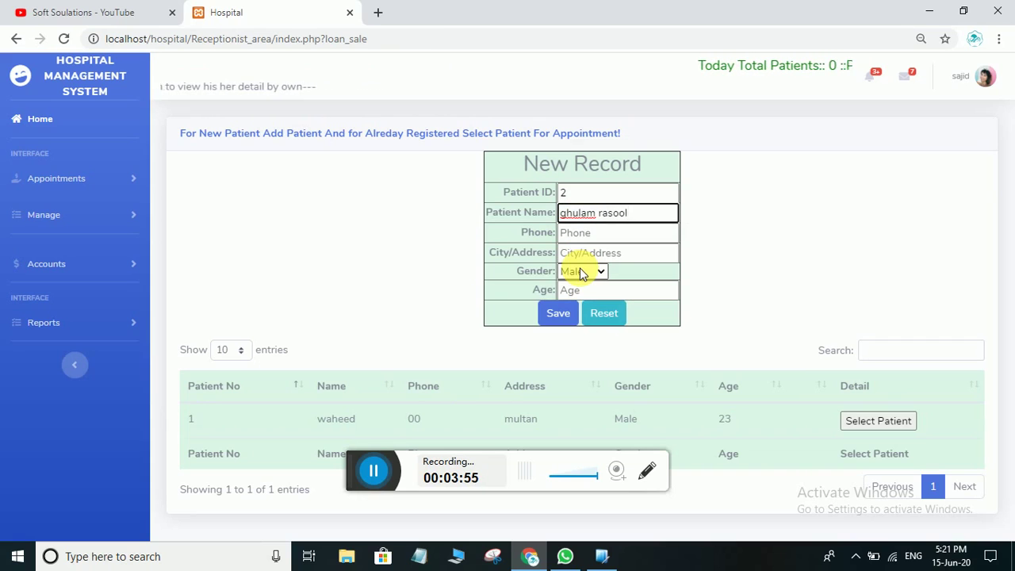
{"action": "left_click", "coordinate": [599, 234]}
{"action": "type", "text": "030222"}
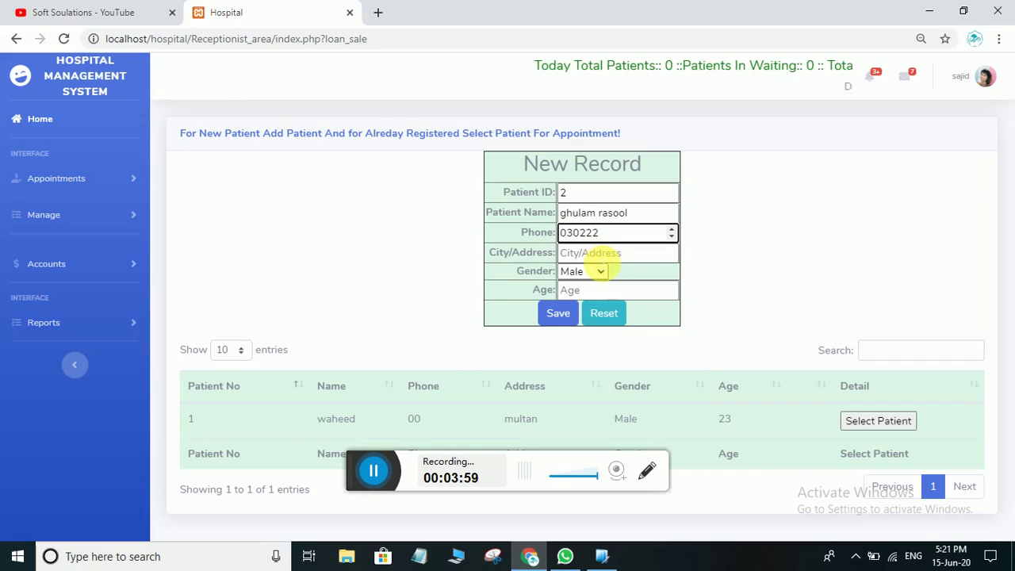
{"action": "left_click", "coordinate": [598, 255]}
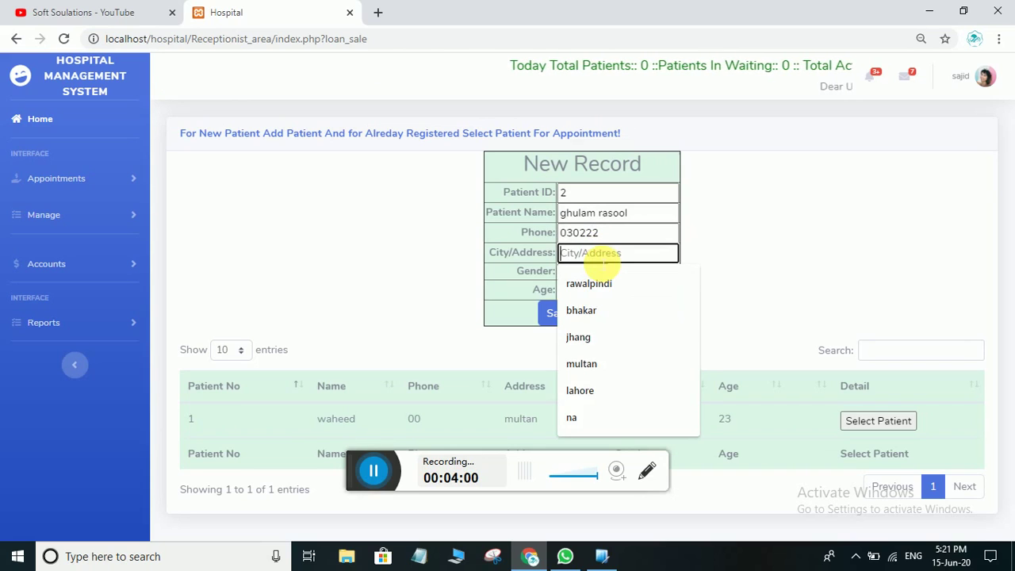
{"action": "type", "text": "mulatn"}
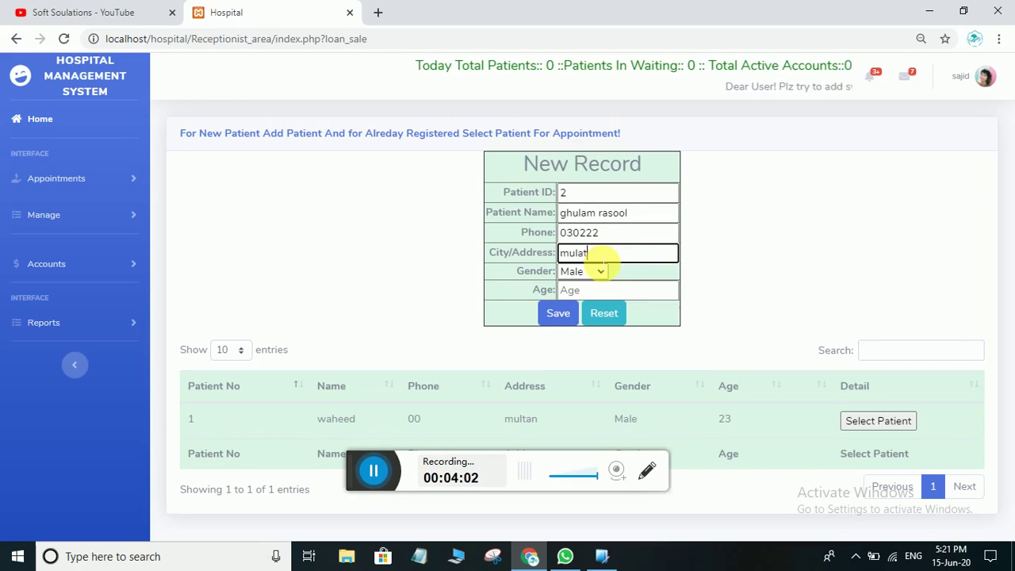
{"action": "left_click", "coordinate": [587, 291]}
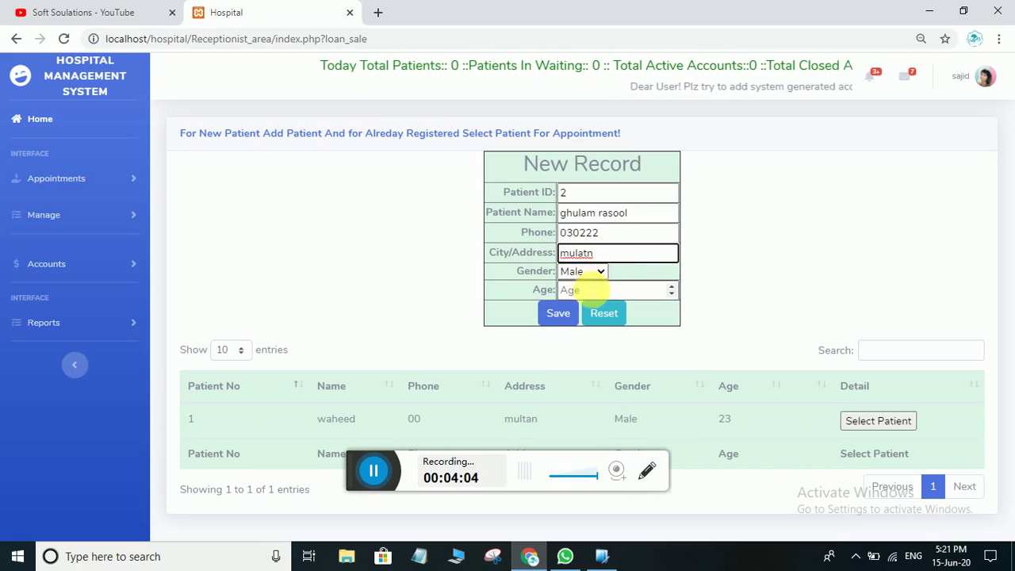
{"action": "type", "text": "25"}
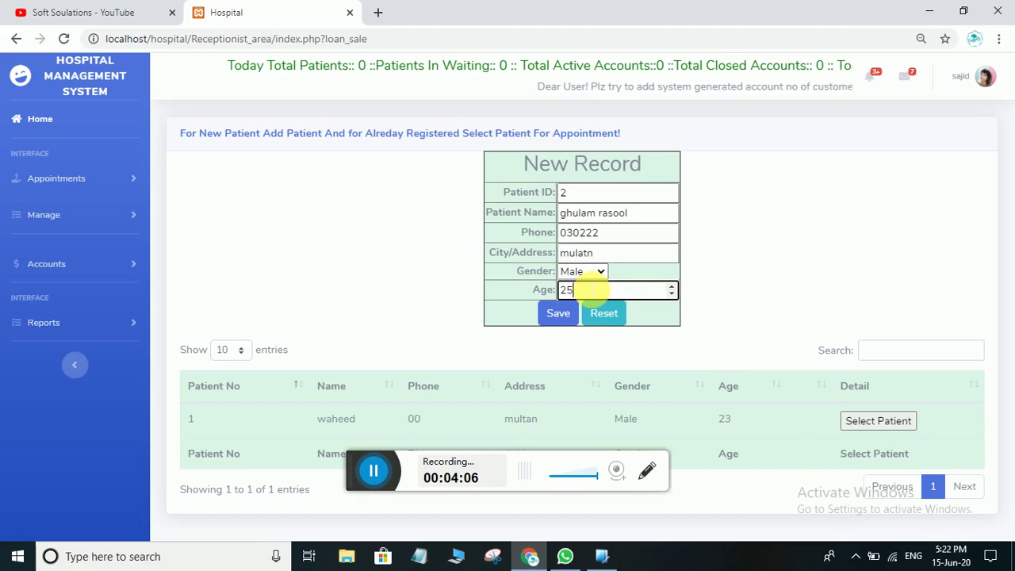
{"action": "left_click", "coordinate": [565, 314]}
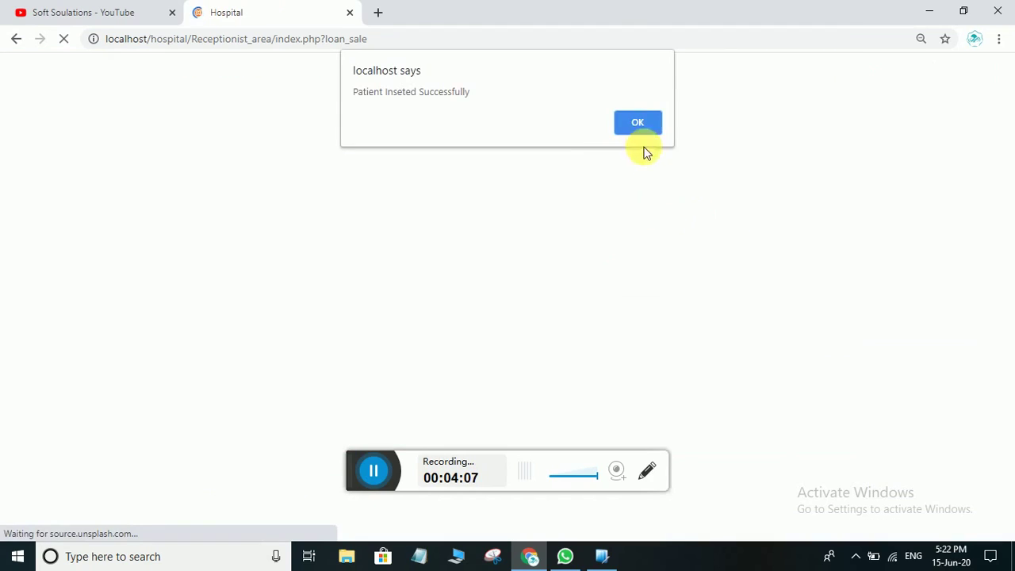
{"action": "left_click", "coordinate": [639, 129]}
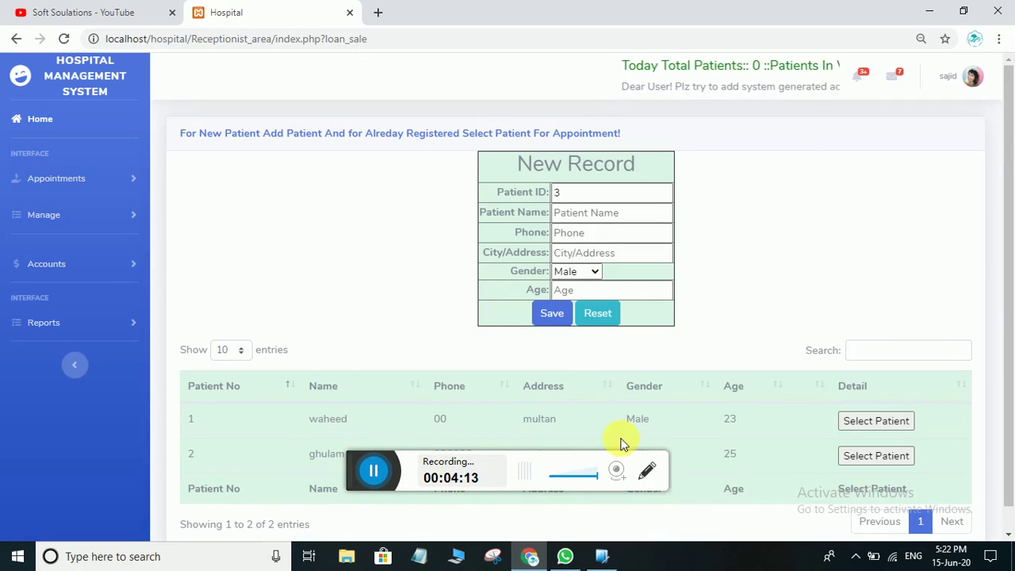
Filter the patient table by the phone number 0302 and choose patient 2 for an appointment
{"action": "left_click", "coordinate": [904, 349]}
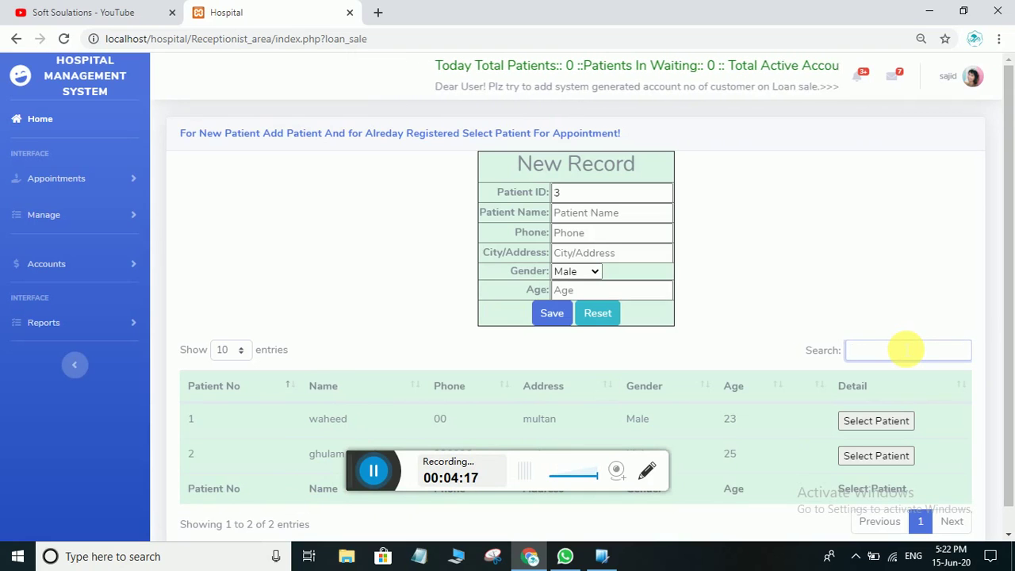
{"action": "type", "text": "gh"}
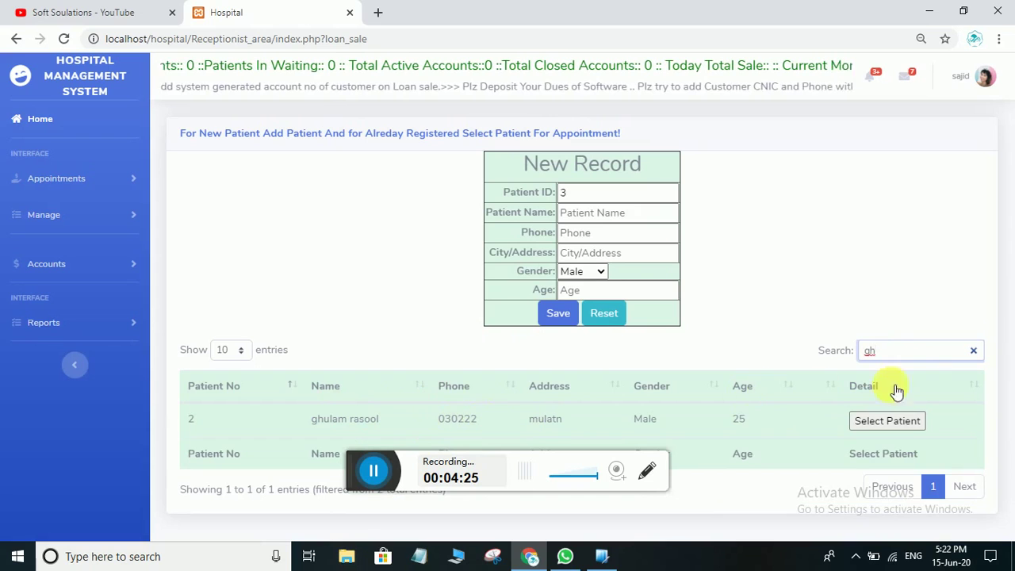
{"action": "left_click", "coordinate": [904, 353]}
{"action": "key", "text": "BackSpace"}
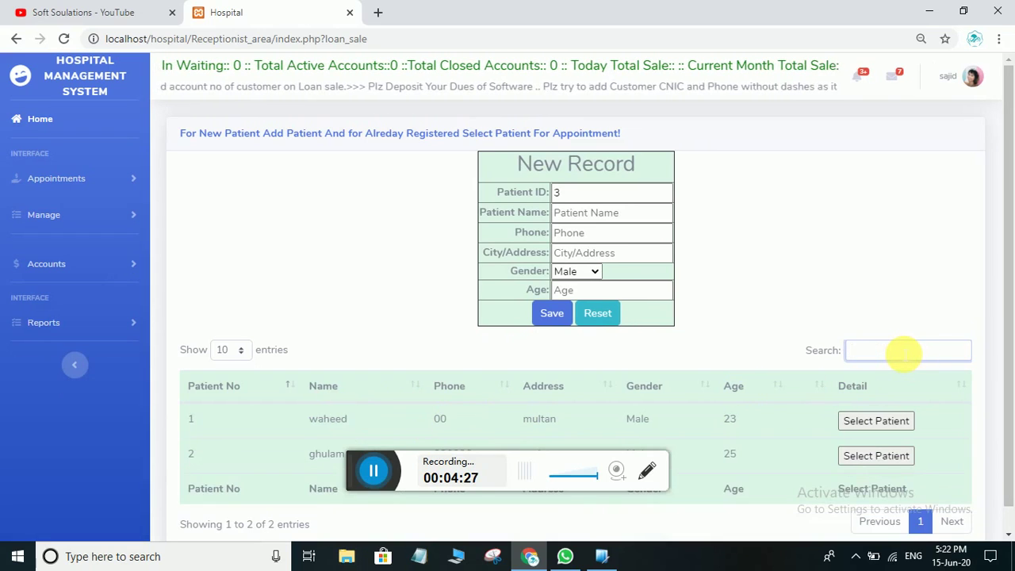
{"action": "type", "text": "03022"}
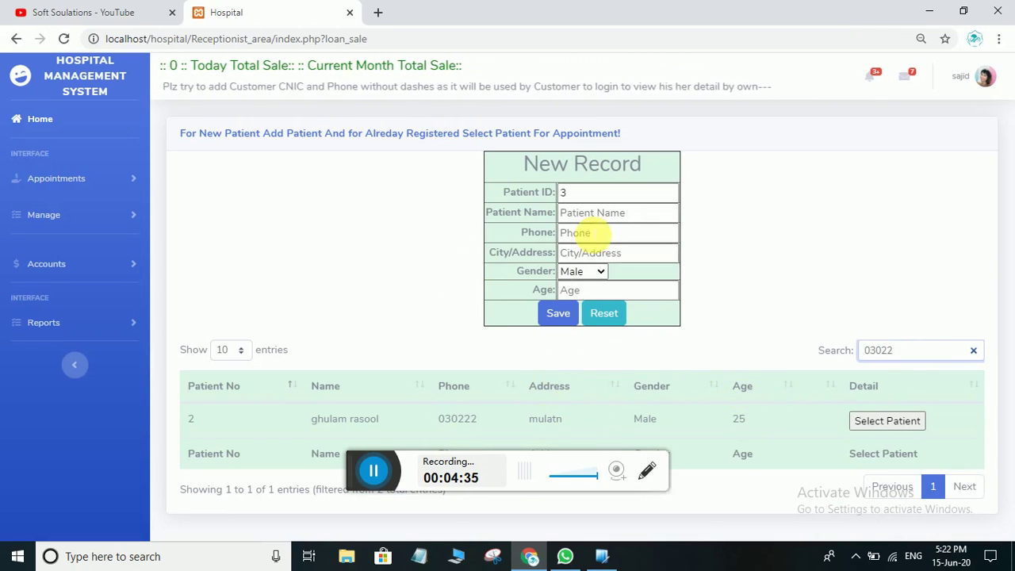
{"action": "left_click", "coordinate": [886, 420]}
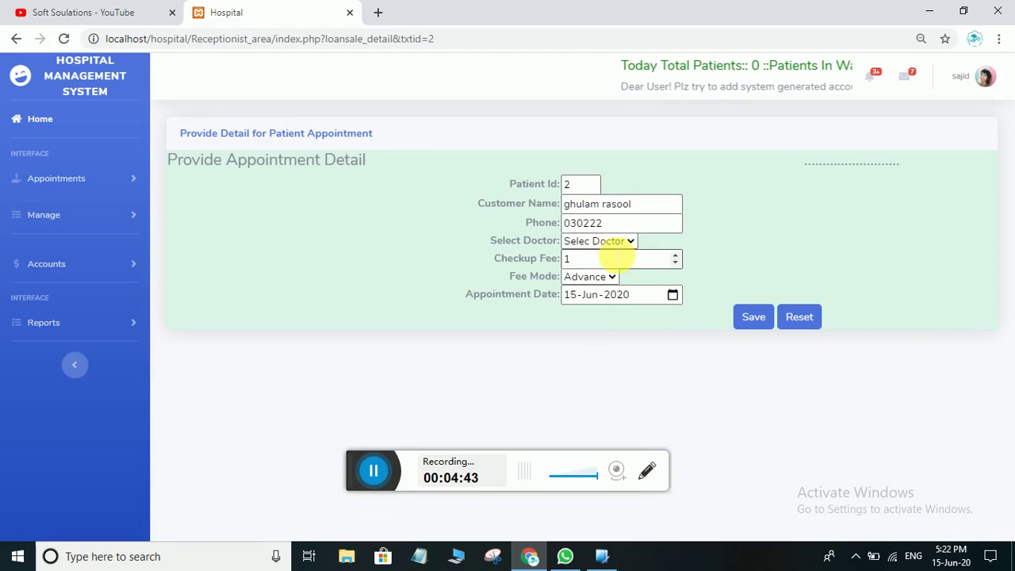
Book patient 2 with the chosen doctor: fee 1000, Advance mode, 15-Jun-2020
{"action": "left_click", "coordinate": [612, 244]}
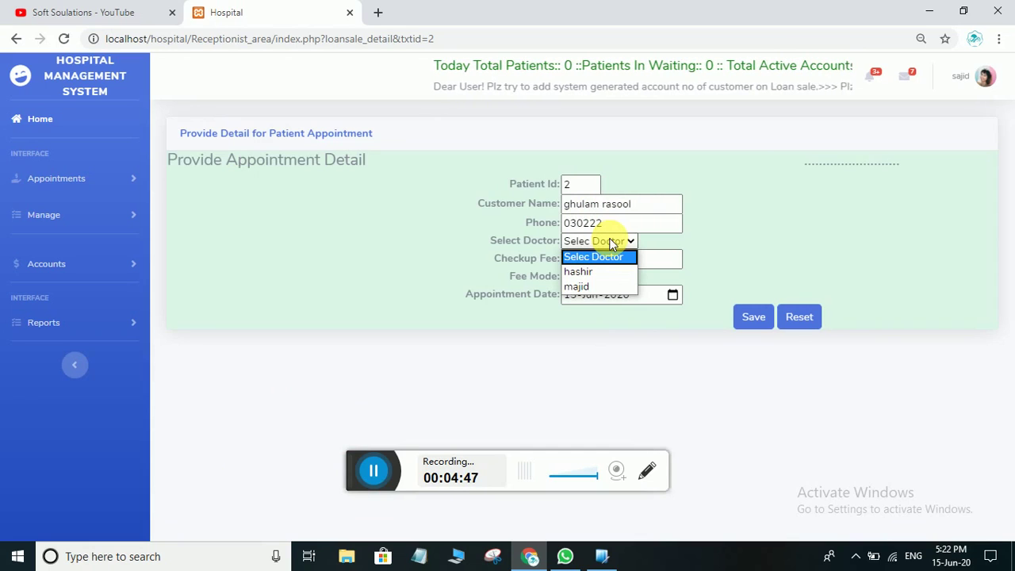
{"action": "left_click", "coordinate": [592, 271]}
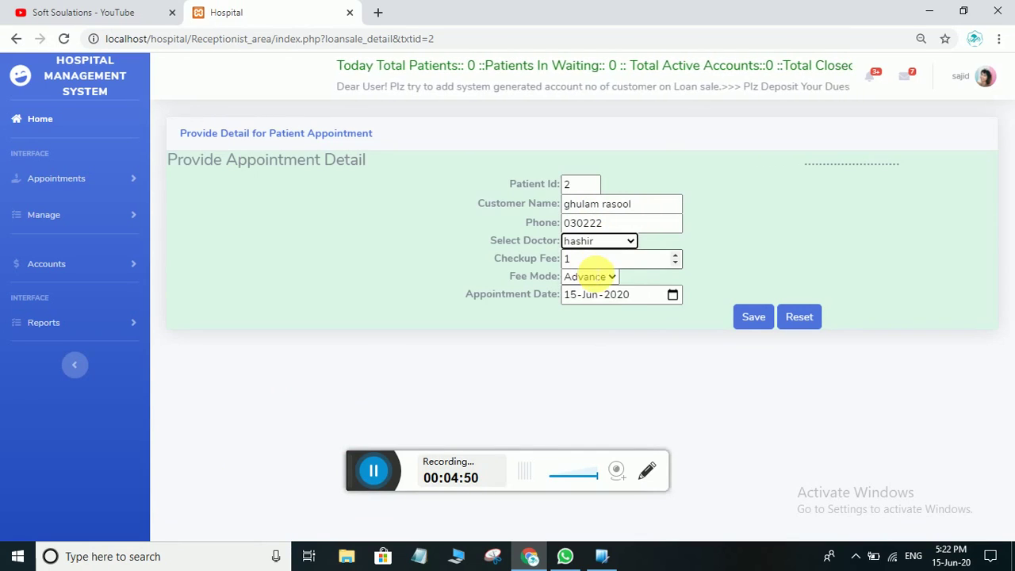
{"action": "left_click", "coordinate": [601, 260]}
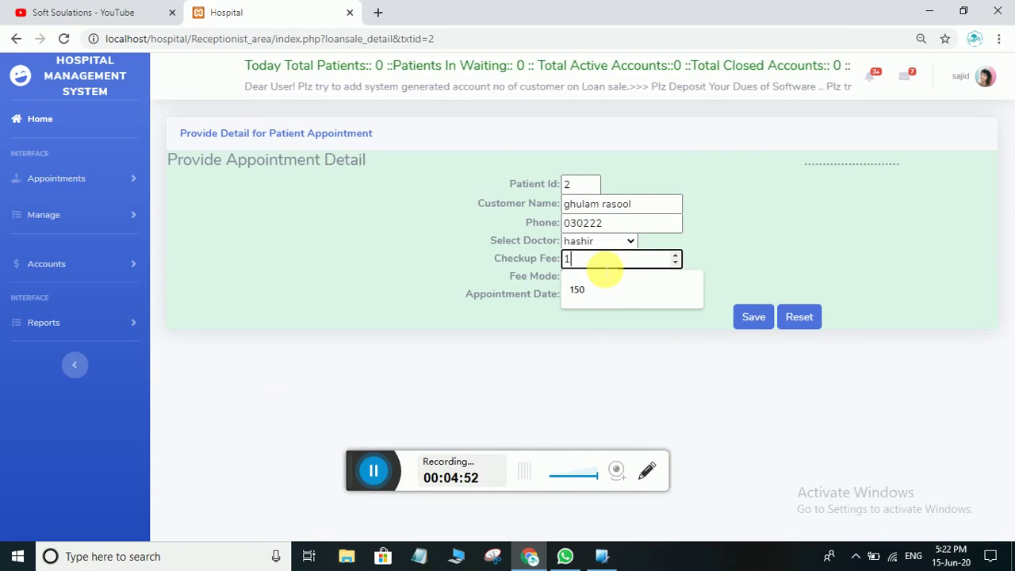
{"action": "type", "text": "000"}
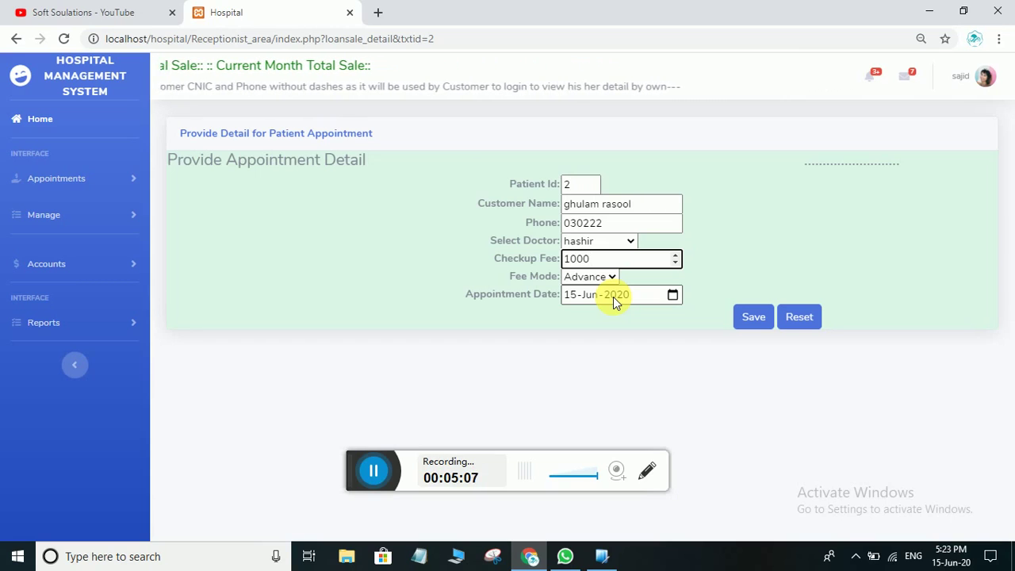
{"action": "left_click", "coordinate": [585, 277]}
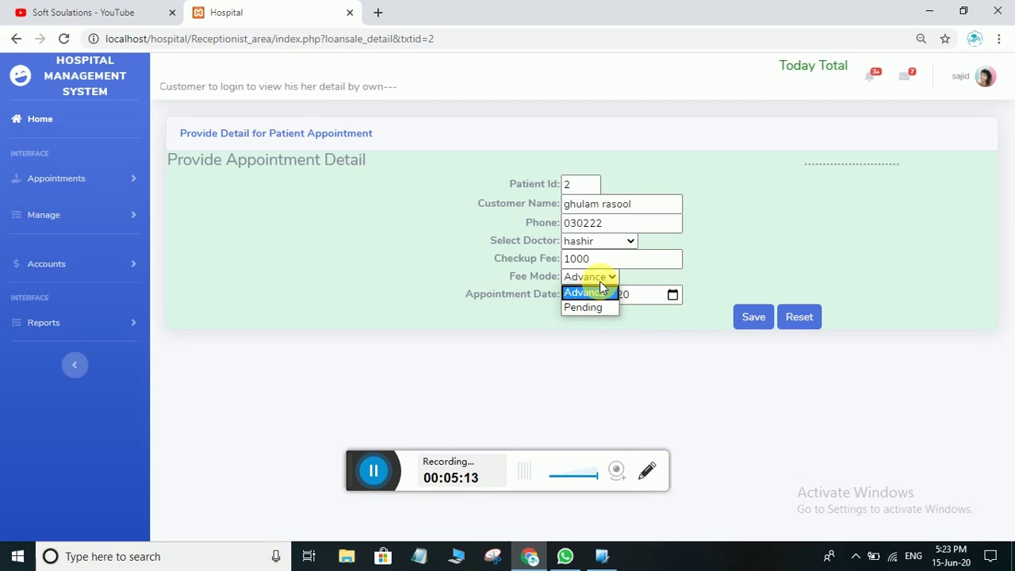
{"action": "left_click", "coordinate": [599, 291]}
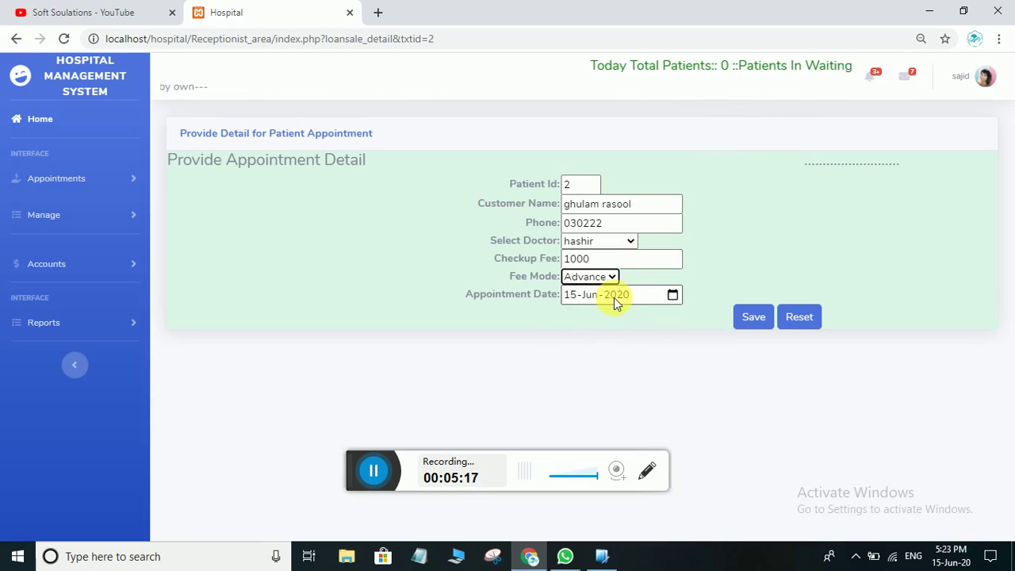
{"action": "left_click", "coordinate": [673, 295]}
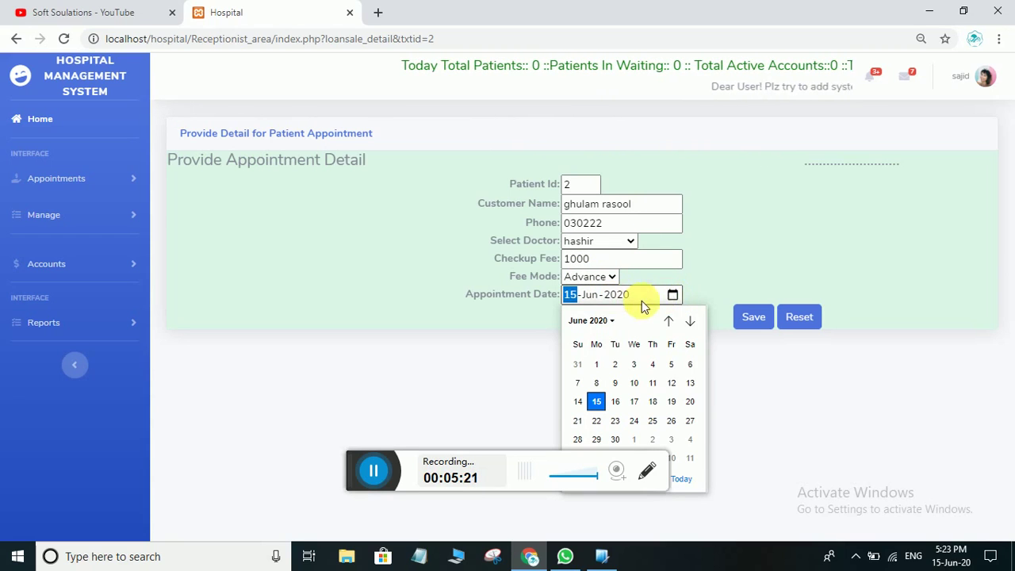
{"action": "left_click", "coordinate": [533, 317]}
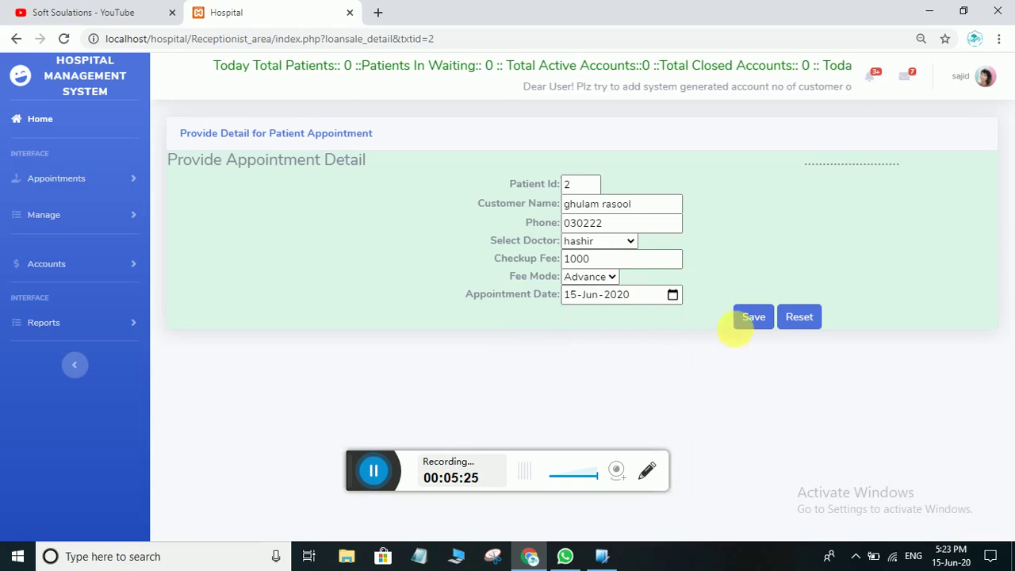
{"action": "left_click", "coordinate": [741, 323]}
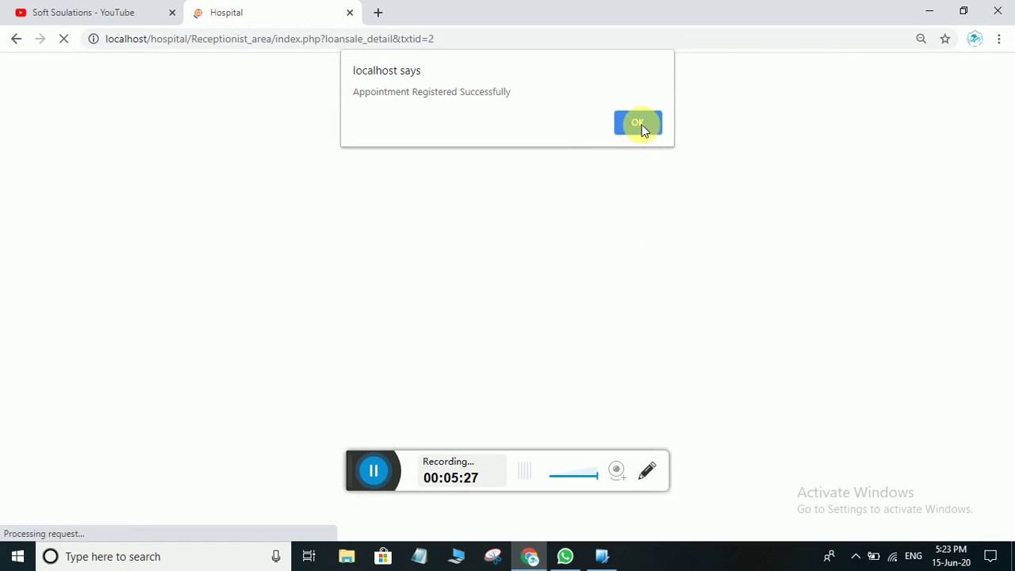
{"action": "left_click", "coordinate": [641, 123]}
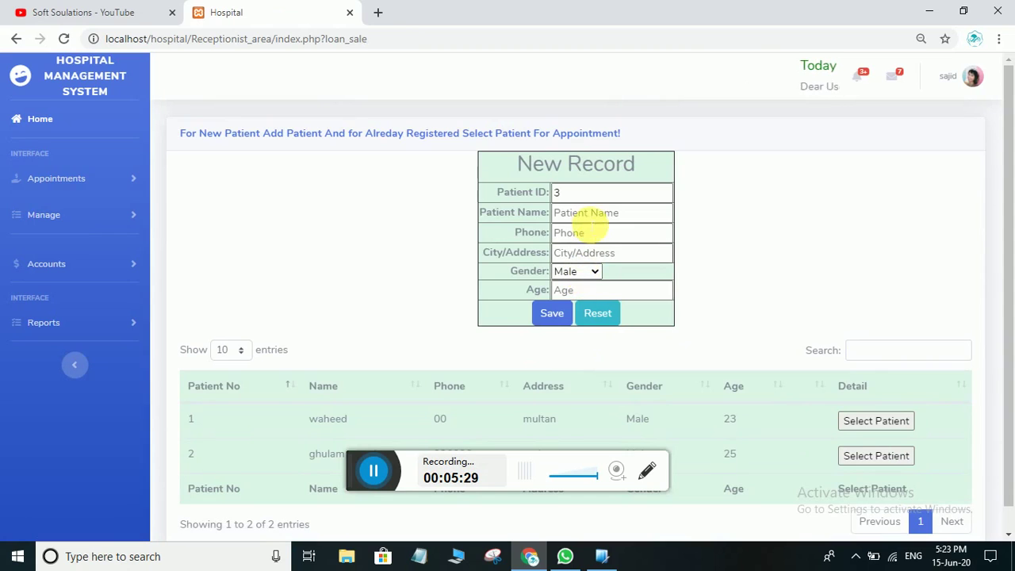
{"action": "scroll", "coordinate": [814, 453], "scroll_direction": "down", "scroll_amount": 1}
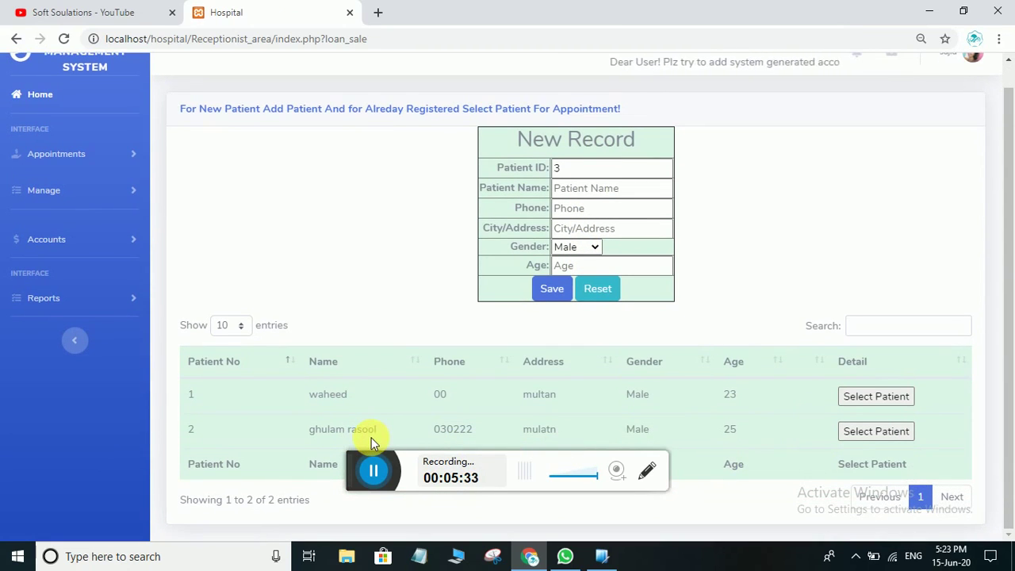
{"action": "left_click", "coordinate": [56, 155]}
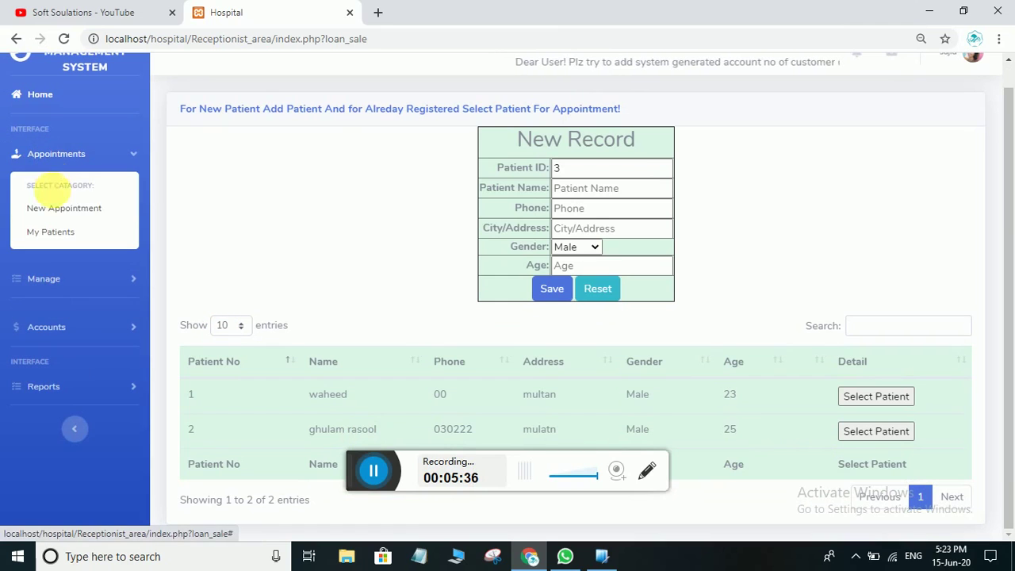
{"action": "left_click", "coordinate": [55, 231]}
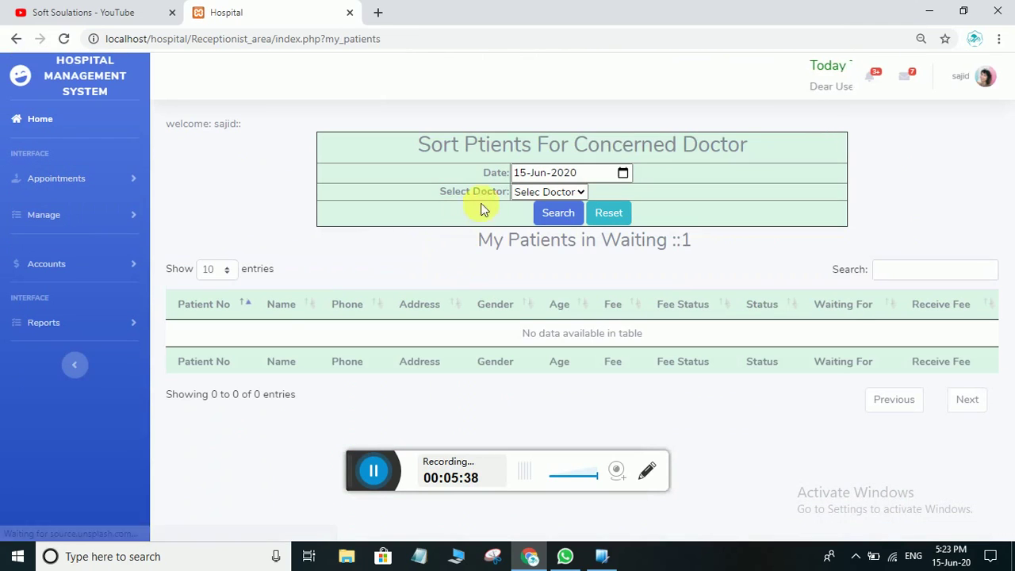
{"action": "left_click", "coordinate": [573, 193]}
{"action": "left_click", "coordinate": [529, 221]}
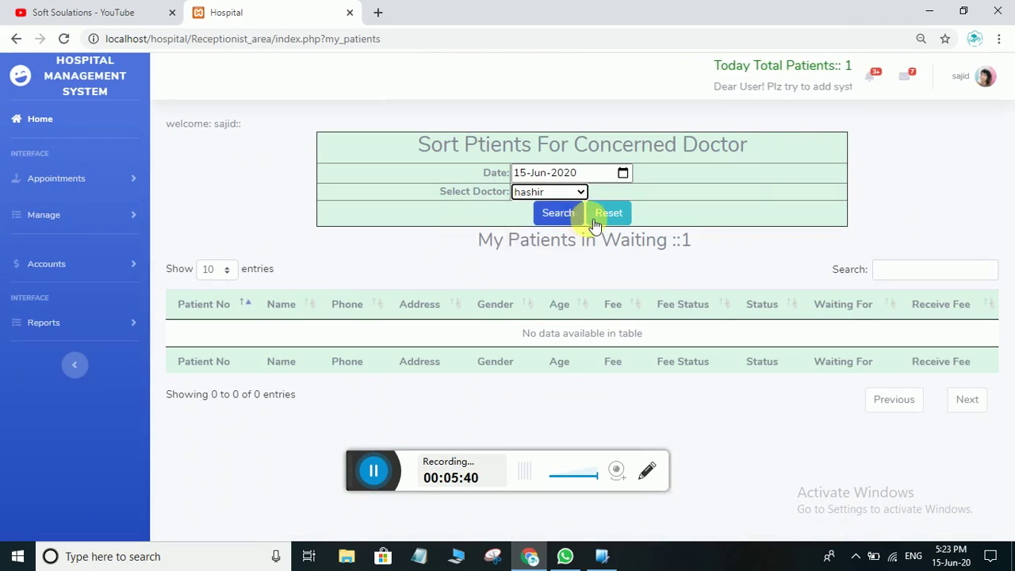
{"action": "left_click", "coordinate": [560, 212]}
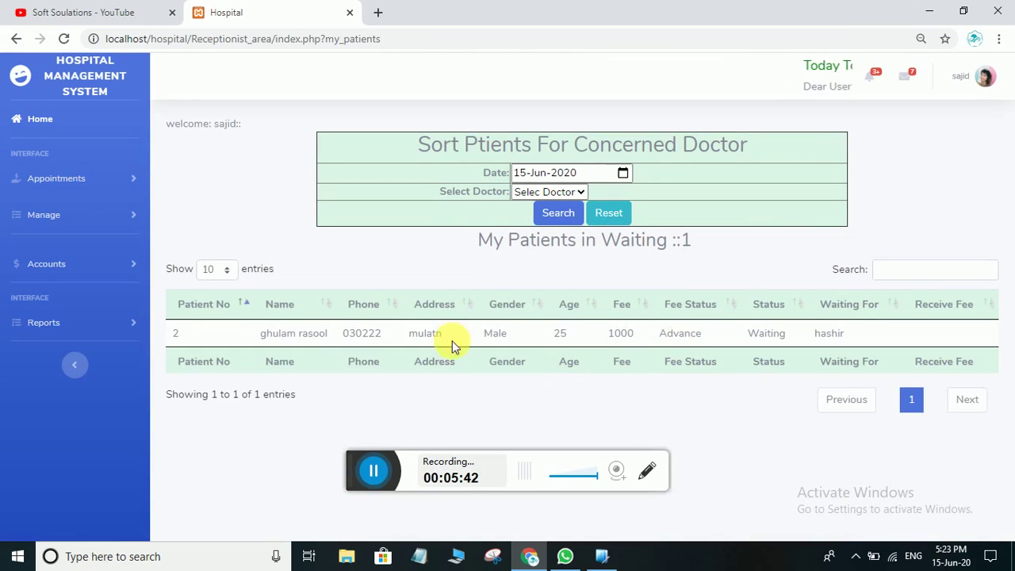
{"action": "left_click", "coordinate": [80, 182]}
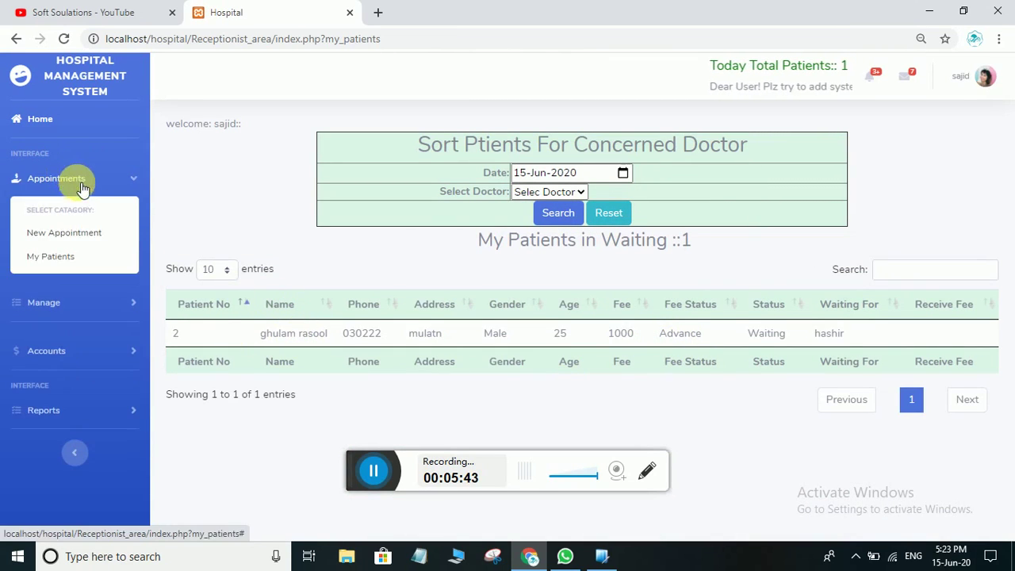
{"action": "left_click", "coordinate": [80, 233]}
{"action": "scroll", "coordinate": [638, 440], "scroll_direction": "down", "scroll_amount": 1}
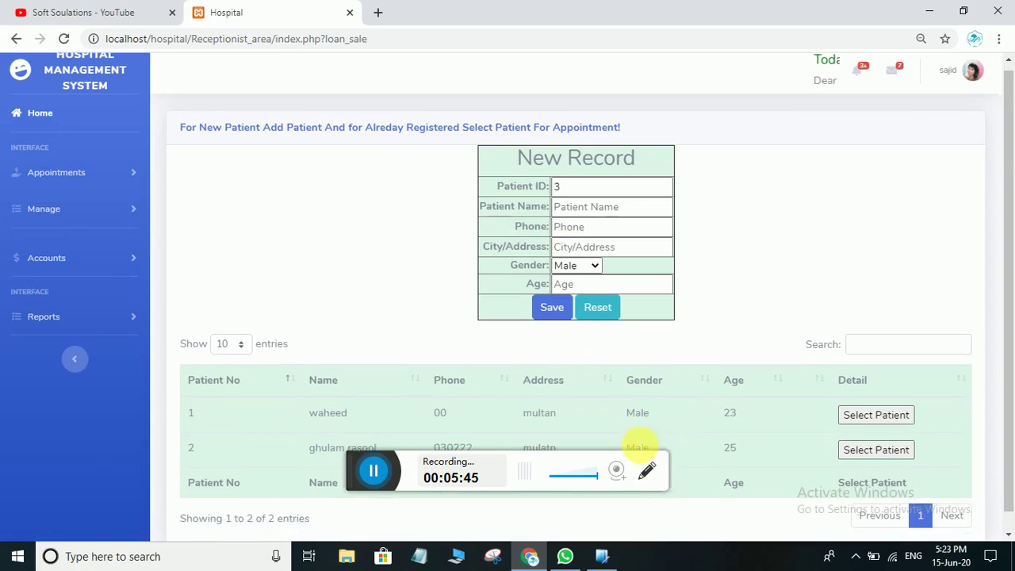
Book patient 1 with the same doctor, checkup fee 1000, fee mode Pending
{"action": "left_click", "coordinate": [872, 396]}
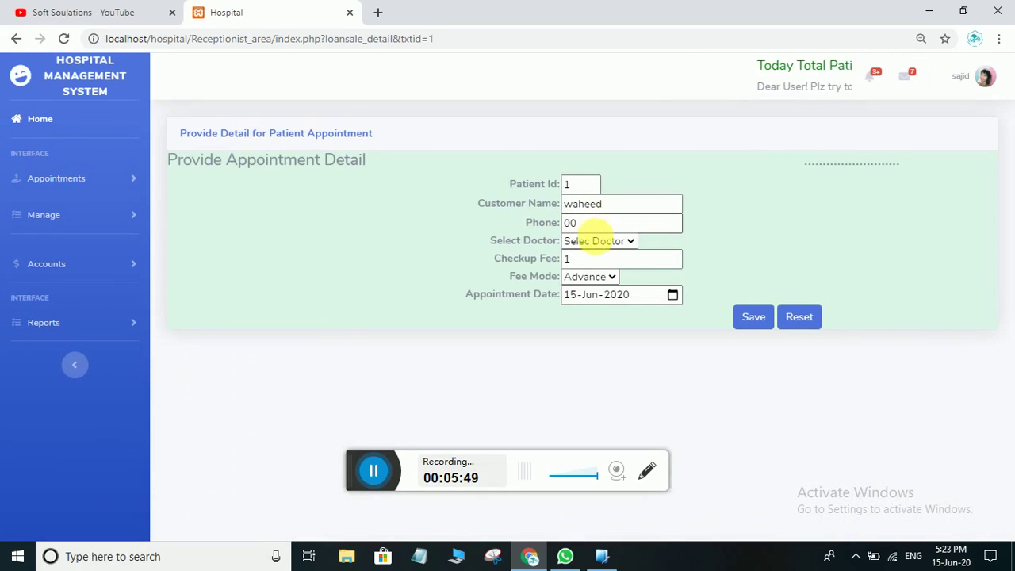
{"action": "left_click", "coordinate": [594, 240]}
{"action": "left_click", "coordinate": [588, 270]}
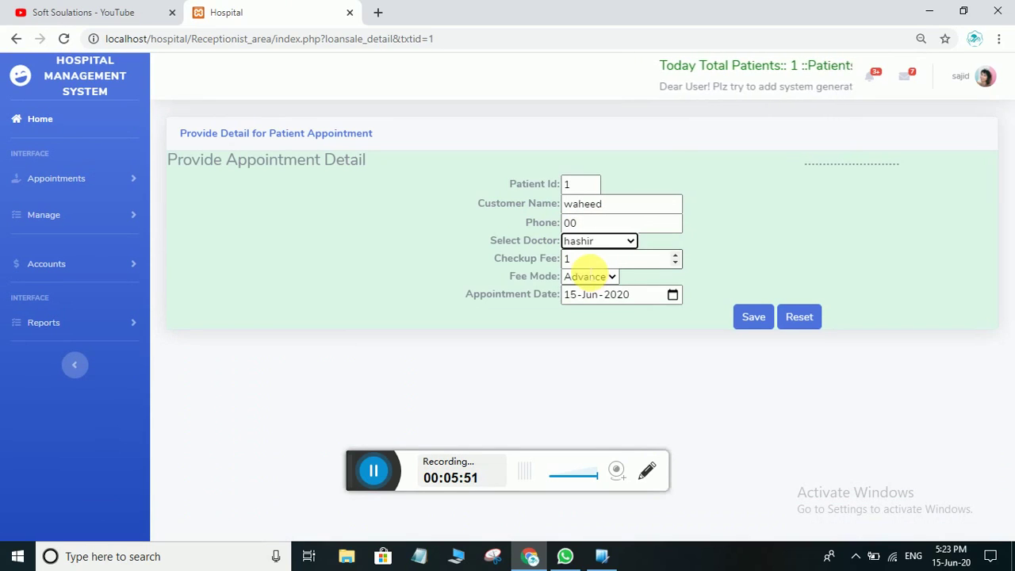
{"action": "left_click", "coordinate": [589, 263]}
{"action": "type", "text": "000"}
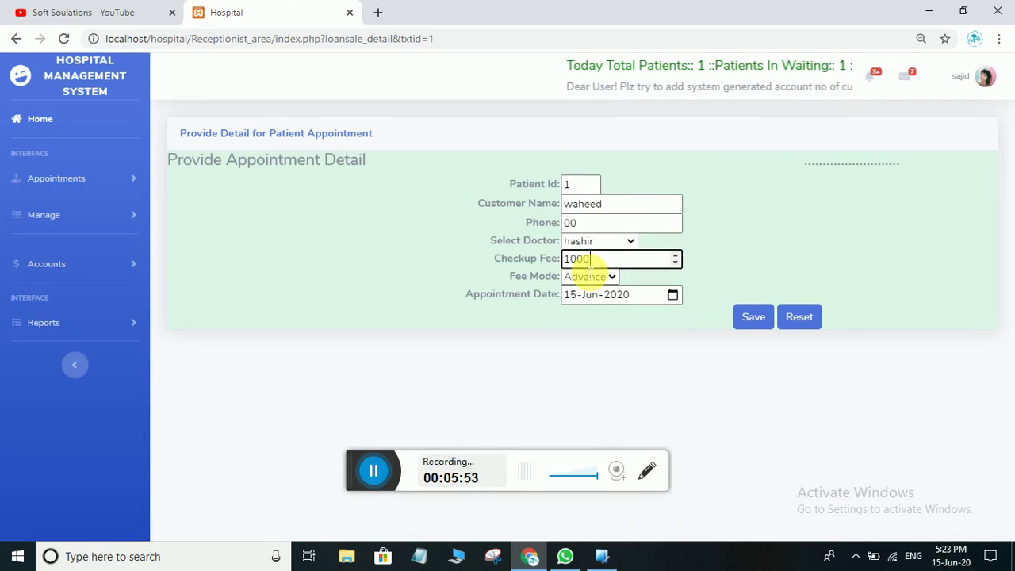
{"action": "left_click", "coordinate": [590, 277]}
{"action": "left_click", "coordinate": [589, 309]}
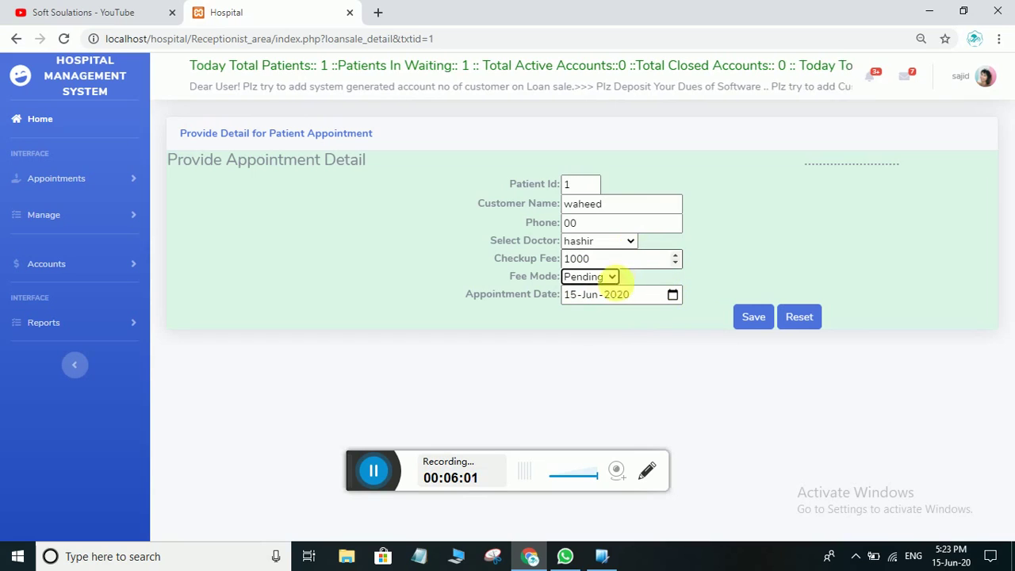
{"action": "left_click", "coordinate": [753, 317]}
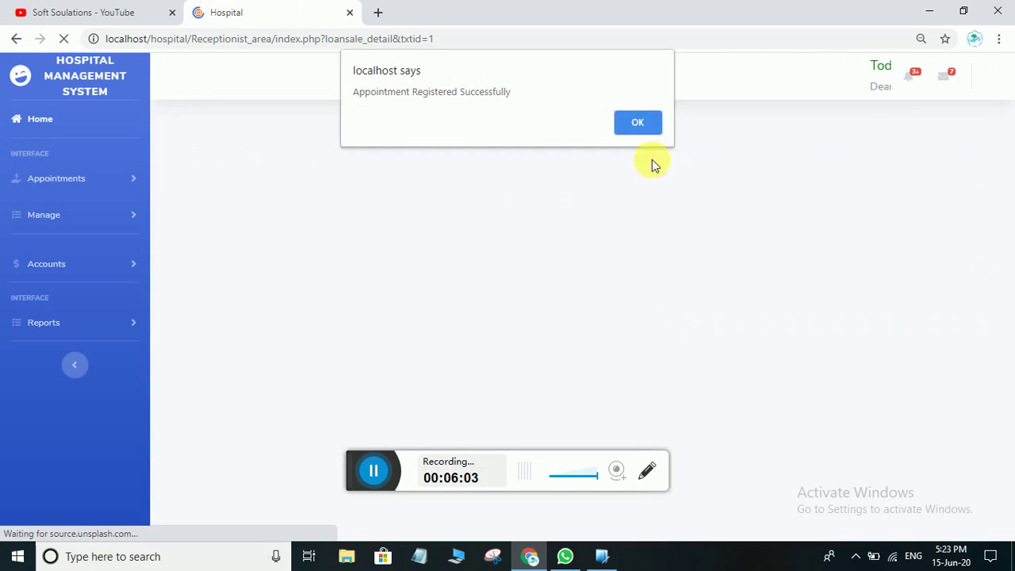
{"action": "left_click", "coordinate": [637, 120]}
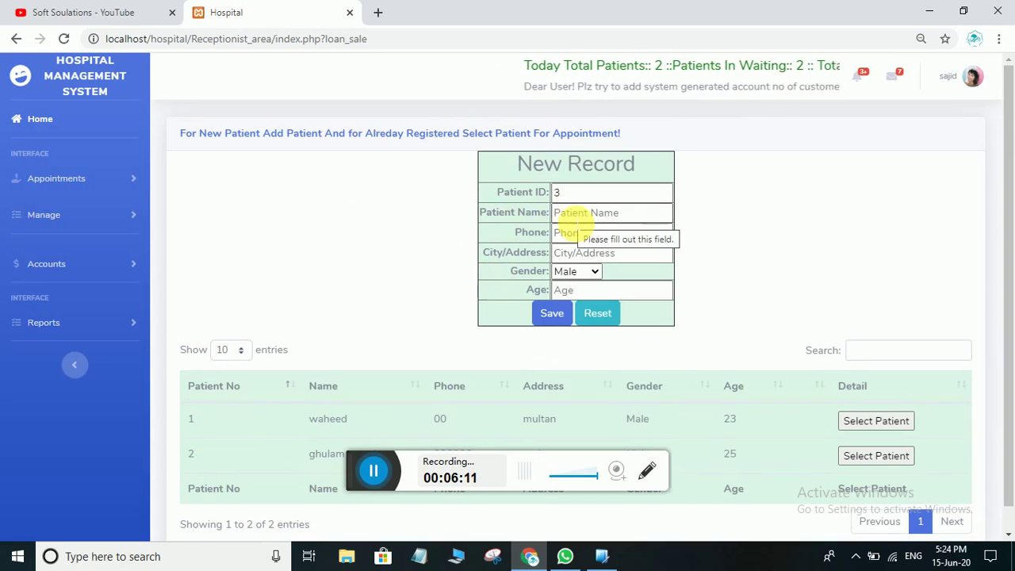
Save patient 3: name, phone number, city behari, male, age 25, then dismiss the confirmation
{"action": "left_click", "coordinate": [575, 222]}
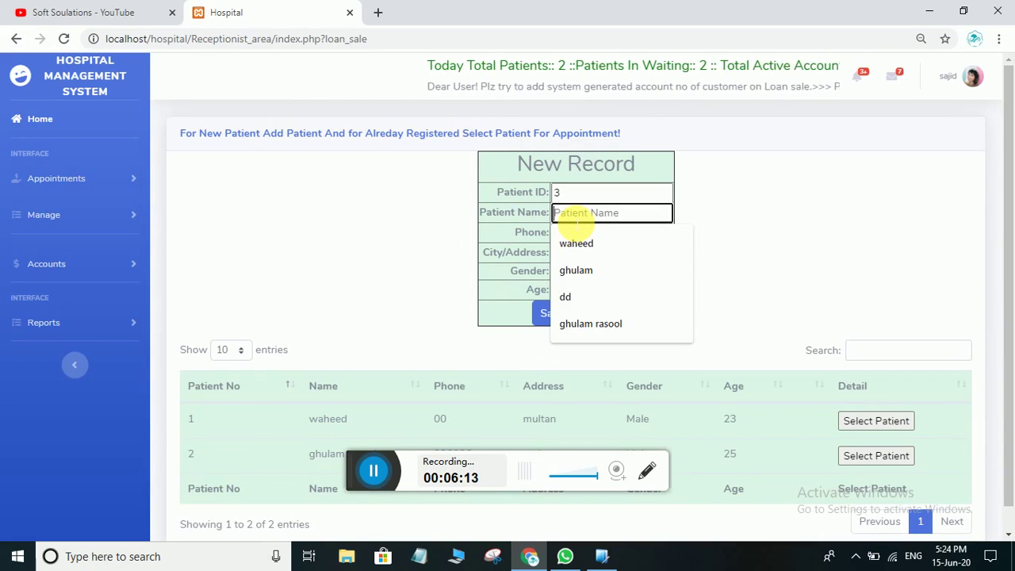
{"action": "type", "text": "gasir"}
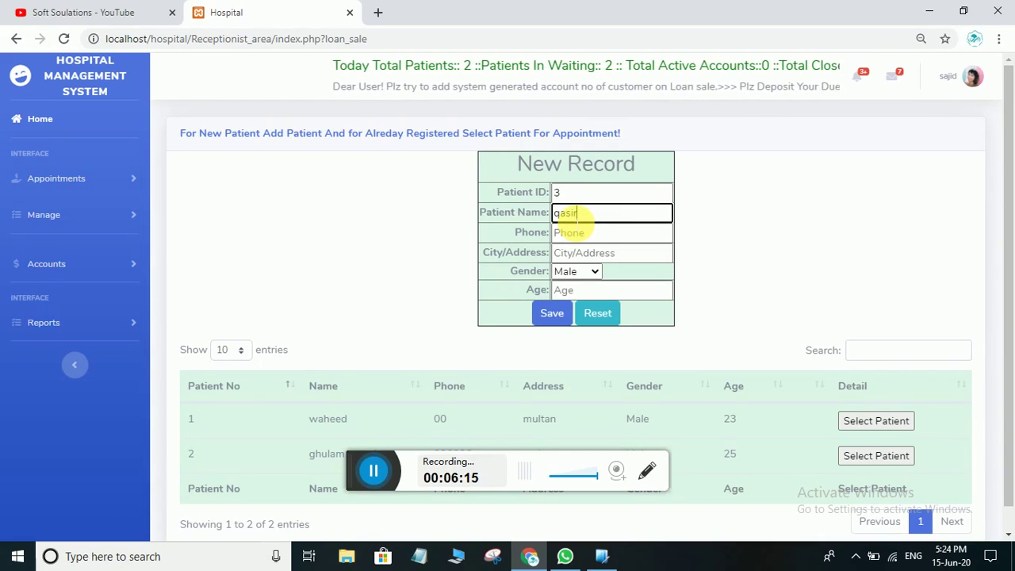
{"action": "left_click", "coordinate": [577, 233]}
{"action": "type", "text": "00"}
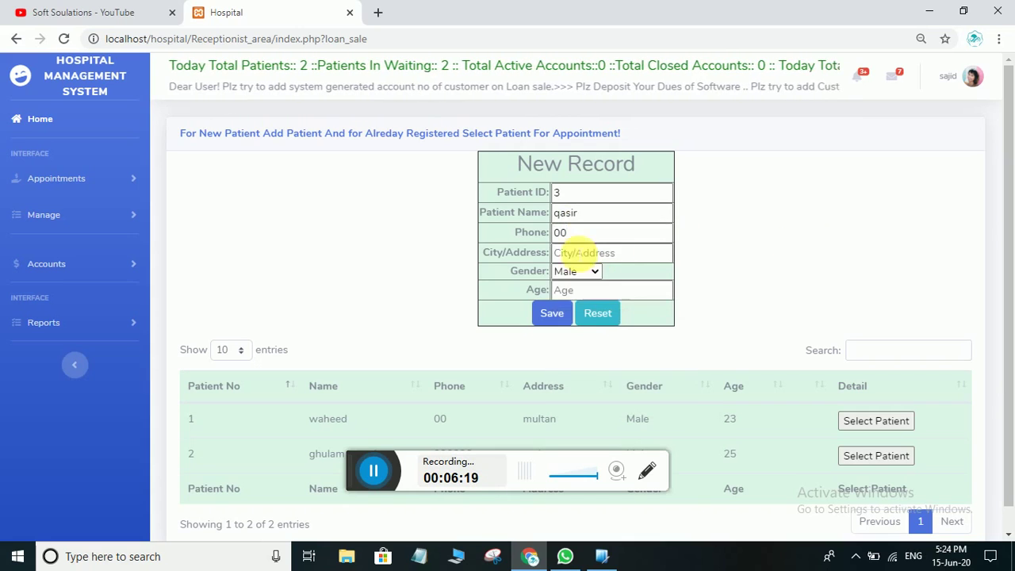
{"action": "left_click", "coordinate": [560, 250]}
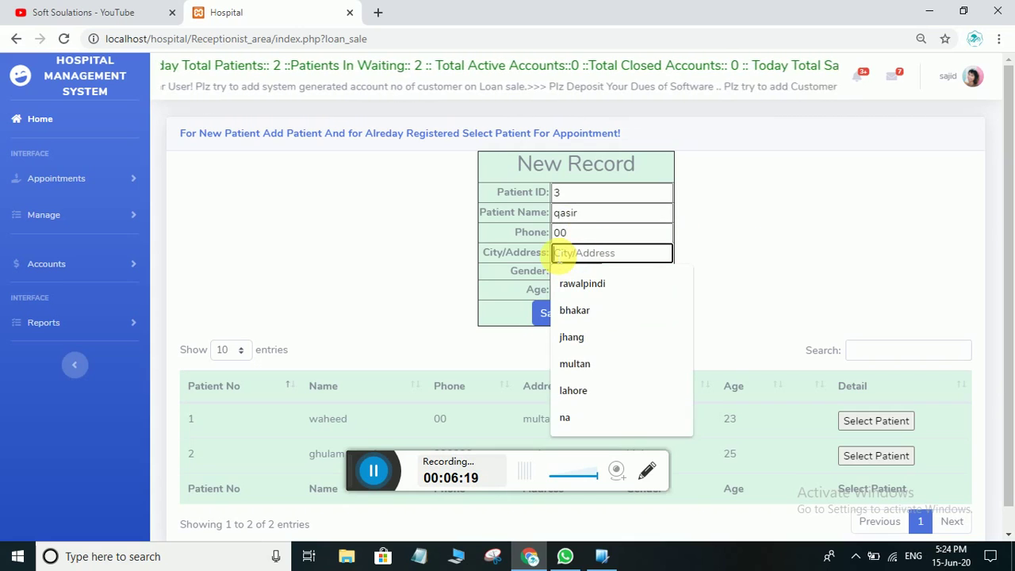
{"action": "type", "text": "m"}
{"action": "key", "text": "BackSpace"}
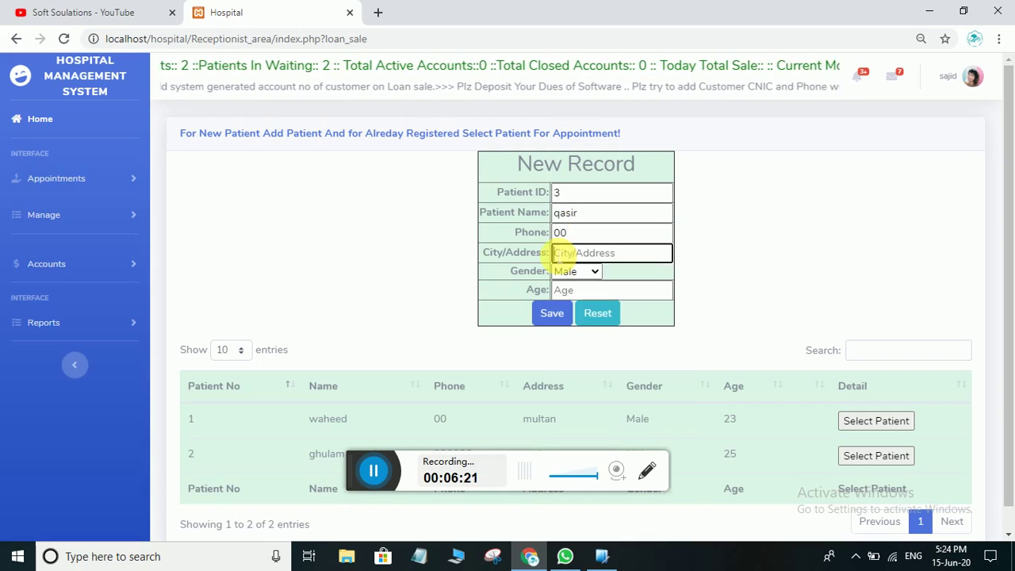
{"action": "type", "text": "behar"}
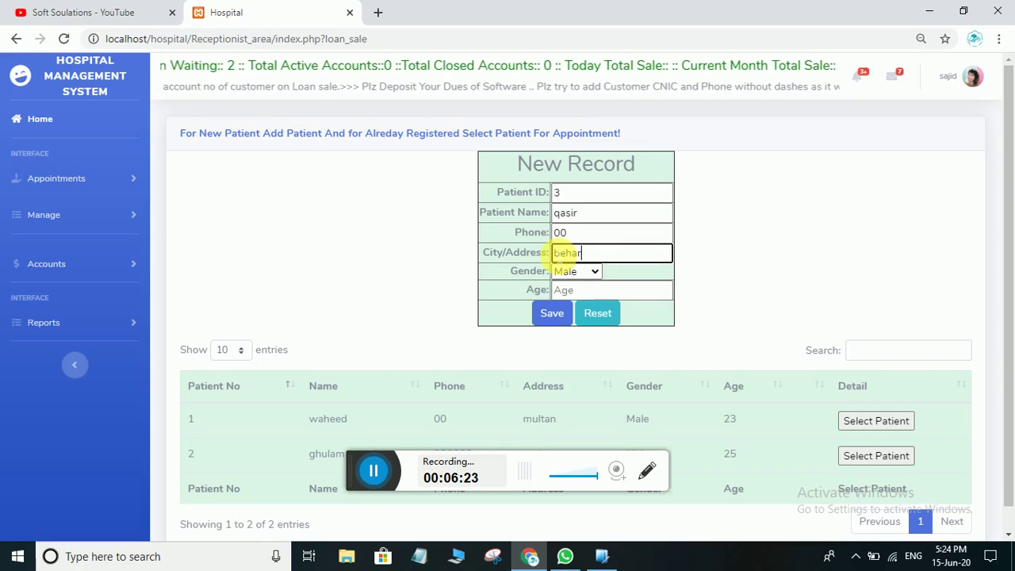
{"action": "type", "text": "i"}
{"action": "left_click", "coordinate": [593, 290]}
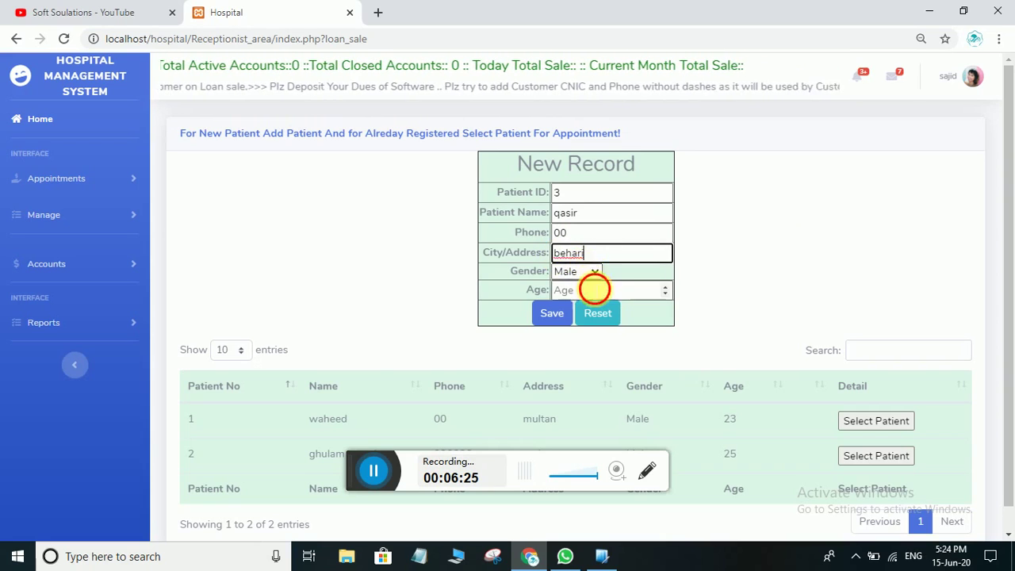
{"action": "type", "text": "25"}
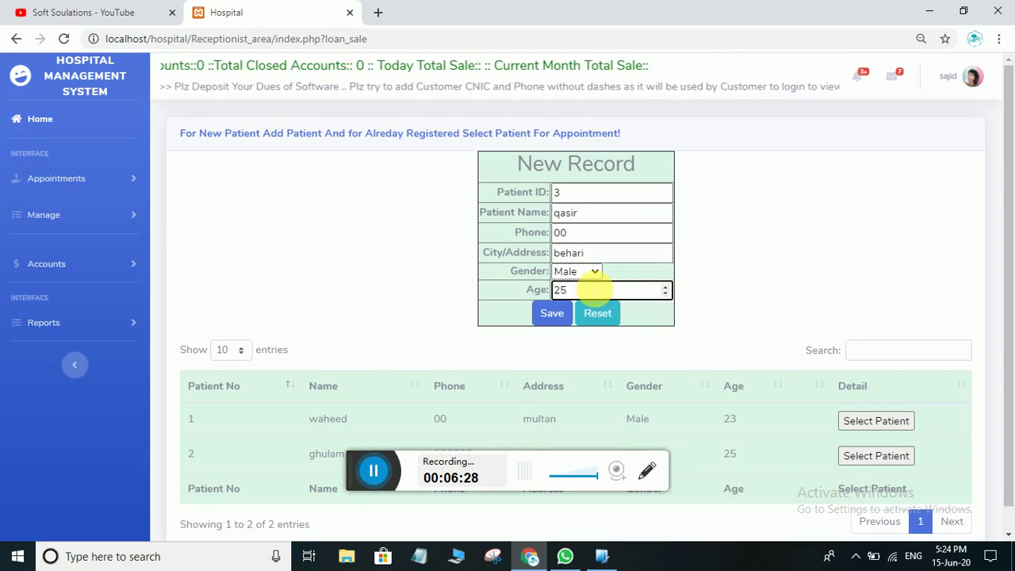
{"action": "left_click", "coordinate": [543, 316]}
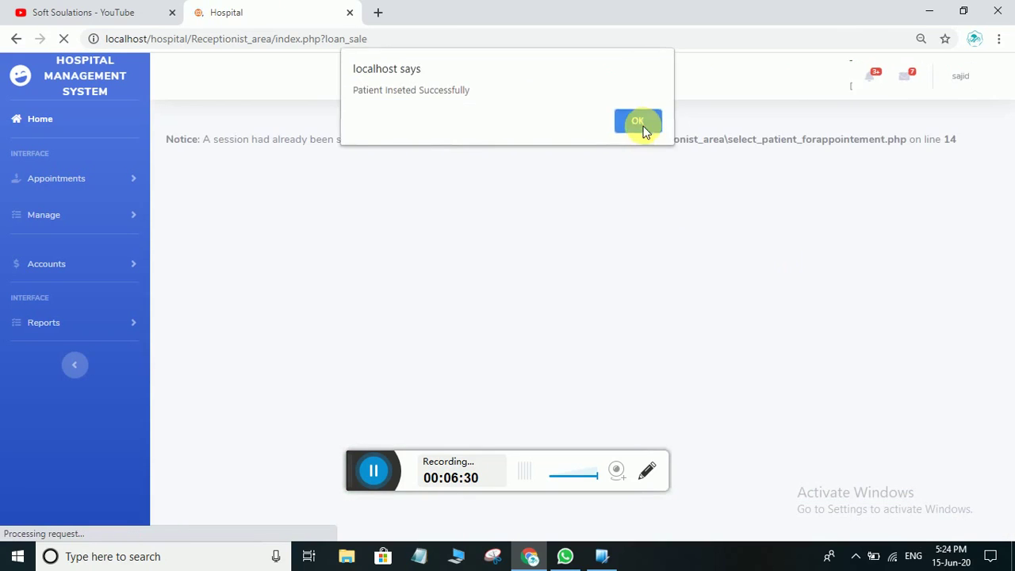
{"action": "left_click", "coordinate": [642, 127]}
{"action": "scroll", "coordinate": [611, 335], "scroll_direction": "down", "scroll_amount": 1}
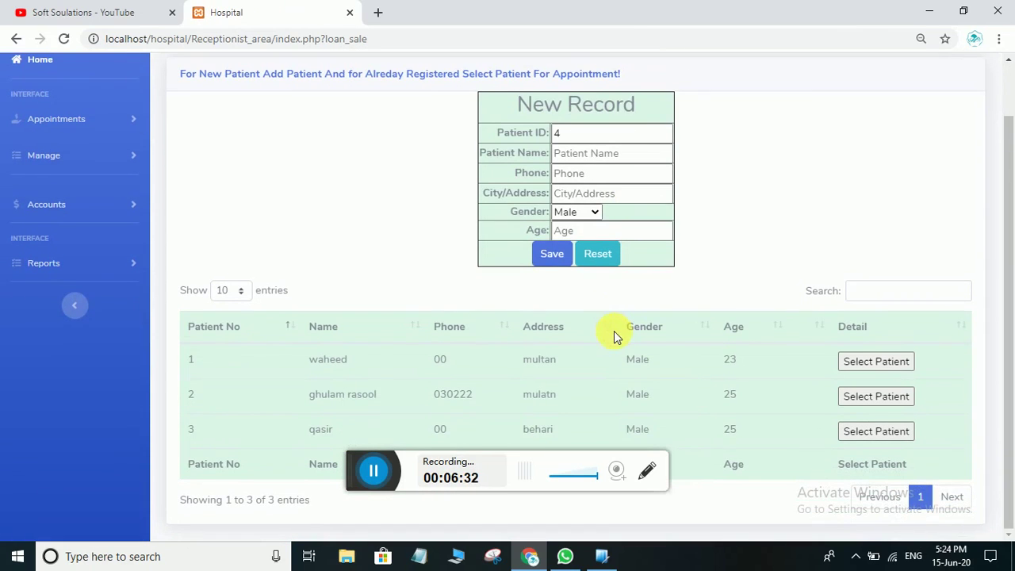
Enter the new patient's name and phone number in the New Record form
{"action": "left_click", "coordinate": [593, 153]}
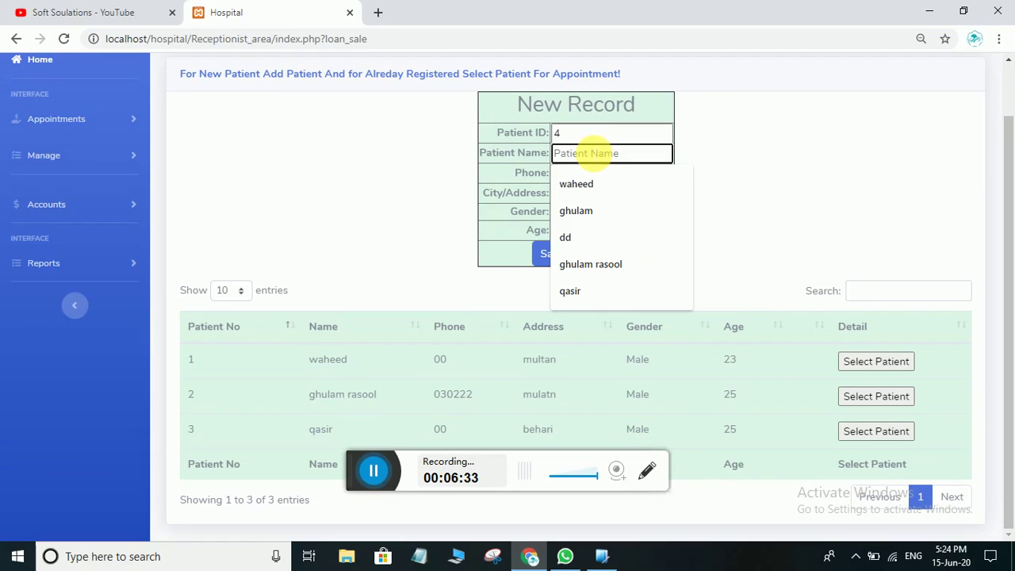
{"action": "type", "text": "aslam"}
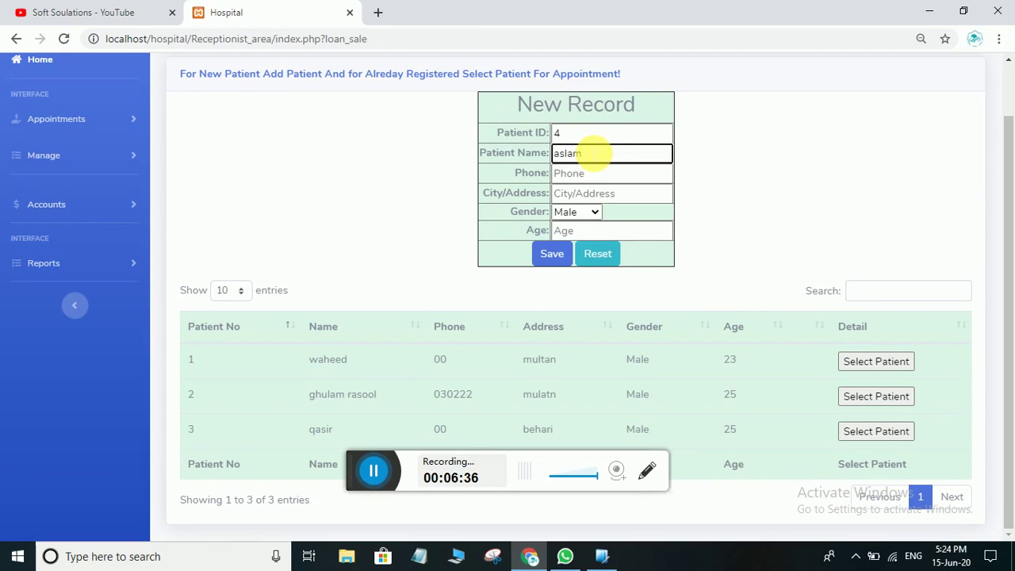
{"action": "left_click", "coordinate": [577, 173]}
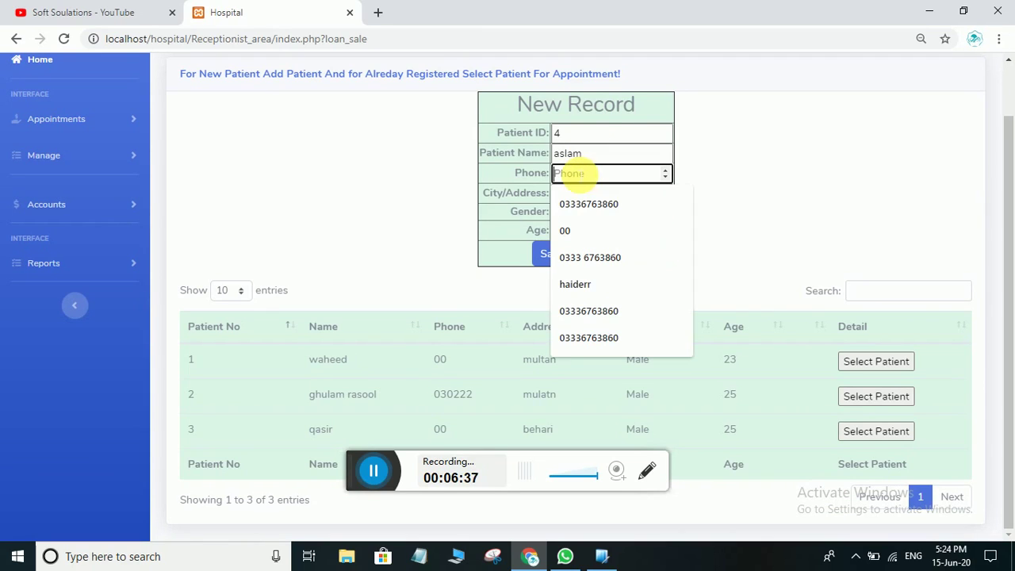
{"action": "double_click", "coordinate": [590, 155]}
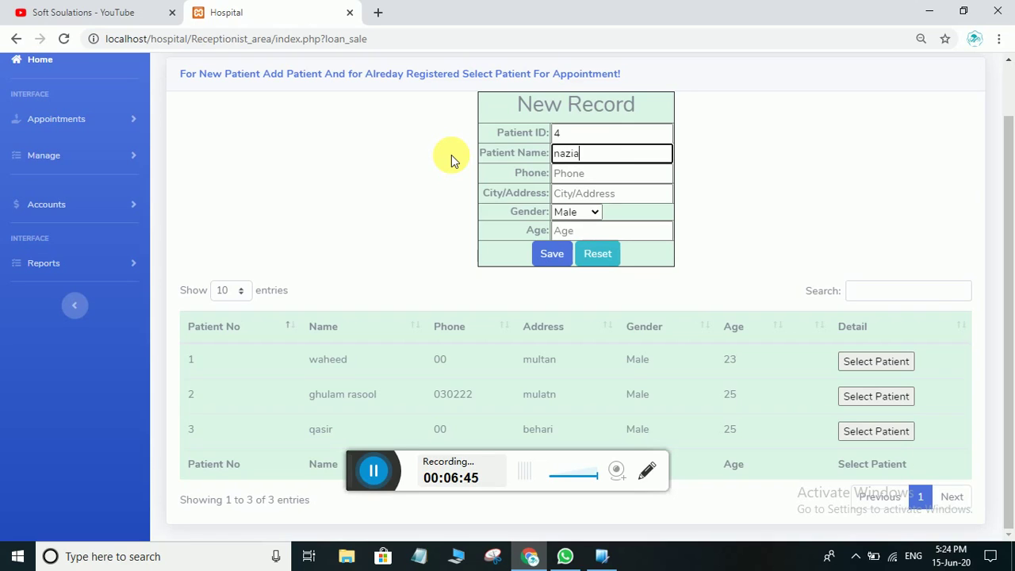
{"action": "type", "text": "nazia"}
{"action": "left_click", "coordinate": [565, 179]}
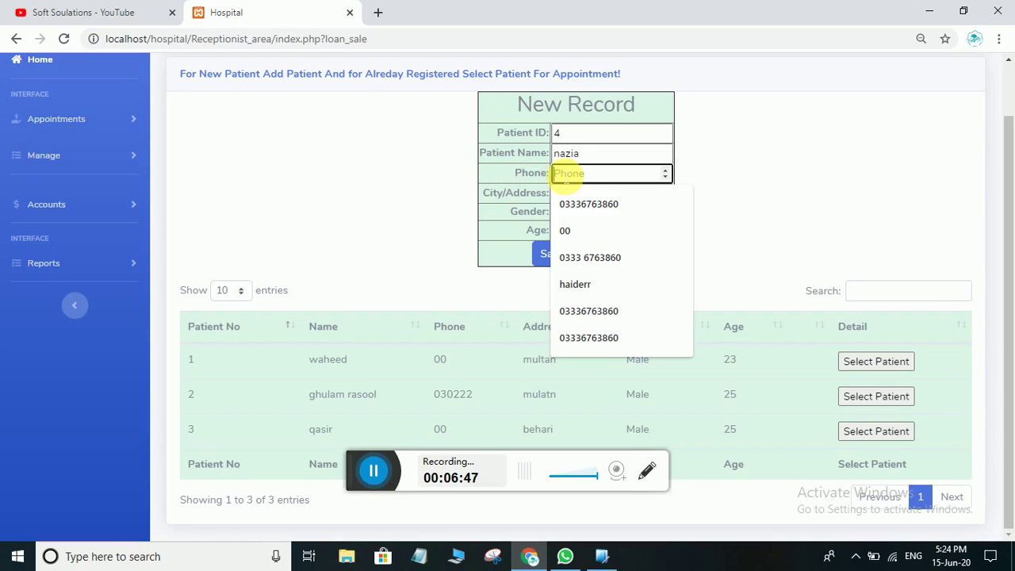
{"action": "type", "text": "00"}
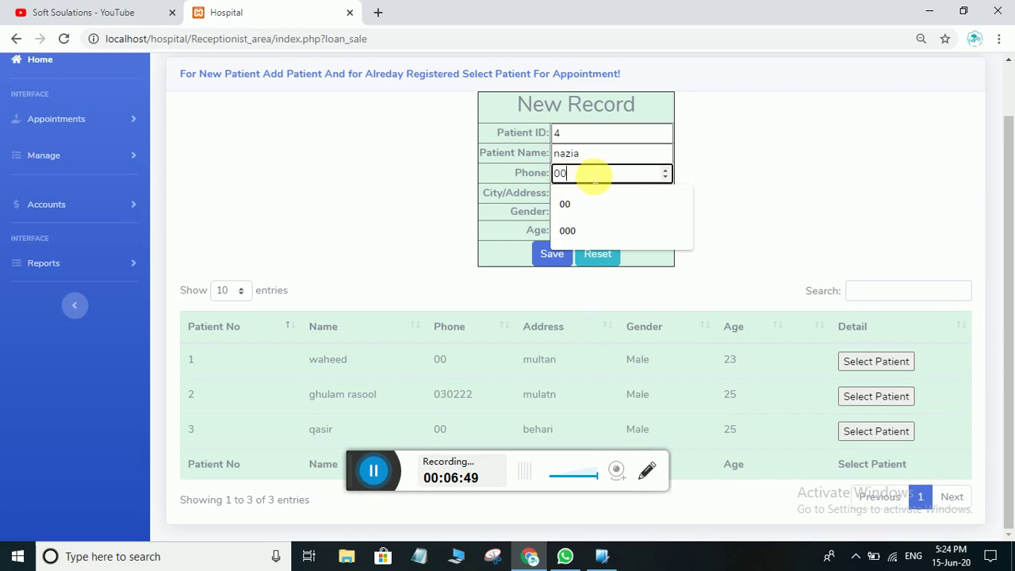
{"action": "left_click", "coordinate": [805, 173]}
Set city vehri, gender FeMale and age 35, then save the record as patient 4
{"action": "left_click", "coordinate": [602, 194]}
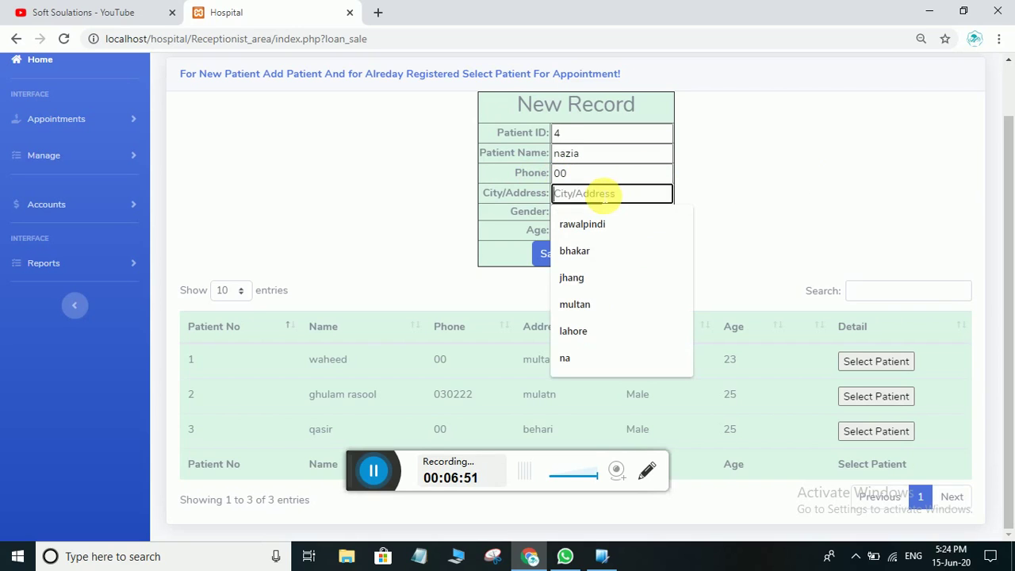
{"action": "type", "text": "vehri"}
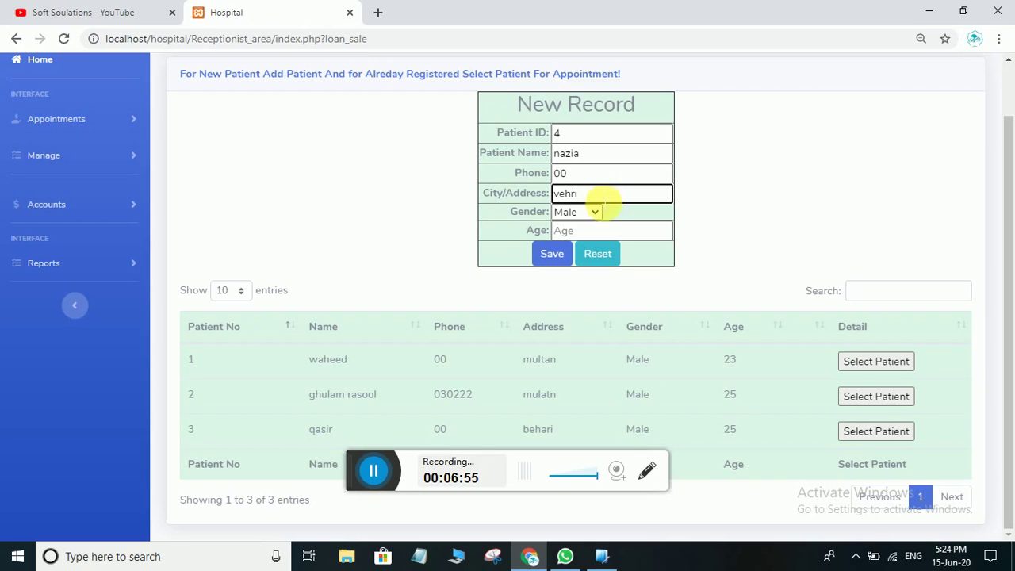
{"action": "left_click", "coordinate": [589, 212]}
{"action": "left_click", "coordinate": [595, 238]}
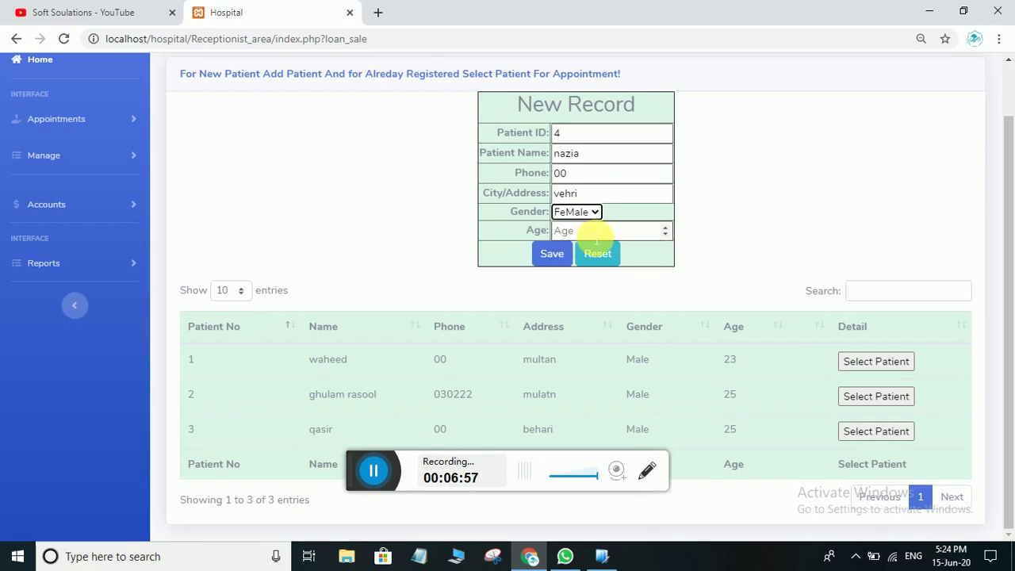
{"action": "left_click", "coordinate": [595, 232]}
{"action": "type", "text": "35"}
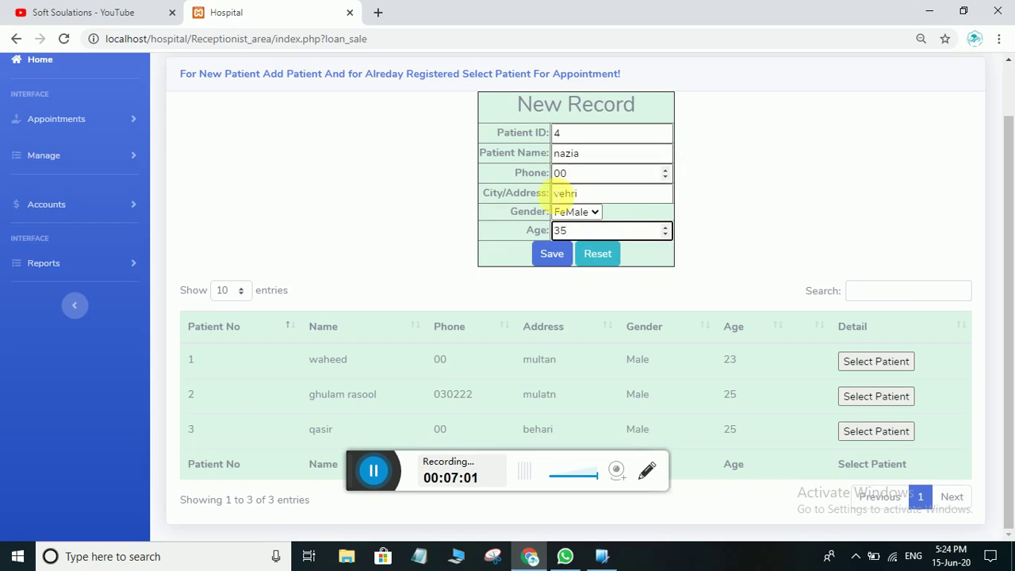
{"action": "left_click", "coordinate": [552, 254]}
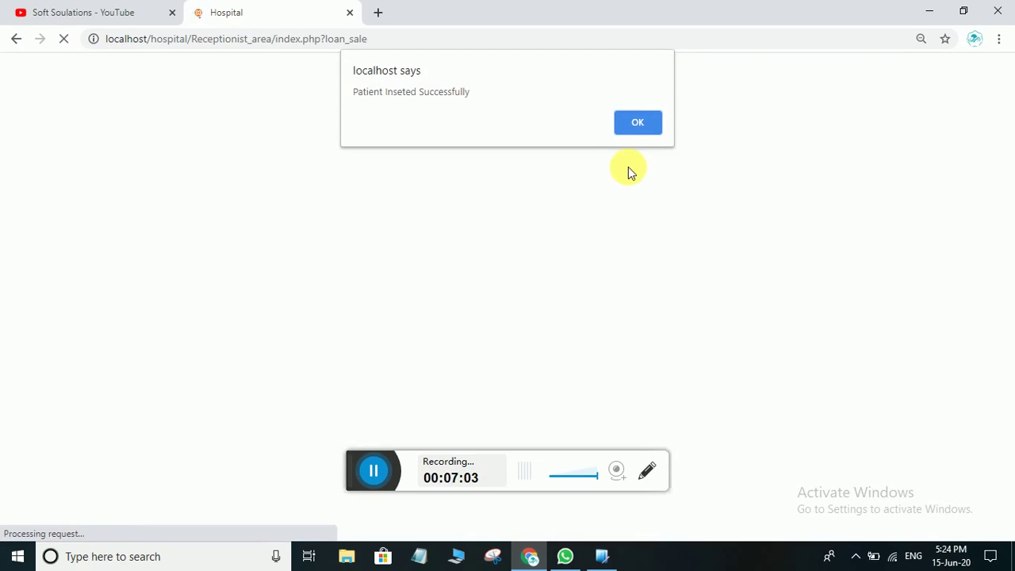
{"action": "left_click", "coordinate": [637, 123]}
{"action": "scroll", "coordinate": [606, 327], "scroll_direction": "down", "scroll_amount": 2}
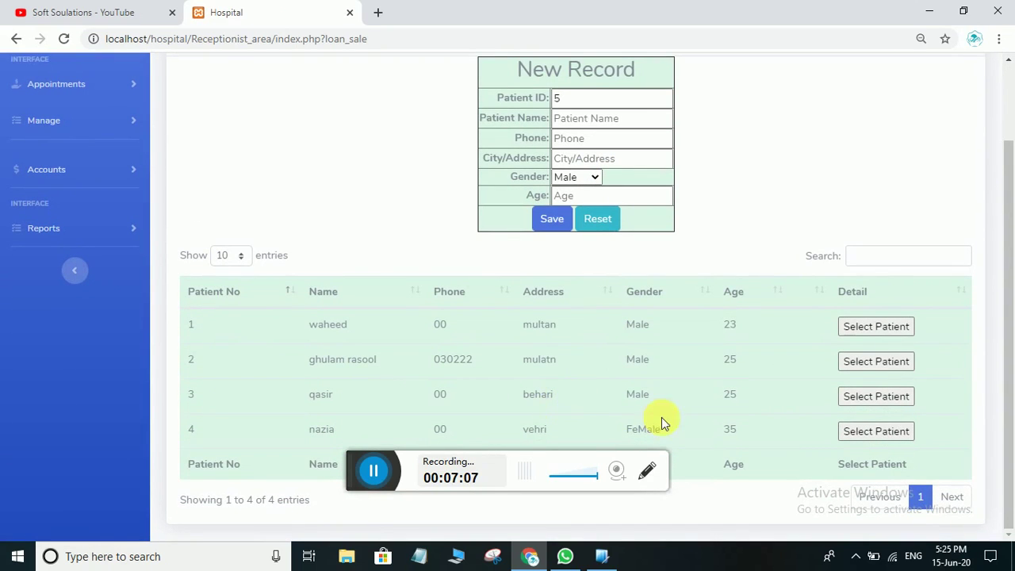
Book patient 4 with a different doctor, checkup fee 1000, fee mode Pending
{"action": "left_click", "coordinate": [884, 432]}
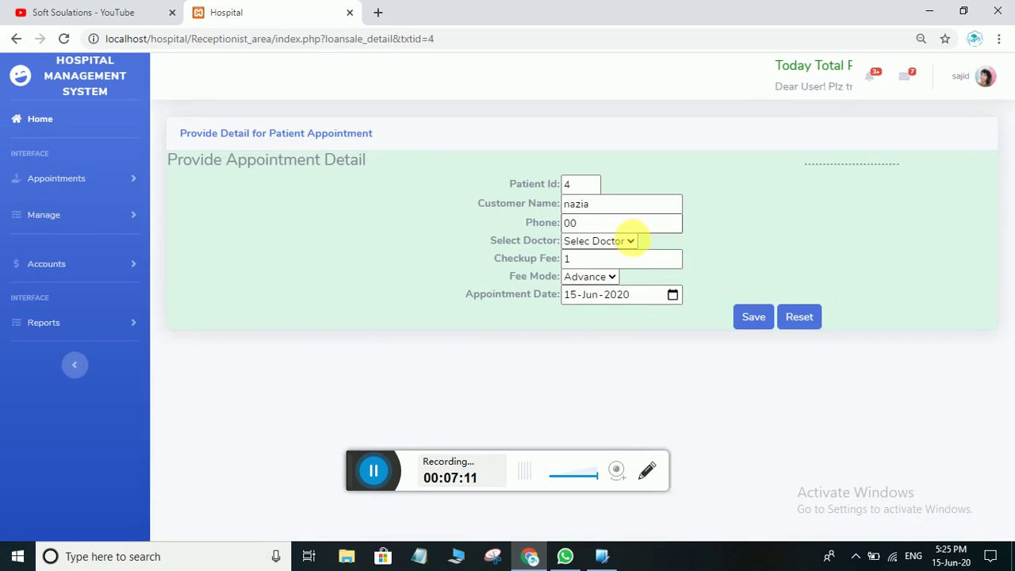
{"action": "left_click", "coordinate": [628, 241]}
{"action": "left_click", "coordinate": [599, 287]}
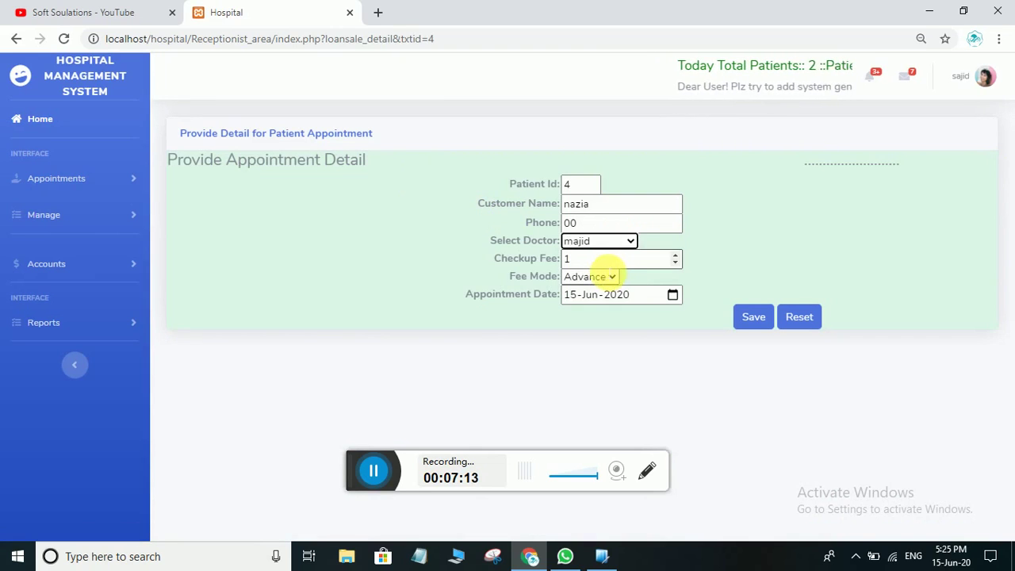
{"action": "double_click", "coordinate": [607, 260]}
{"action": "type", "text": "1000"}
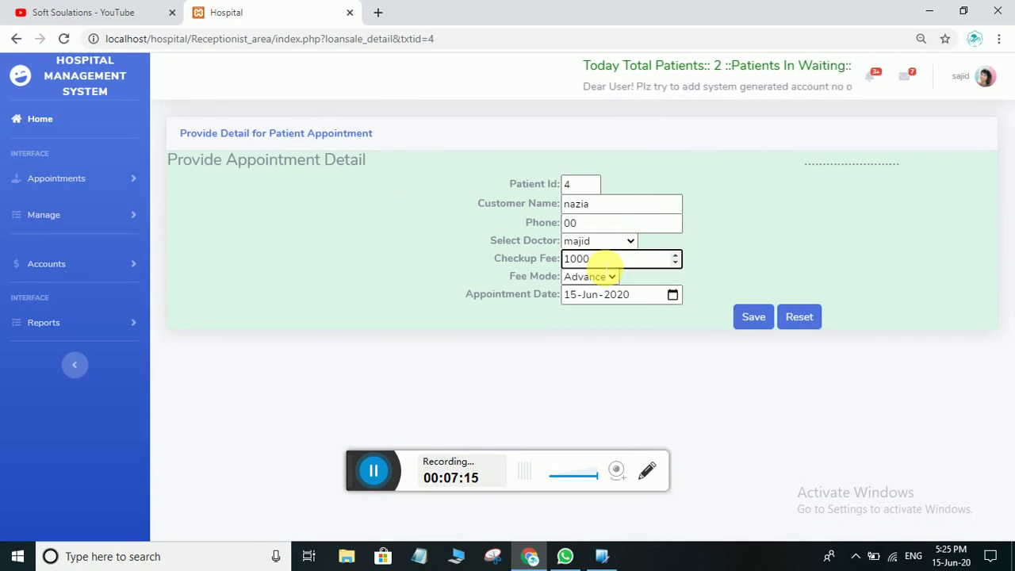
{"action": "left_click", "coordinate": [600, 277]}
{"action": "left_click", "coordinate": [595, 308]}
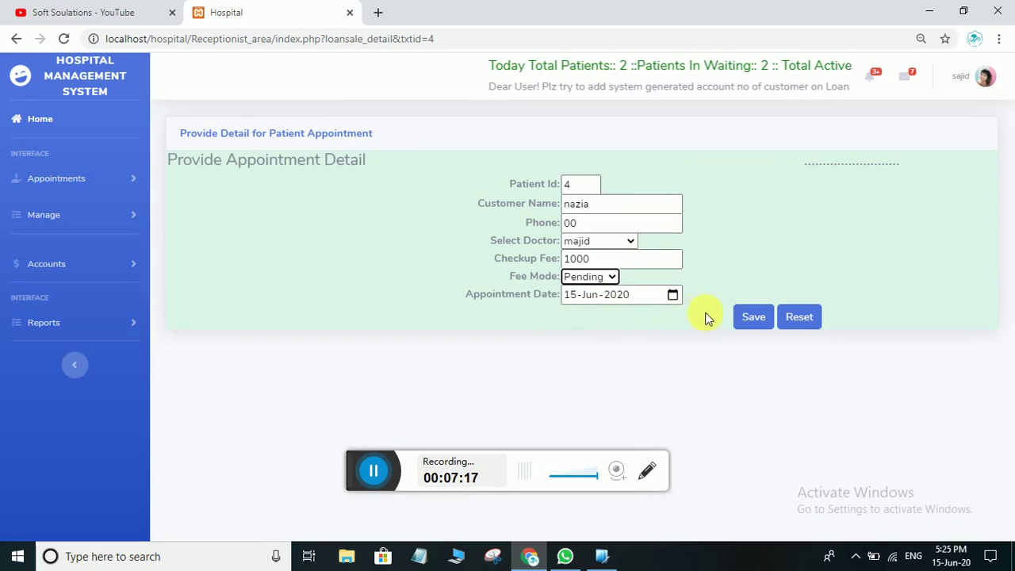
{"action": "left_click", "coordinate": [749, 317]}
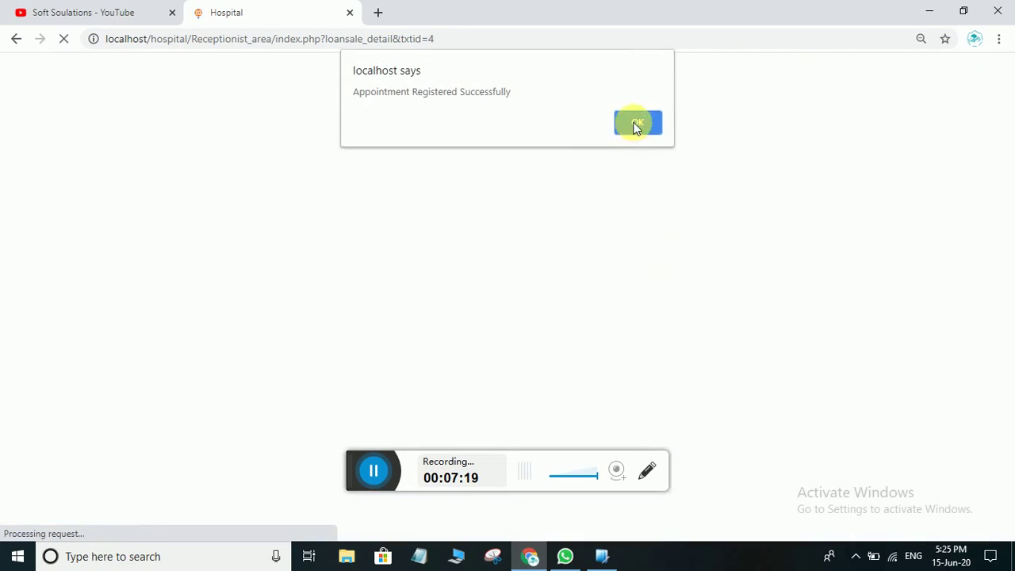
{"action": "left_click", "coordinate": [637, 123]}
{"action": "scroll", "coordinate": [760, 457], "scroll_direction": "down", "scroll_amount": 2}
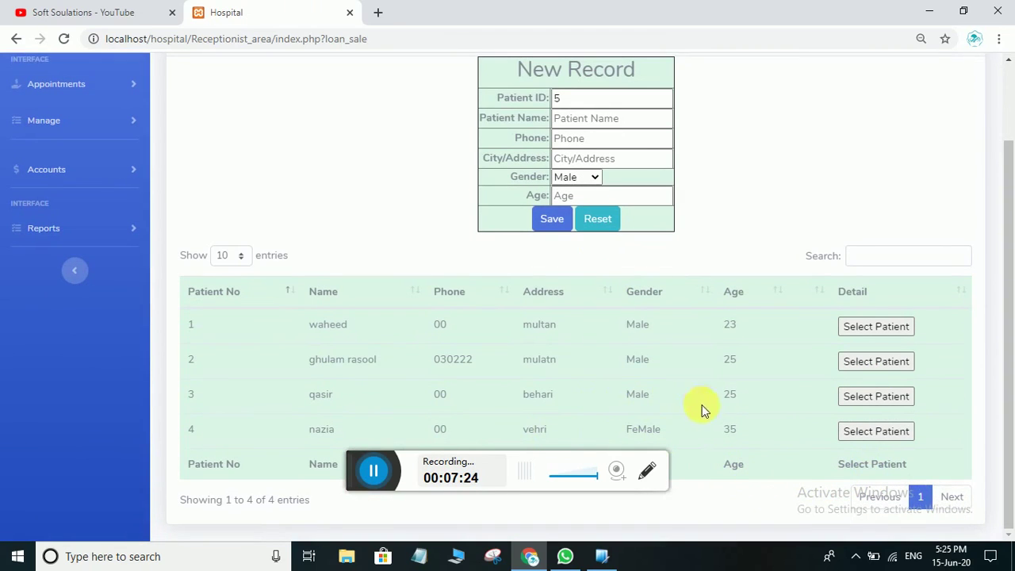
Book patient 3 with the selected doctor, checkup fee 1000 paid in Advance, and confirm the save
{"action": "left_click", "coordinate": [852, 396]}
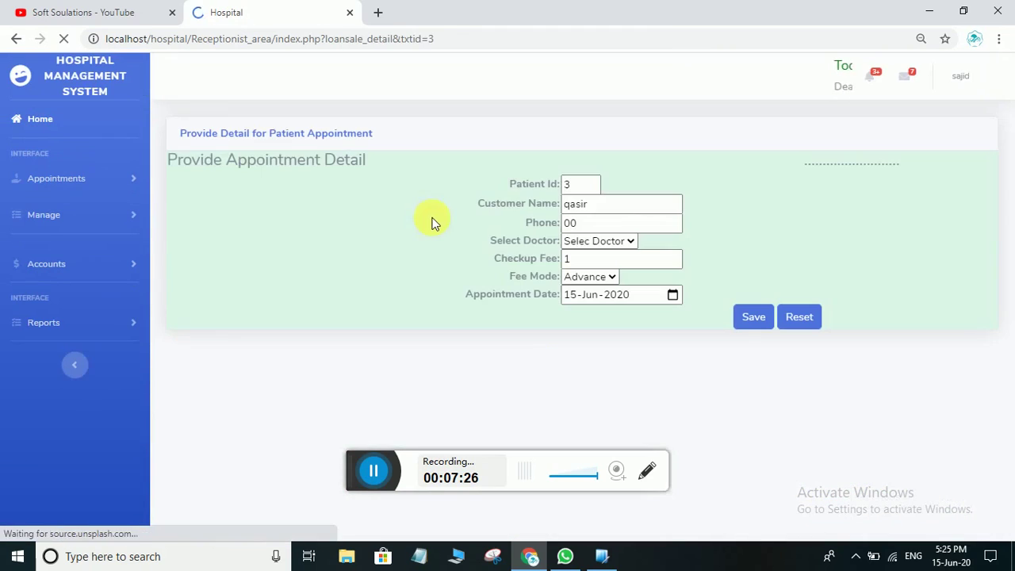
{"action": "left_click", "coordinate": [611, 240]}
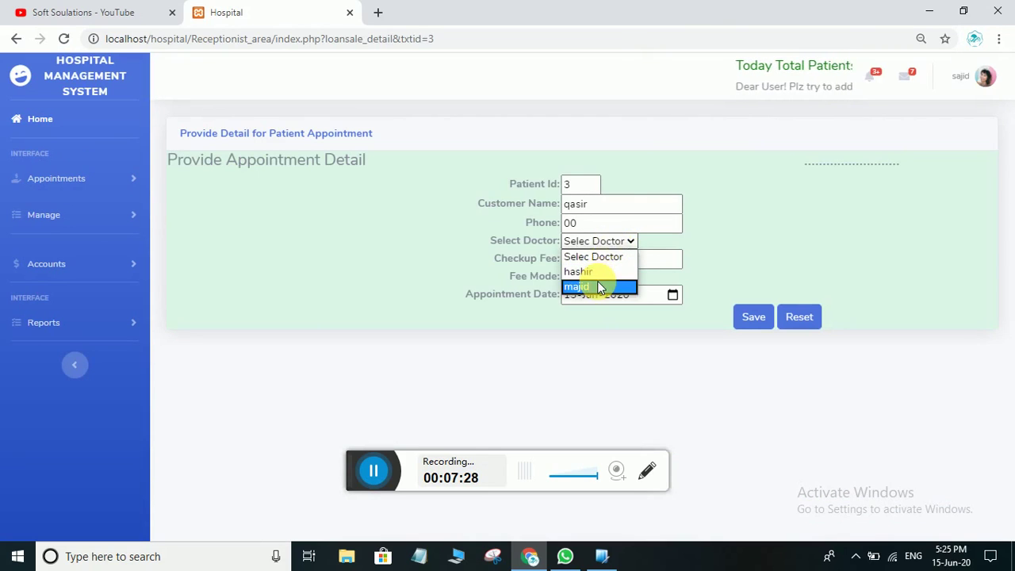
{"action": "left_click", "coordinate": [603, 285]}
{"action": "left_click", "coordinate": [612, 264]}
{"action": "type", "text": "1000"}
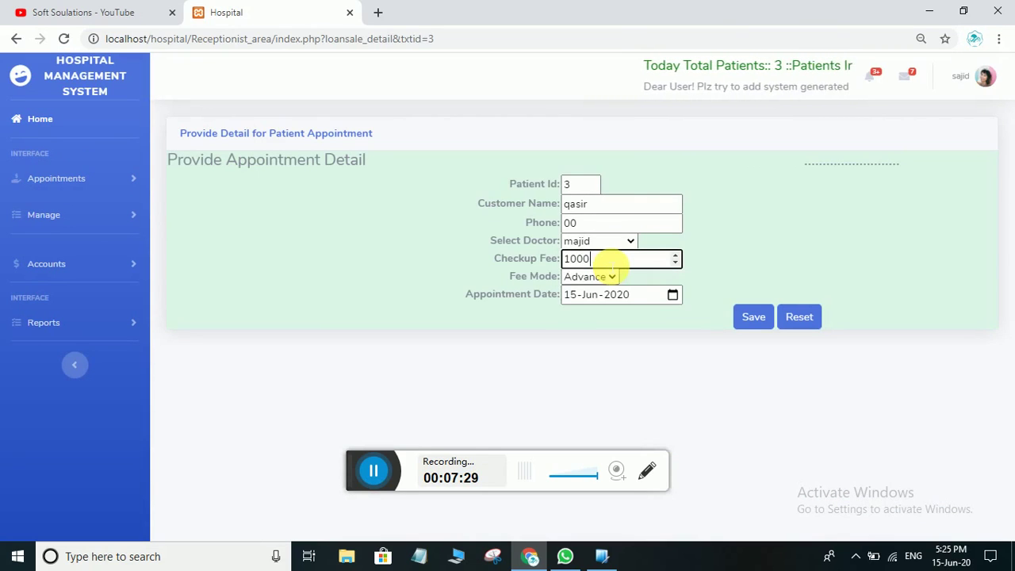
{"action": "left_click", "coordinate": [600, 277]}
{"action": "left_click", "coordinate": [600, 278]}
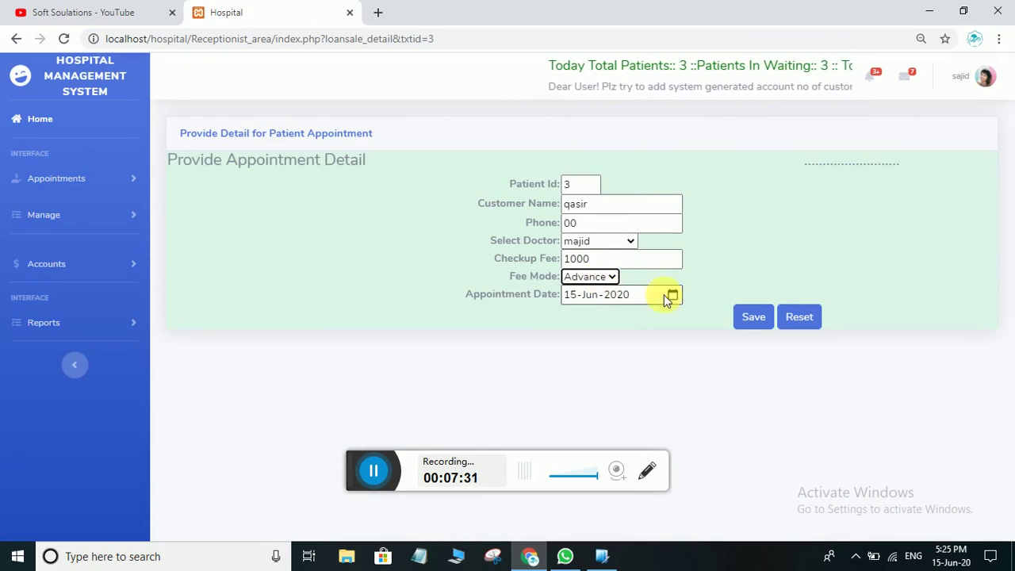
{"action": "left_click", "coordinate": [753, 317]}
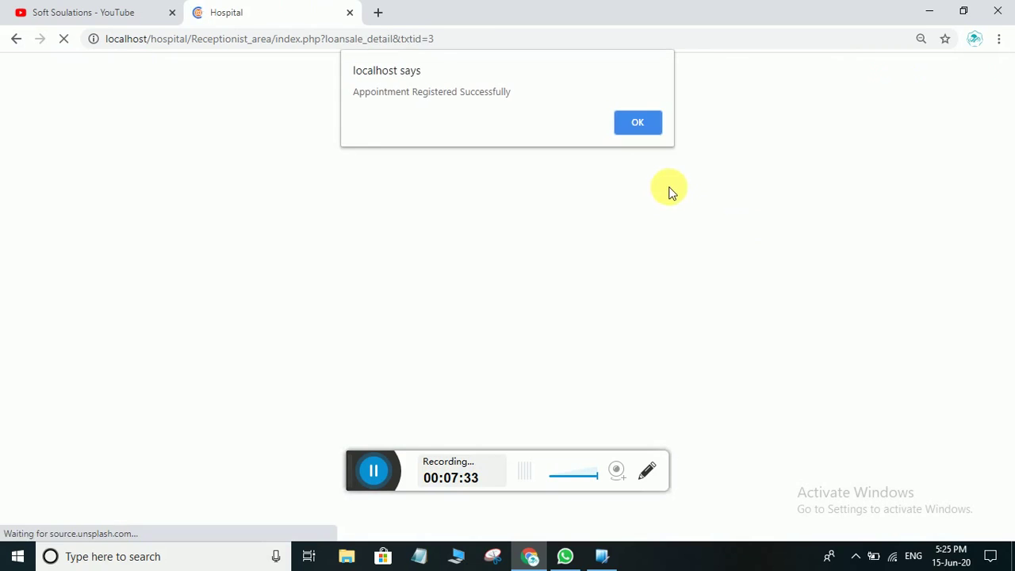
{"action": "left_click", "coordinate": [638, 123]}
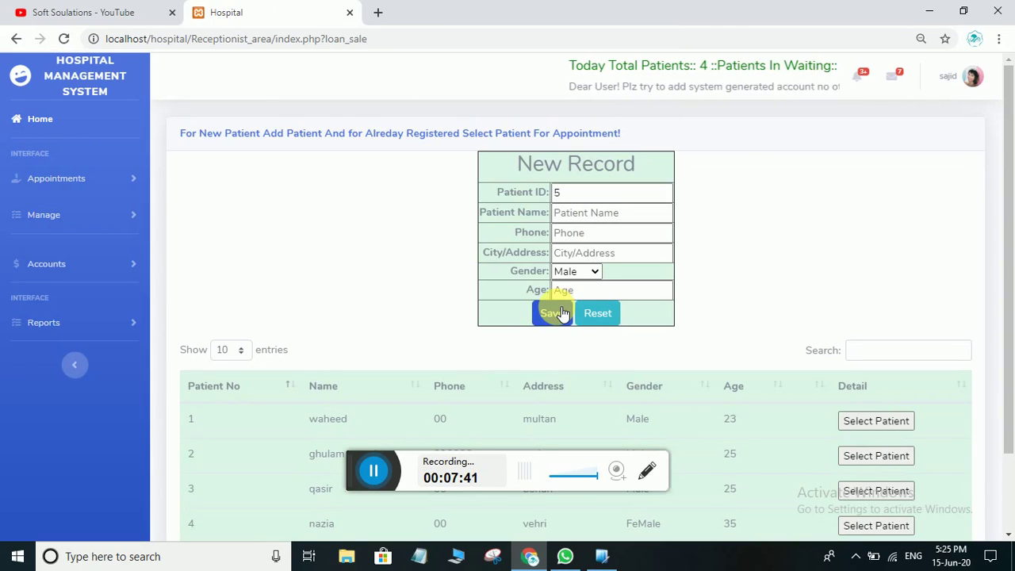
Type 'na' in the patient table's Search box to filter it to patient 4
{"action": "scroll", "coordinate": [624, 392], "scroll_direction": "down", "scroll_amount": 2}
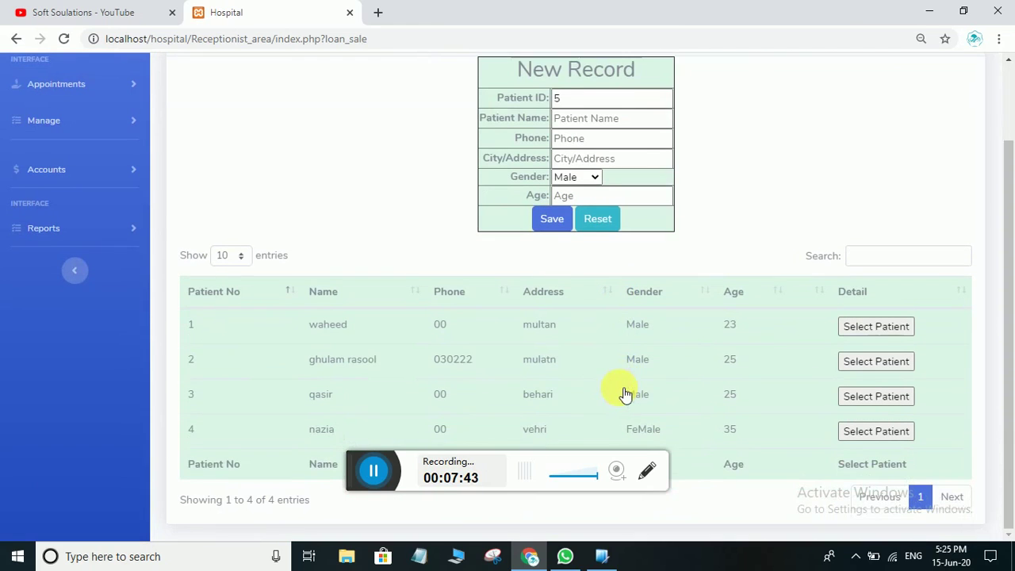
{"action": "scroll", "coordinate": [634, 346], "scroll_direction": "up", "scroll_amount": 2}
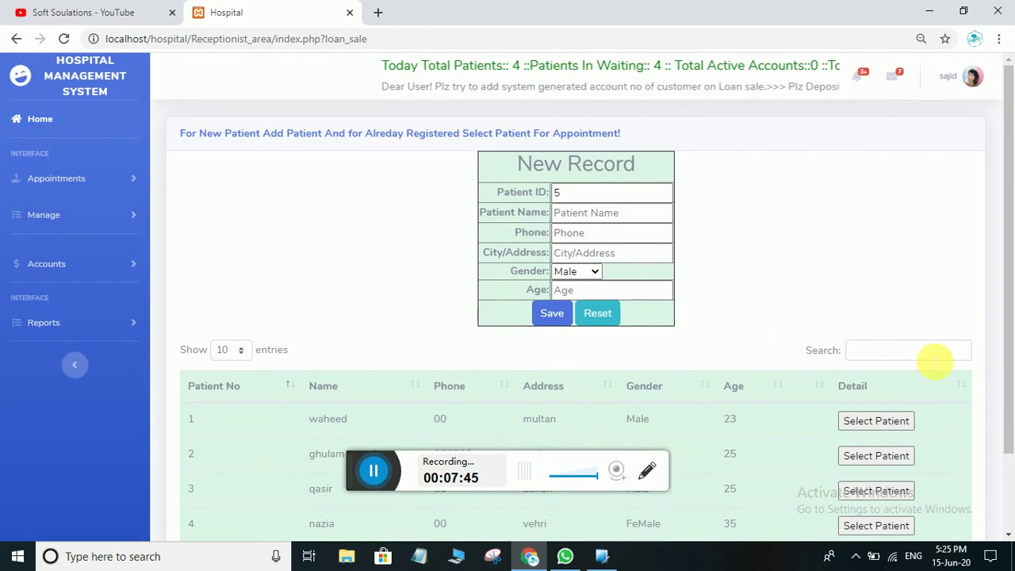
{"action": "type", "text": "naz"}
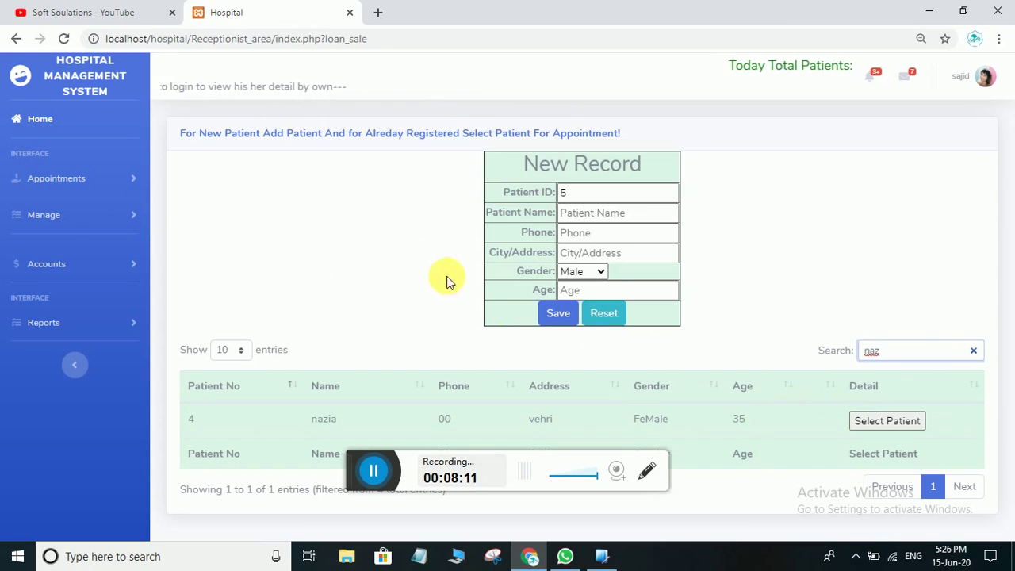
List today's waiting patients filtered by the first doctor under Appointments > My Patients
{"action": "left_click", "coordinate": [91, 181]}
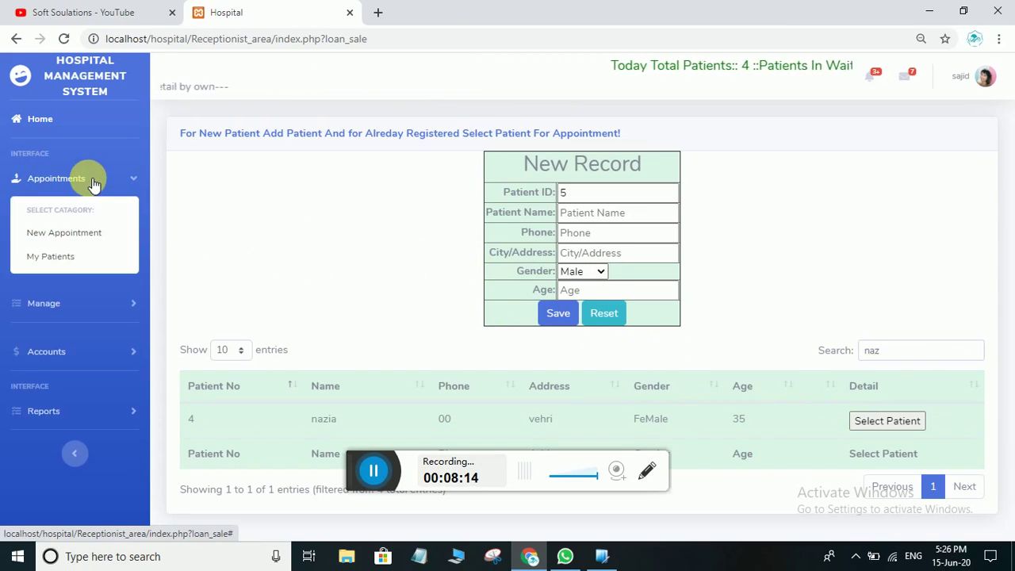
{"action": "left_click", "coordinate": [80, 257]}
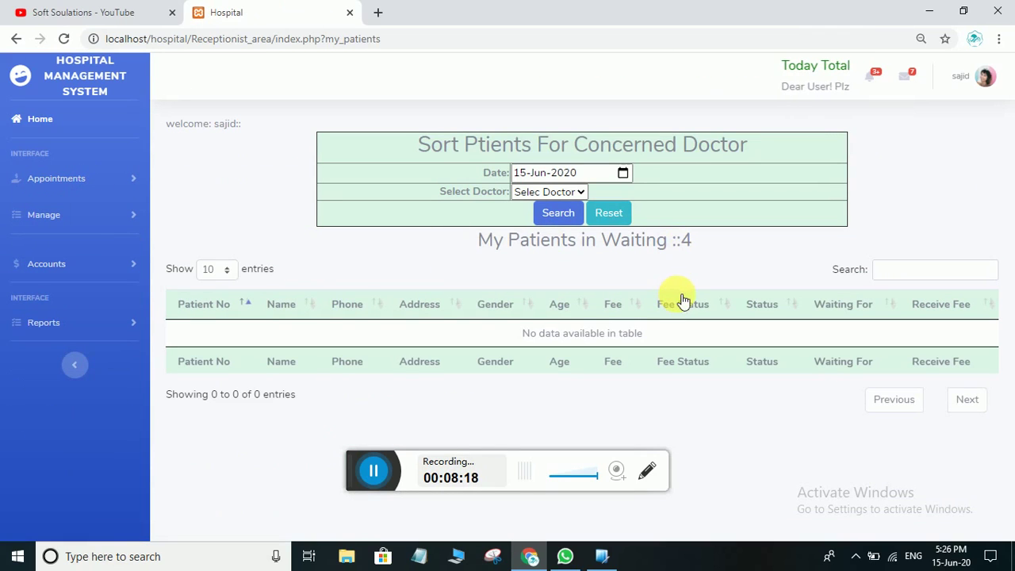
{"action": "left_click", "coordinate": [576, 194]}
{"action": "left_click", "coordinate": [547, 220]}
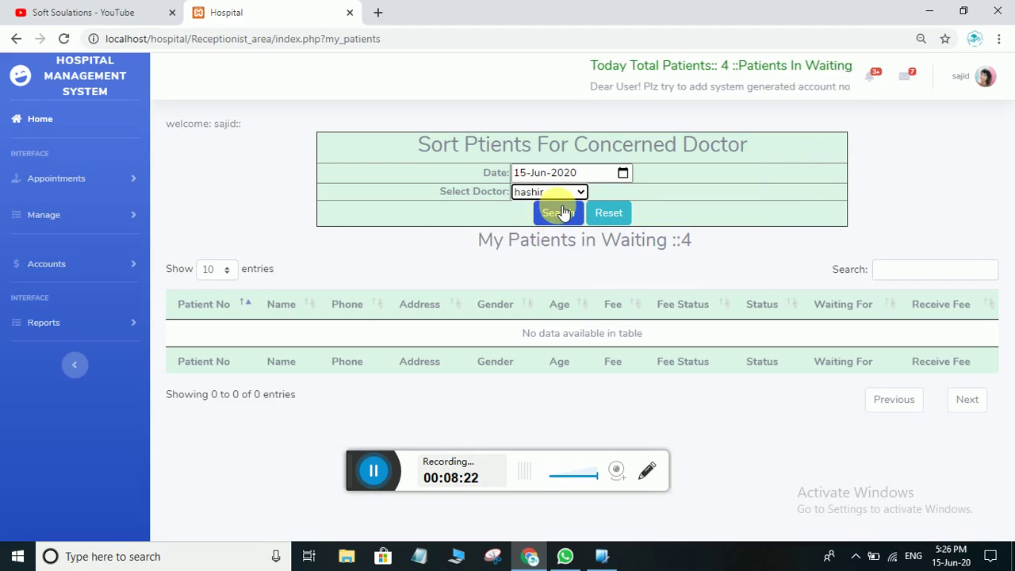
{"action": "left_click", "coordinate": [559, 212]}
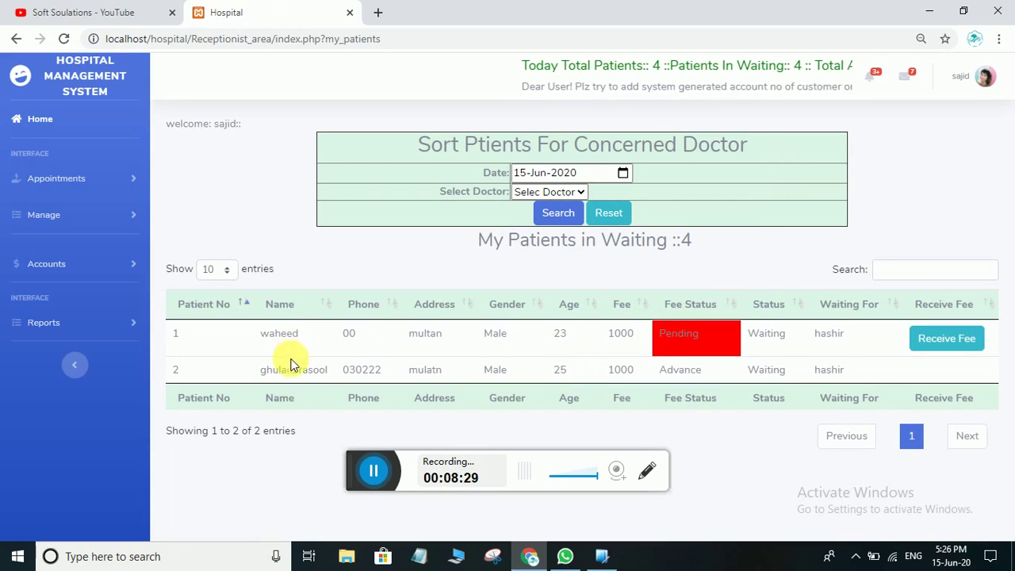
Highlight the first patient's Pending fee status and open the account menu
{"action": "left_click_drag", "start_coordinate": [690, 334], "coordinate": [656, 337]}
{"action": "left_click", "coordinate": [714, 337]}
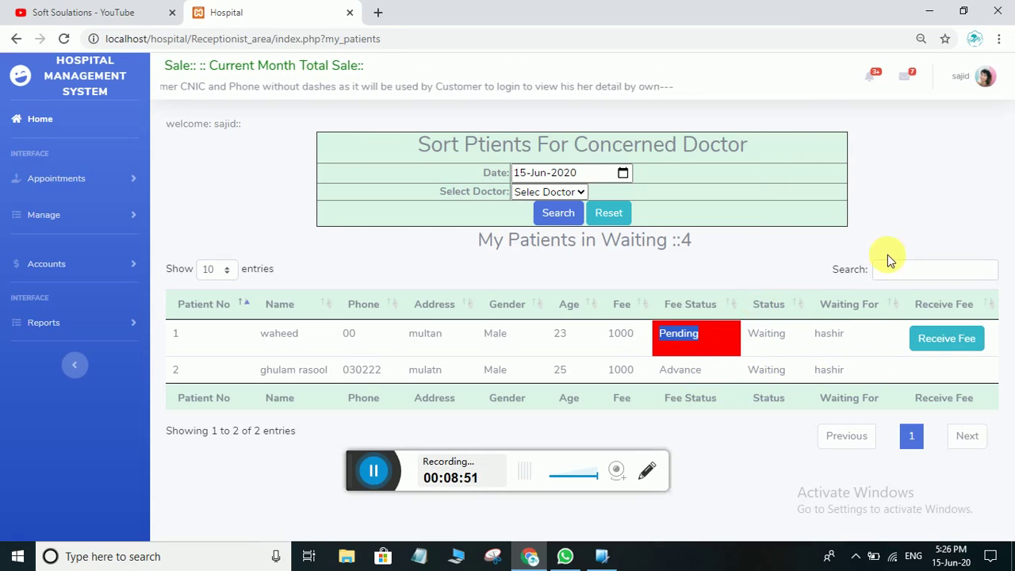
{"action": "left_click", "coordinate": [982, 76]}
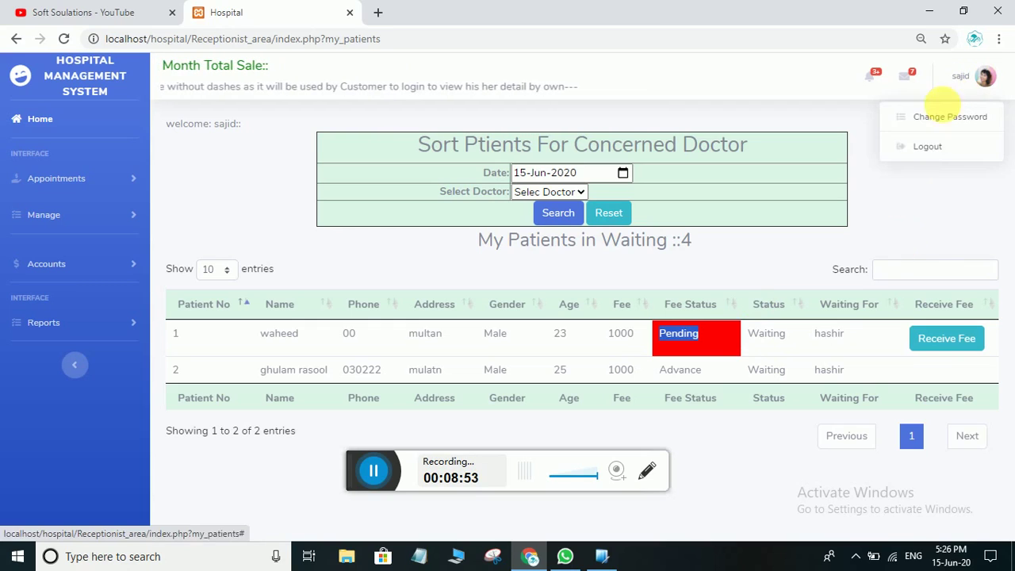
Log out of reception and sign in with the doctor's user name and password
{"action": "left_click", "coordinate": [928, 147]}
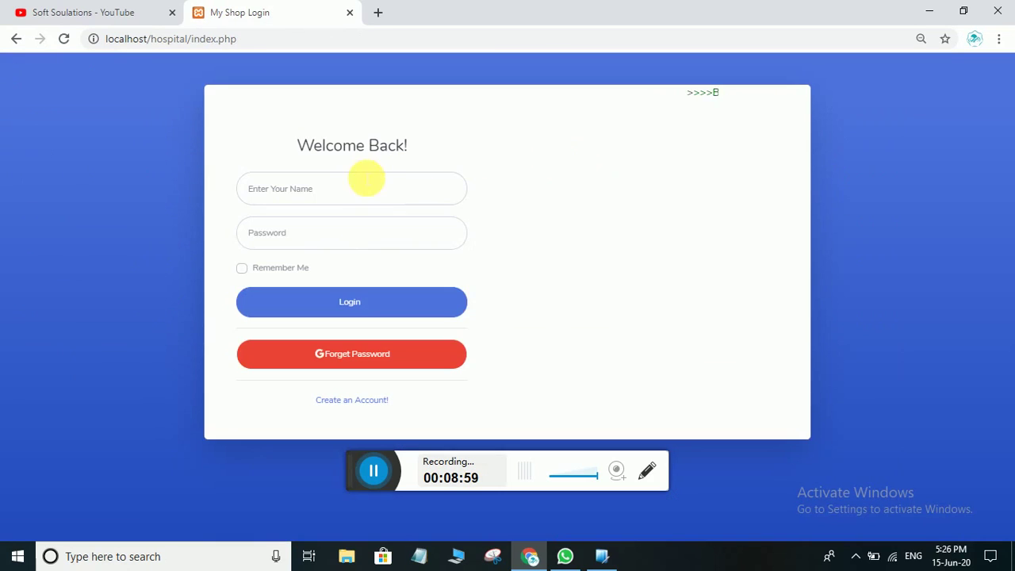
{"action": "left_click", "coordinate": [331, 189]}
{"action": "type", "text": "has"}
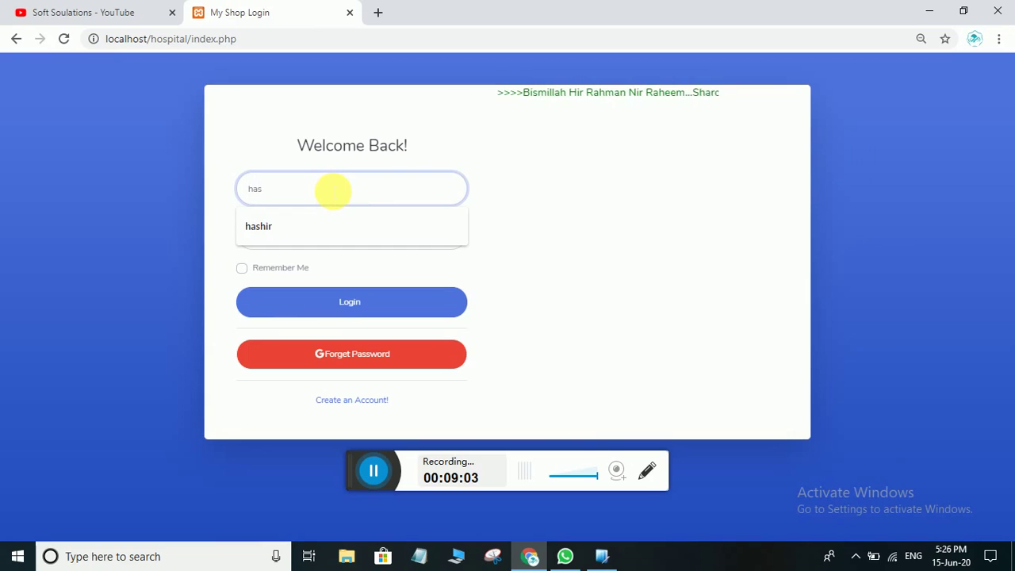
{"action": "type", "text": "hir"}
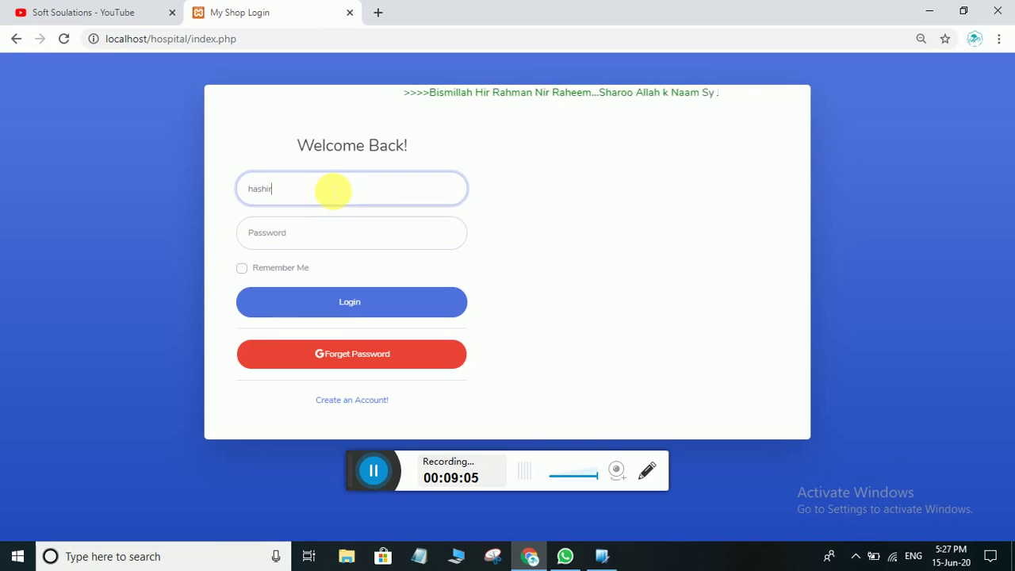
{"action": "left_click", "coordinate": [299, 232]}
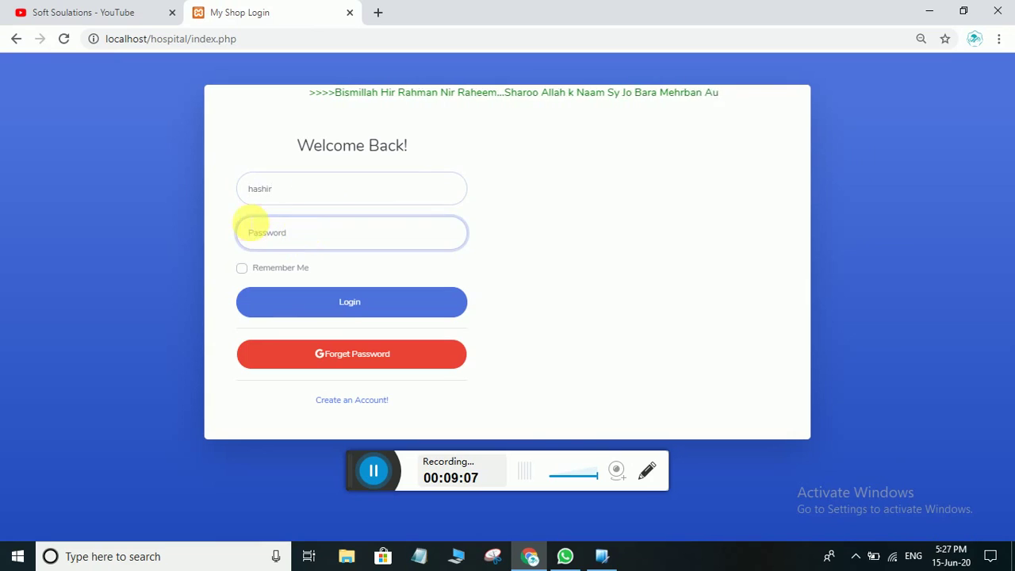
{"action": "type", "text": "123456"}
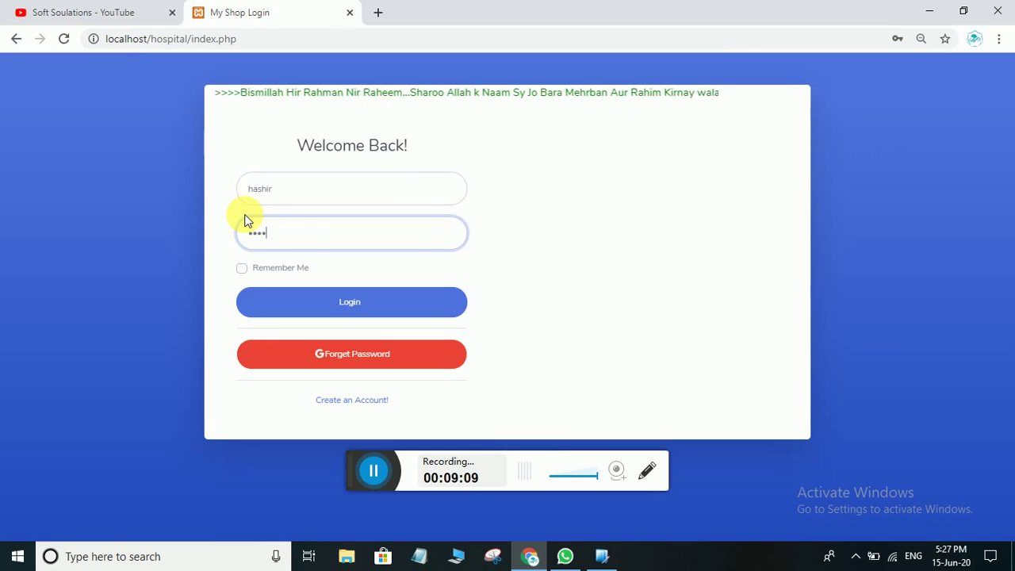
{"action": "left_click", "coordinate": [332, 315]}
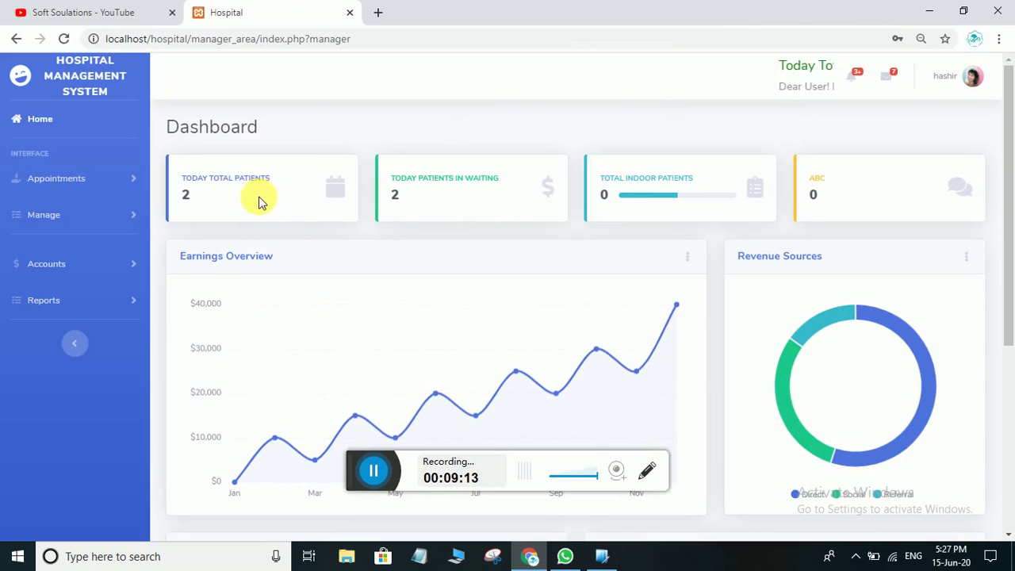
Dismiss Chrome's password warning and open the doctor's Appointments > My Patients list
{"action": "left_click", "coordinate": [658, 236]}
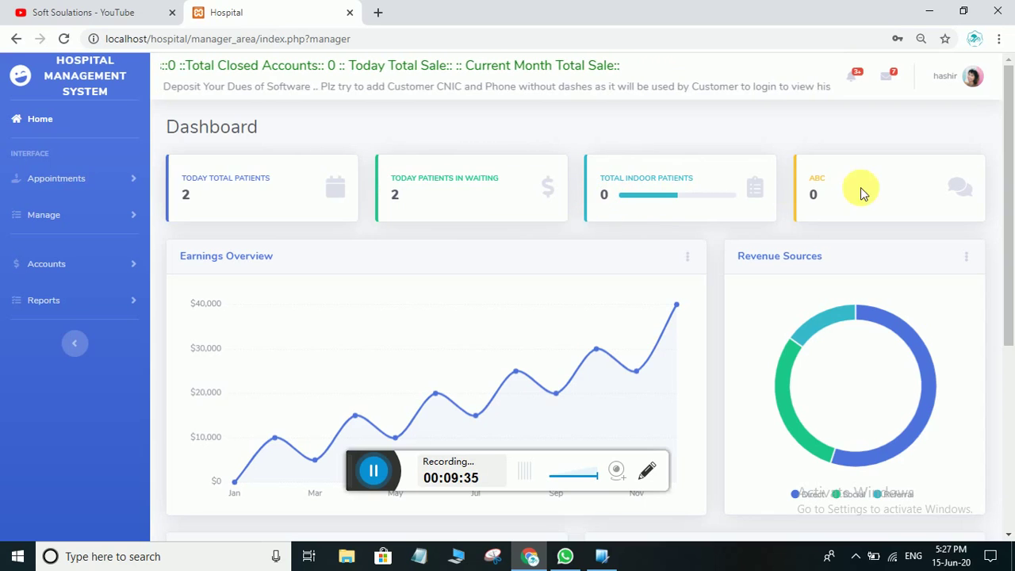
{"action": "left_click_drag", "start_coordinate": [861, 192], "coordinate": [808, 179]}
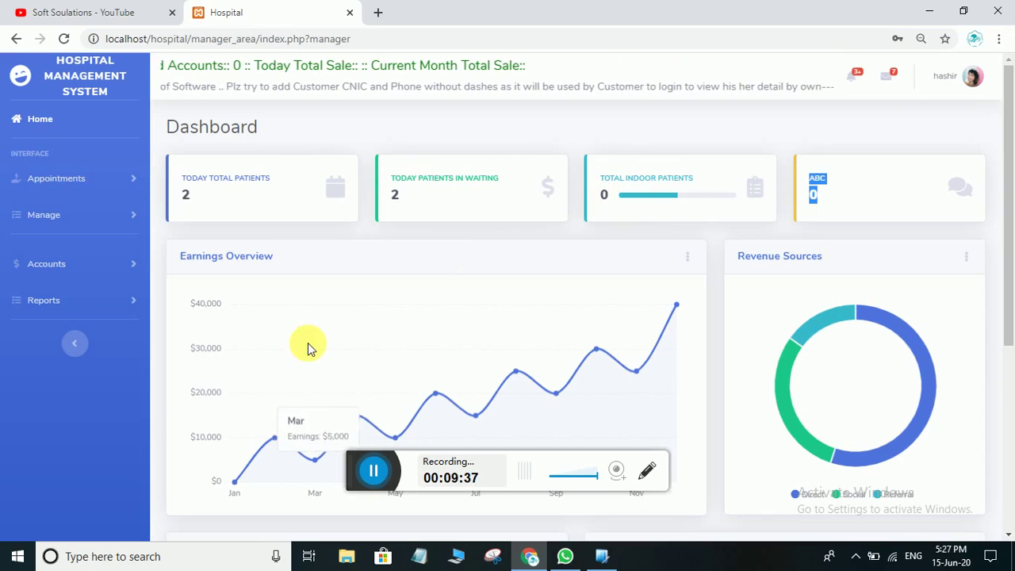
{"action": "left_click", "coordinate": [66, 182]}
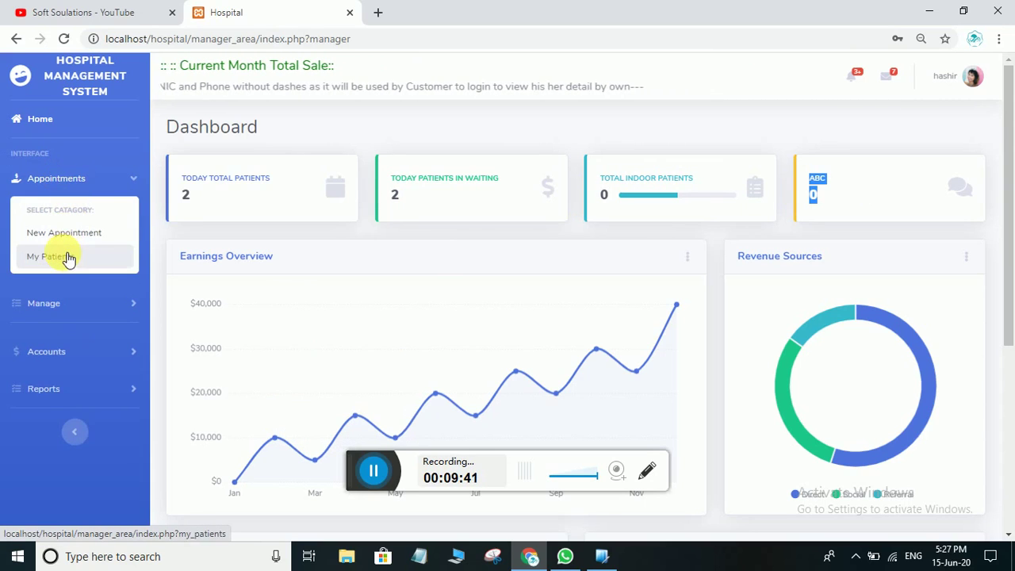
{"action": "left_click", "coordinate": [50, 256]}
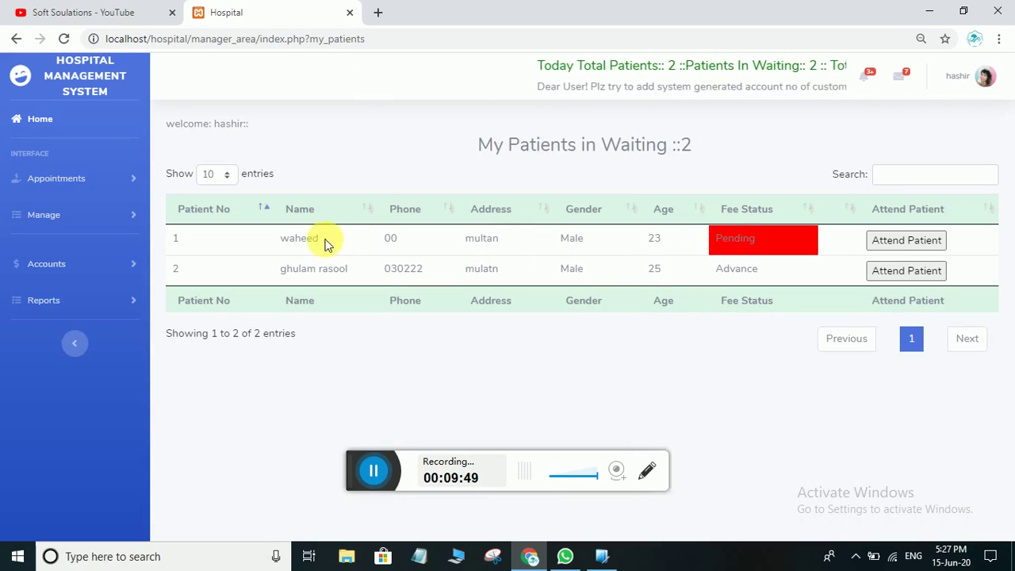
Highlight the first patient's name and the Advance and Pending fee statuses
{"action": "left_click_drag", "start_coordinate": [322, 242], "coordinate": [279, 245]}
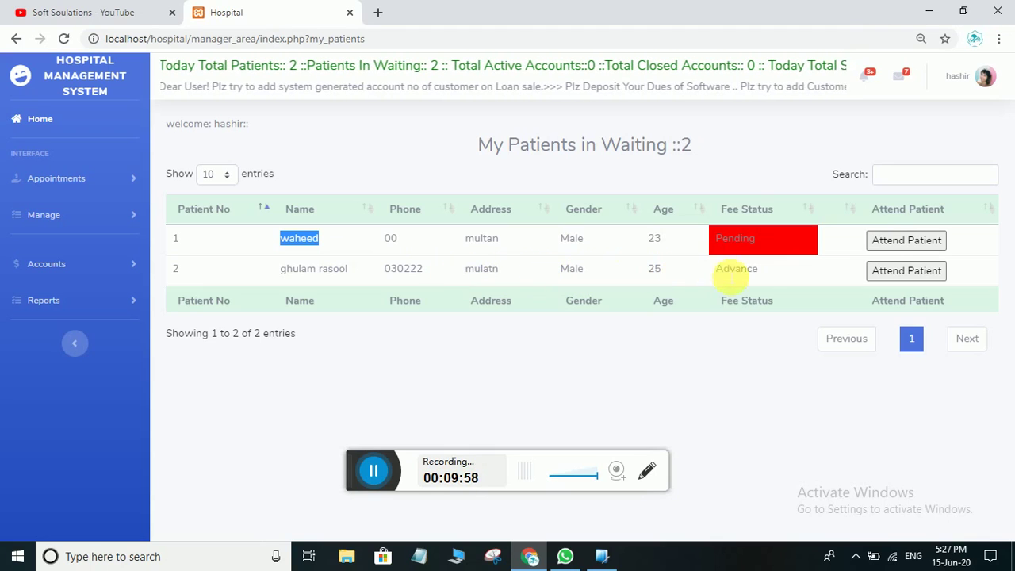
{"action": "double_click", "coordinate": [735, 269]}
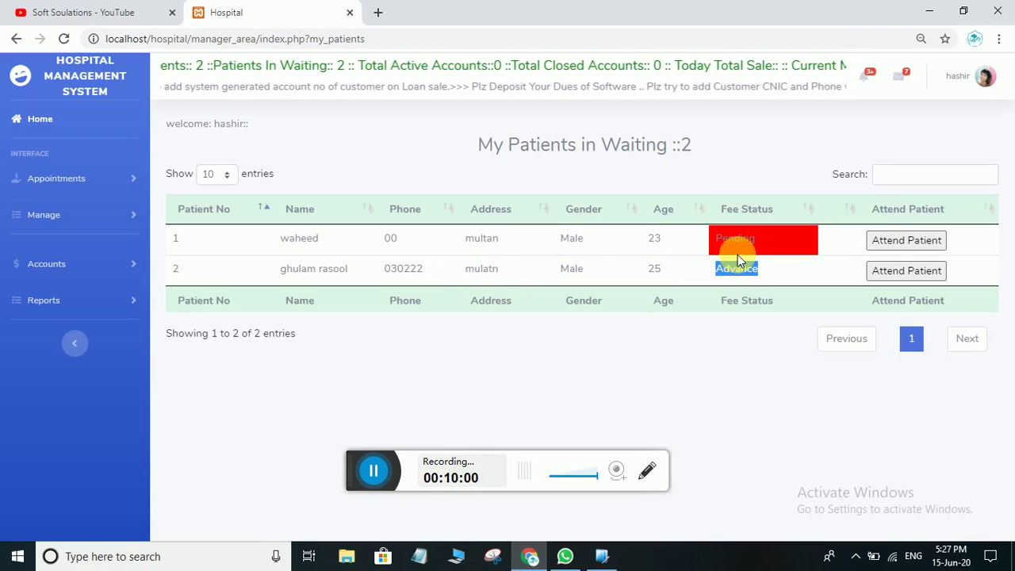
{"action": "left_click_drag", "start_coordinate": [758, 241], "coordinate": [711, 241]}
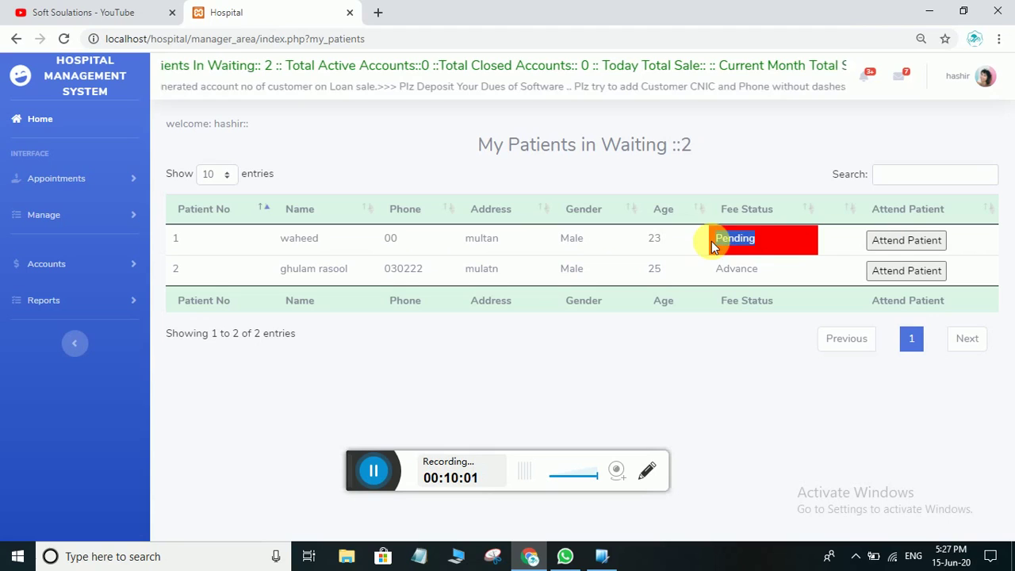
{"action": "left_click", "coordinate": [791, 243]}
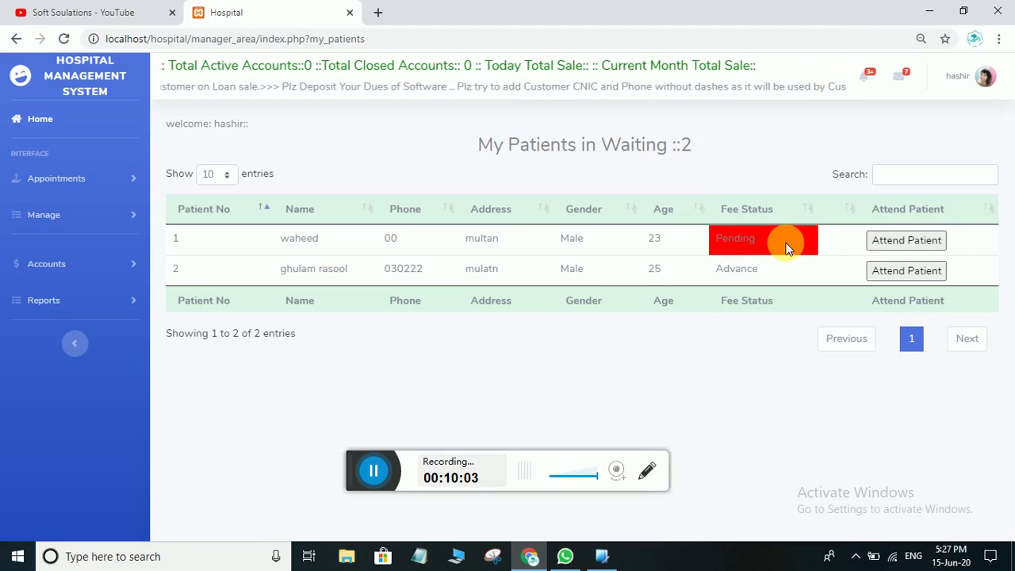
{"action": "left_click_drag", "start_coordinate": [757, 243], "coordinate": [726, 249]}
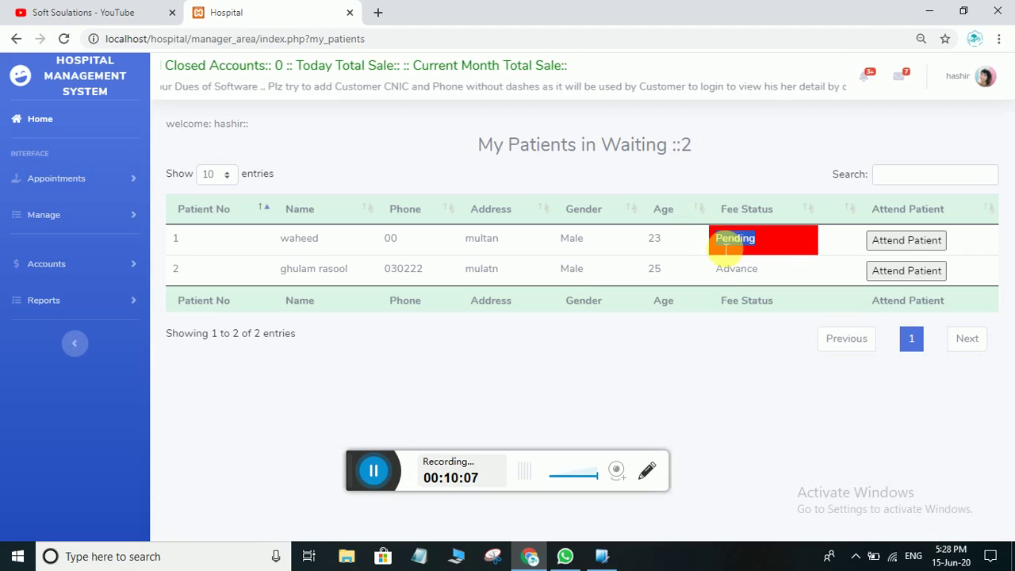
{"action": "left_click", "coordinate": [770, 252]}
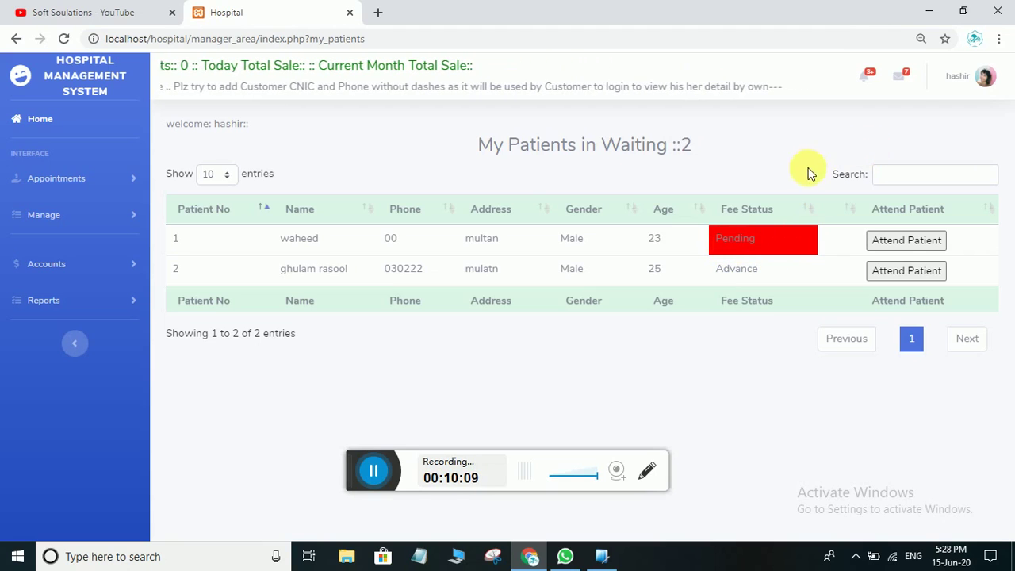
Log out of the doctor's account and sign in with the receptionist's user name and password
{"action": "left_click", "coordinate": [984, 77]}
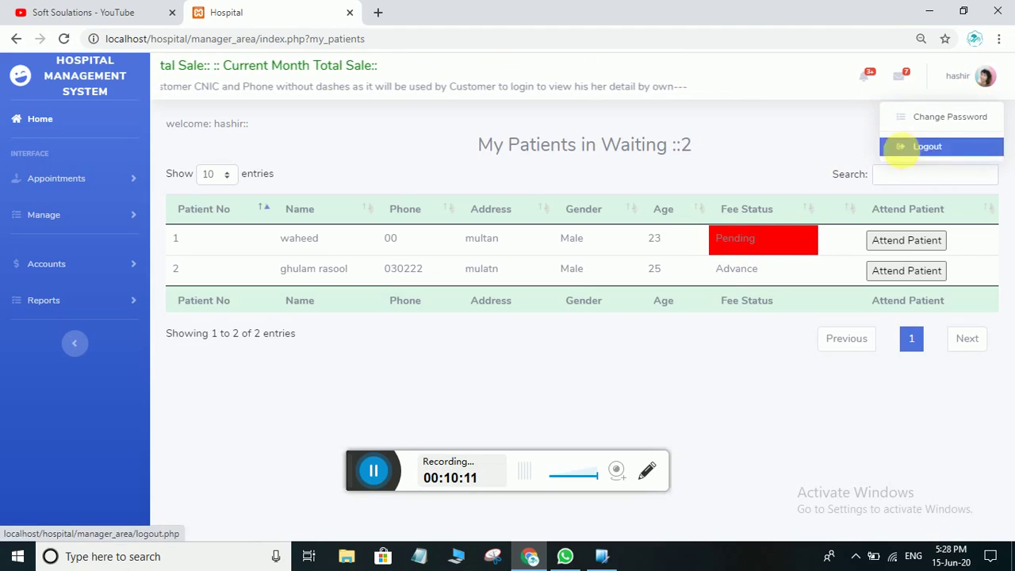
{"action": "left_click", "coordinate": [904, 149]}
{"action": "left_click", "coordinate": [331, 197]}
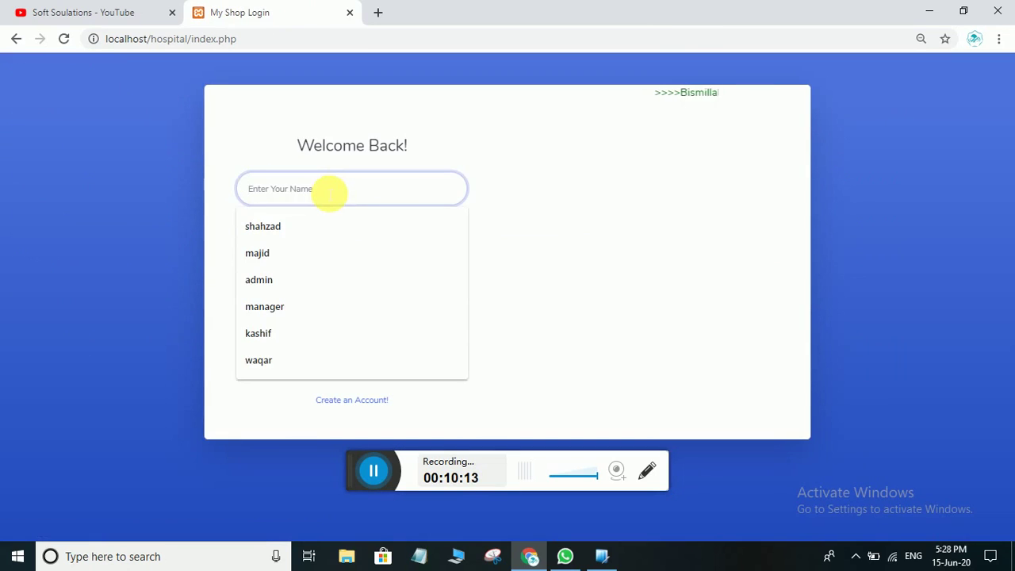
{"action": "type", "text": "sajid"}
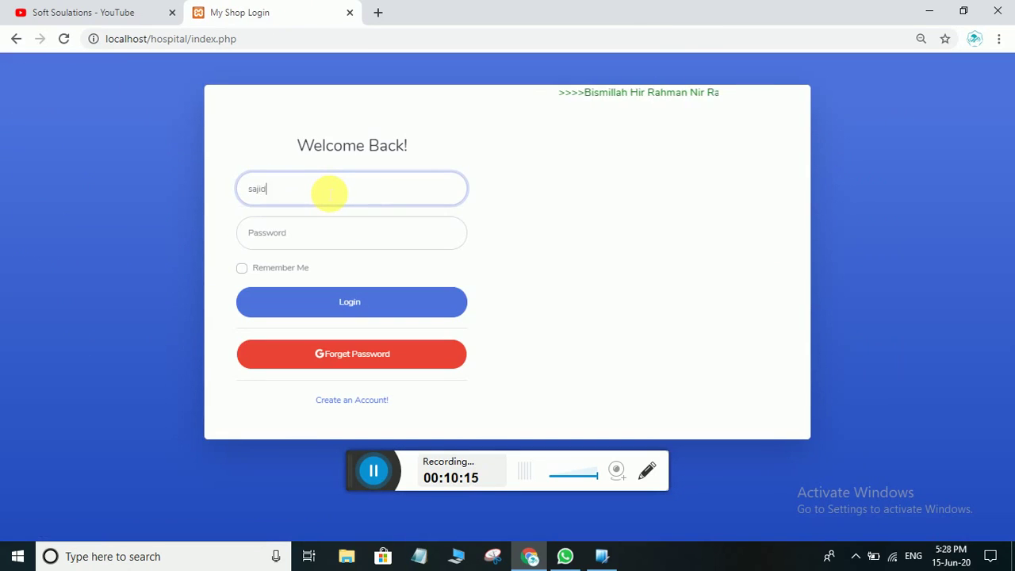
{"action": "left_click", "coordinate": [347, 229]}
{"action": "type", "text": "1"}
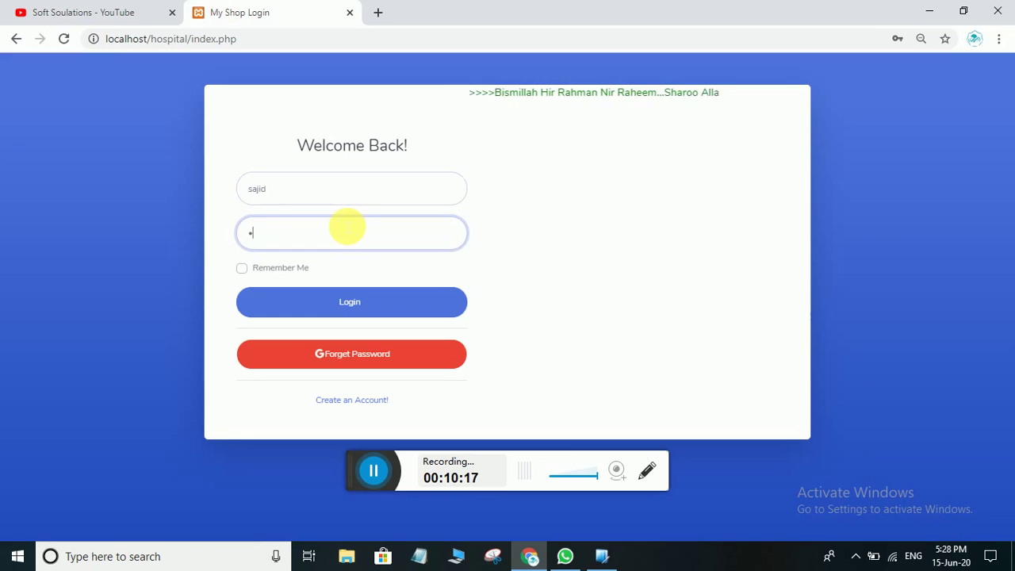
{"action": "type", "text": "2345"}
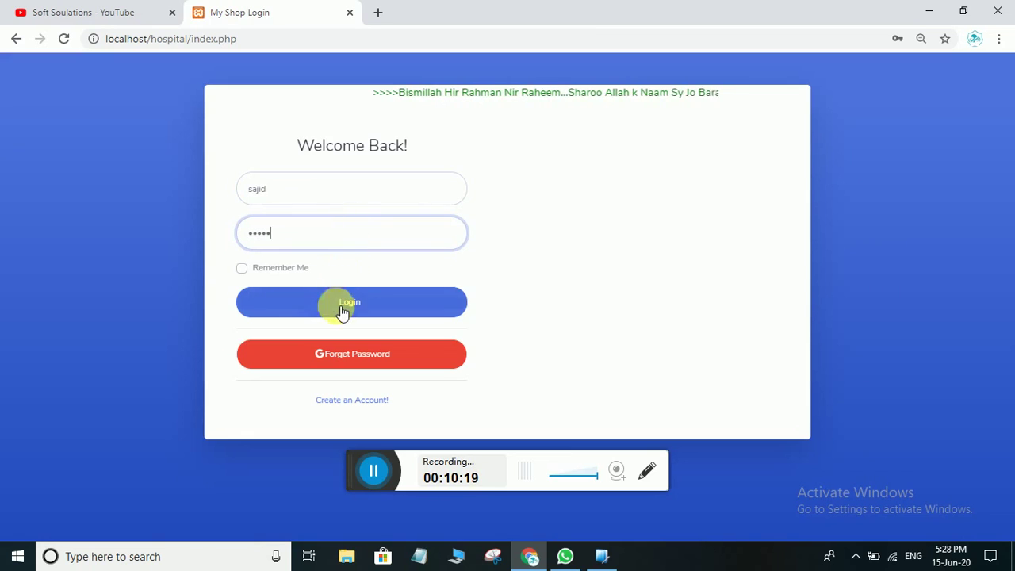
{"action": "left_click", "coordinate": [342, 309]}
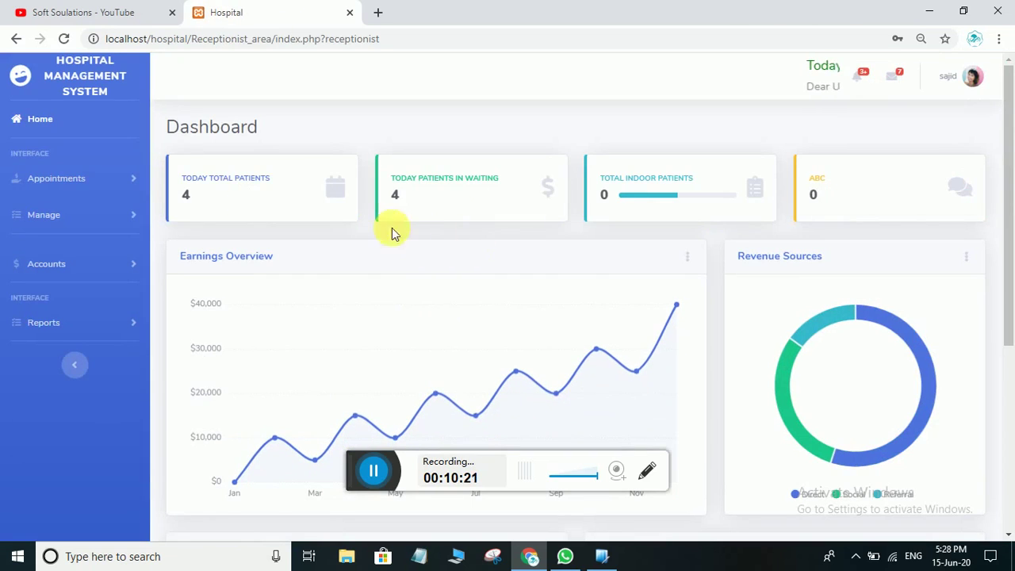
Filter waiting patients by the first doctor and receive patient 1's pending 1000 fee
{"action": "left_click", "coordinate": [55, 178]}
{"action": "left_click", "coordinate": [59, 256]}
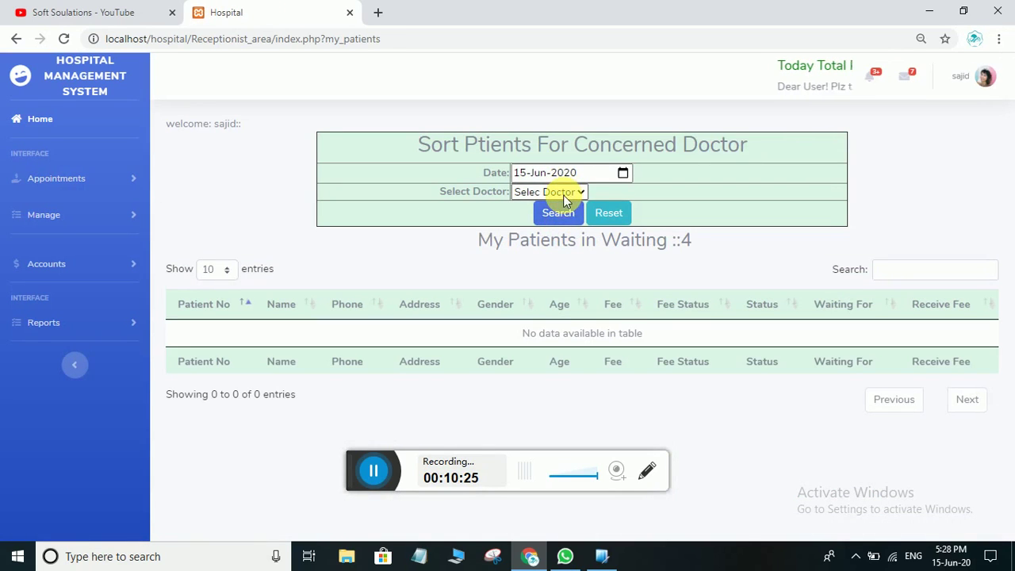
{"action": "left_click", "coordinate": [565, 194]}
{"action": "left_click", "coordinate": [557, 221]}
{"action": "left_click", "coordinate": [555, 217]}
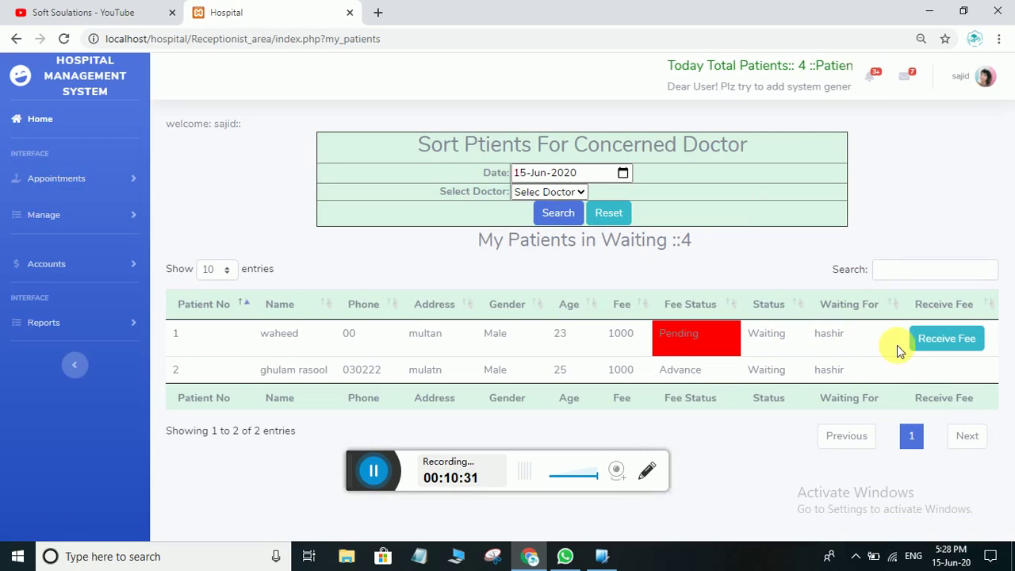
{"action": "left_click", "coordinate": [937, 339]}
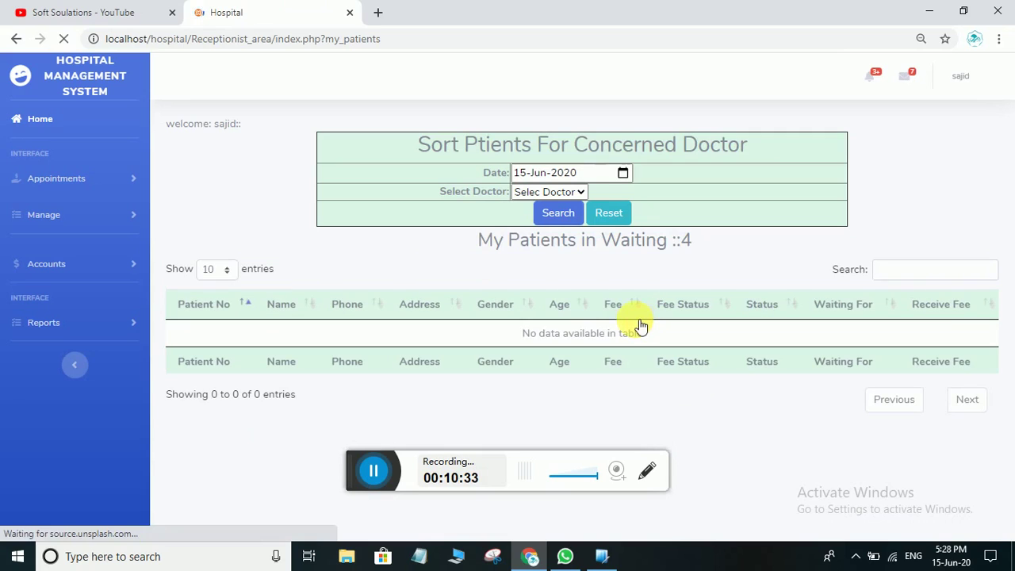
Re-list the first doctor's waiting patients and highlight patient 1's now Received fee
{"action": "left_click", "coordinate": [582, 190]}
{"action": "left_click", "coordinate": [559, 222]}
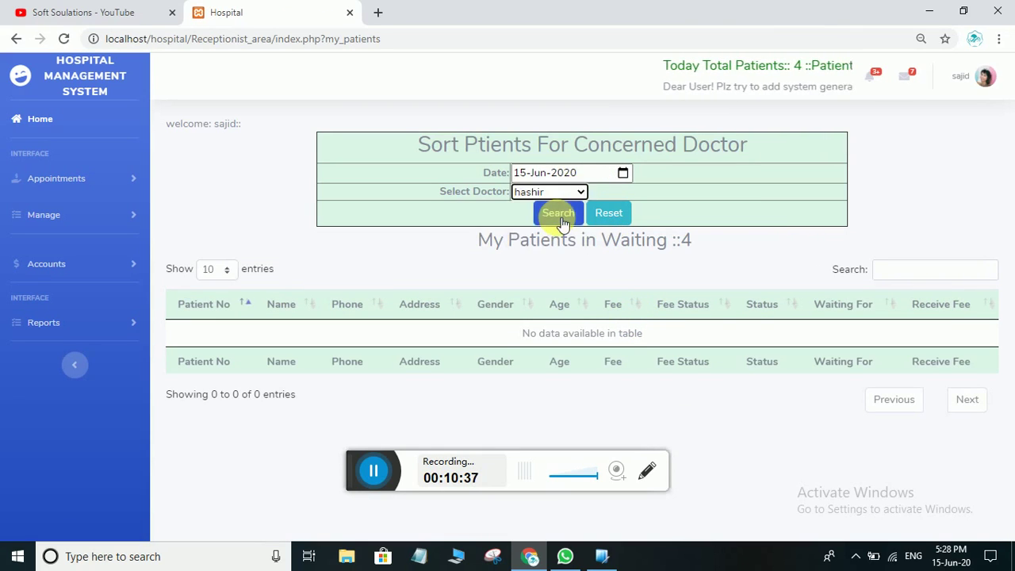
{"action": "left_click", "coordinate": [557, 213]}
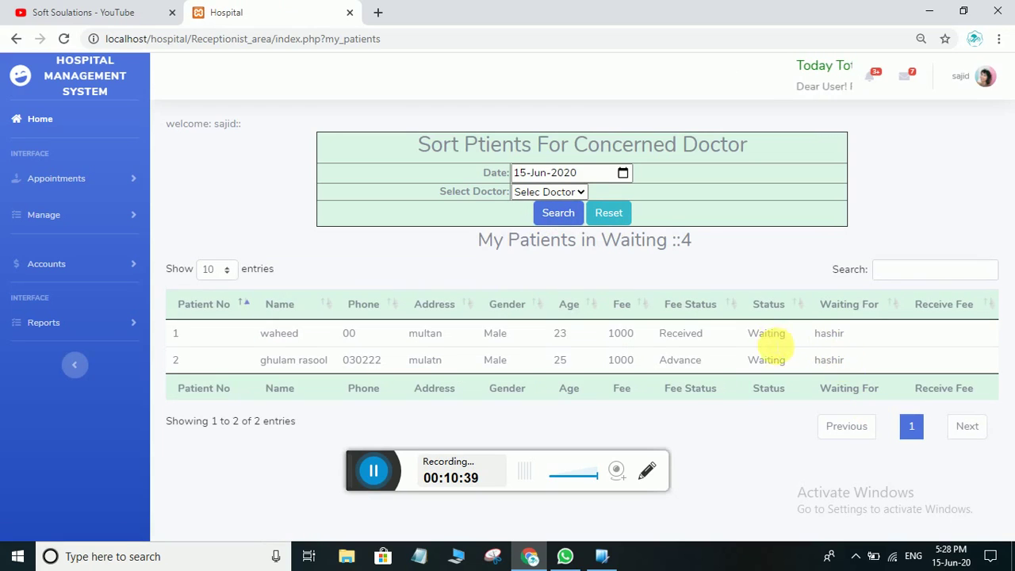
{"action": "left_click_drag", "start_coordinate": [698, 335], "coordinate": [657, 337]}
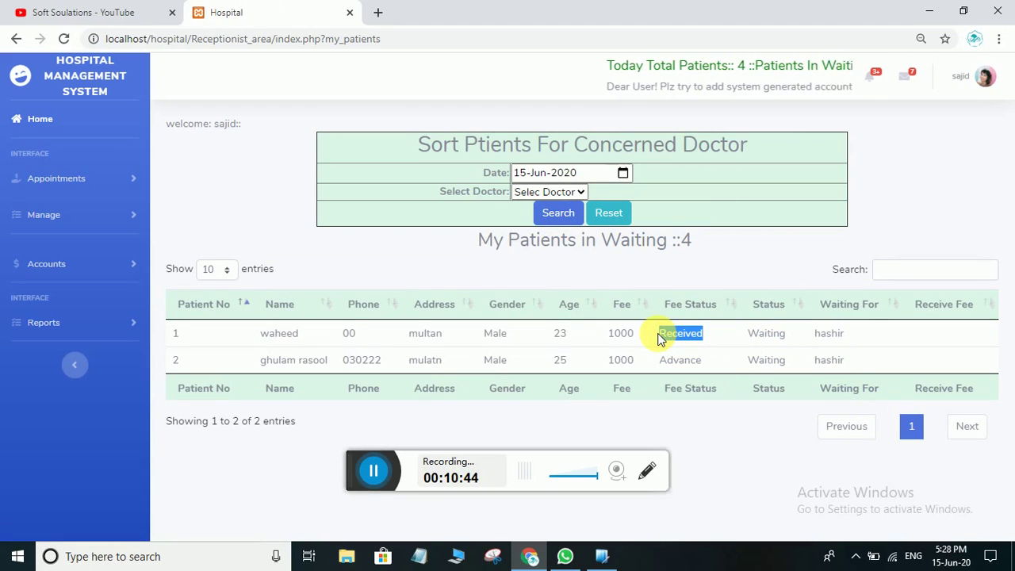
{"action": "left_click_drag", "start_coordinate": [701, 337], "coordinate": [657, 338]}
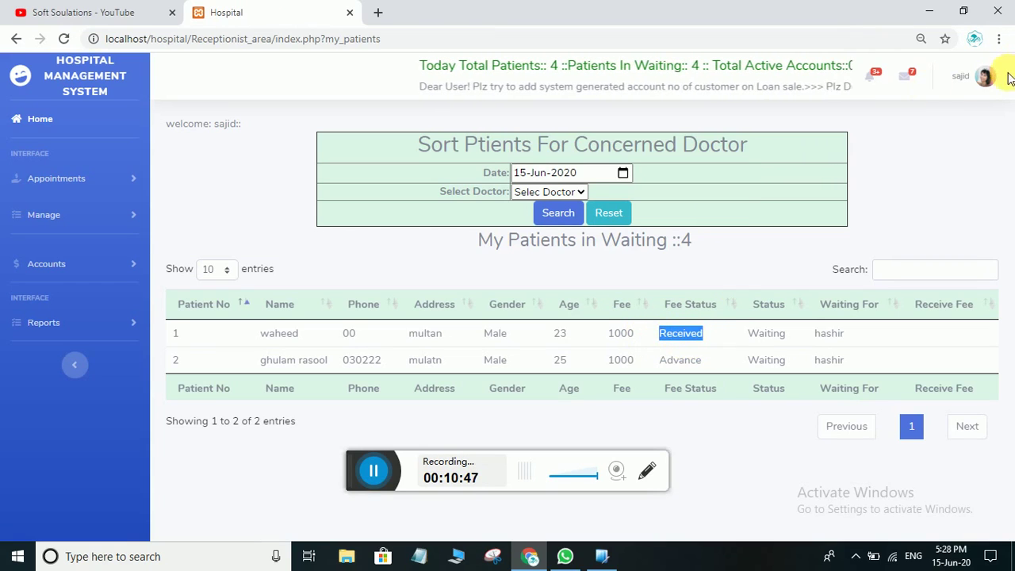
{"action": "left_click", "coordinate": [982, 76]}
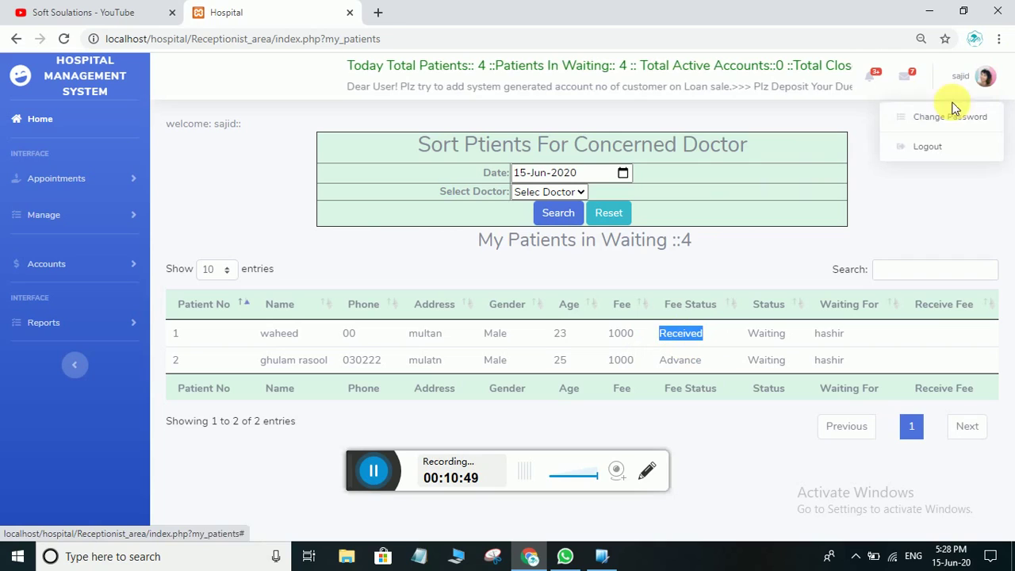
Log out and sign back in with the doctor's credentials, dismissing Chrome's password warning
{"action": "left_click", "coordinate": [926, 146]}
{"action": "left_click", "coordinate": [281, 200]}
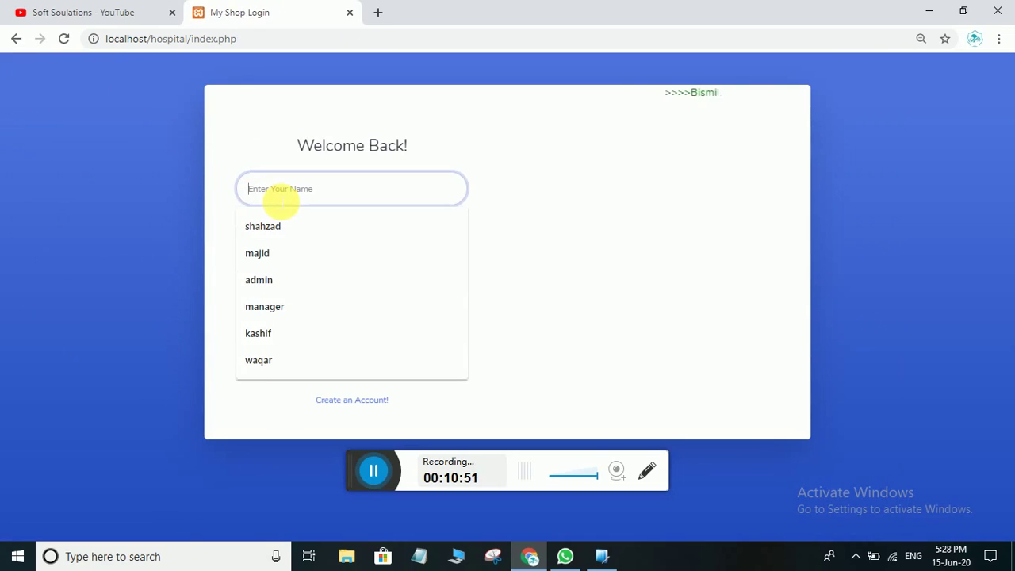
{"action": "type", "text": "hashi"}
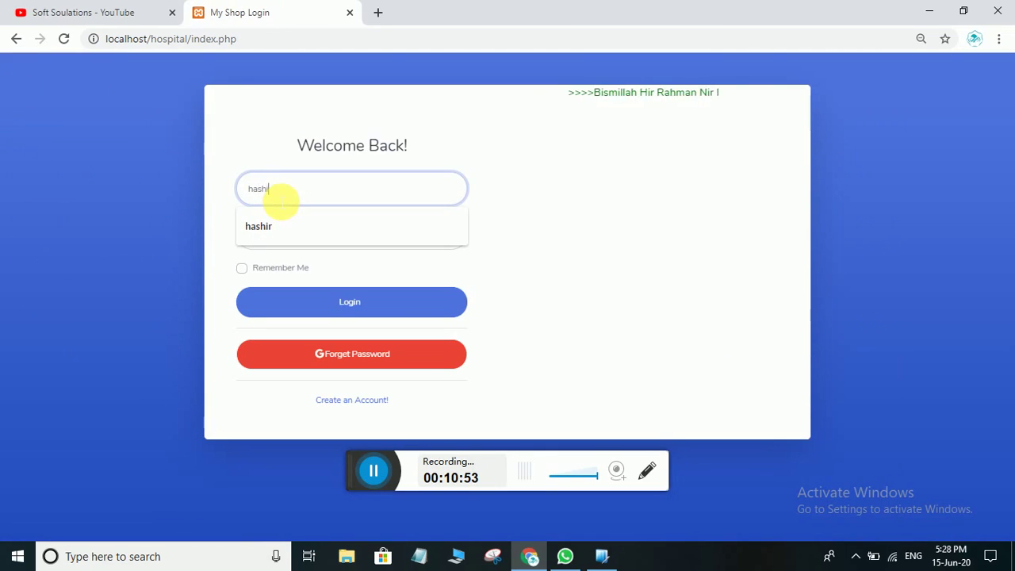
{"action": "type", "text": "r"}
{"action": "left_click", "coordinate": [269, 232]}
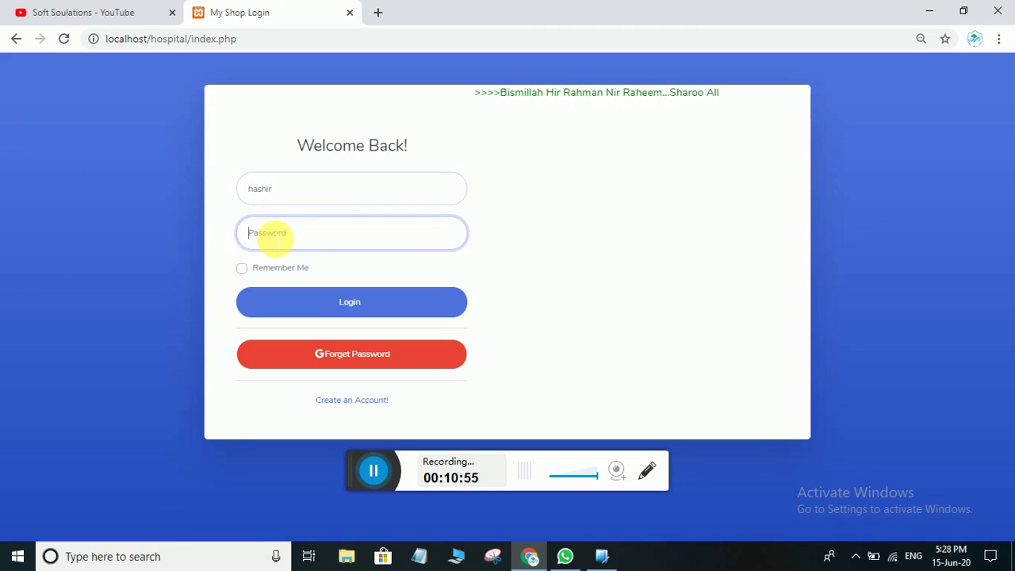
{"action": "type", "text": "456"}
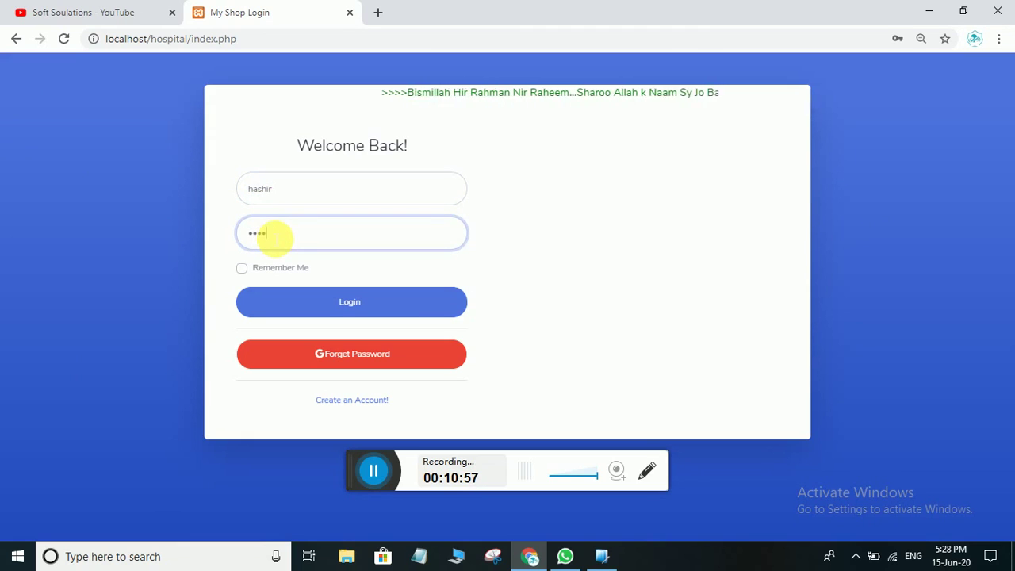
{"action": "left_click", "coordinate": [315, 304]}
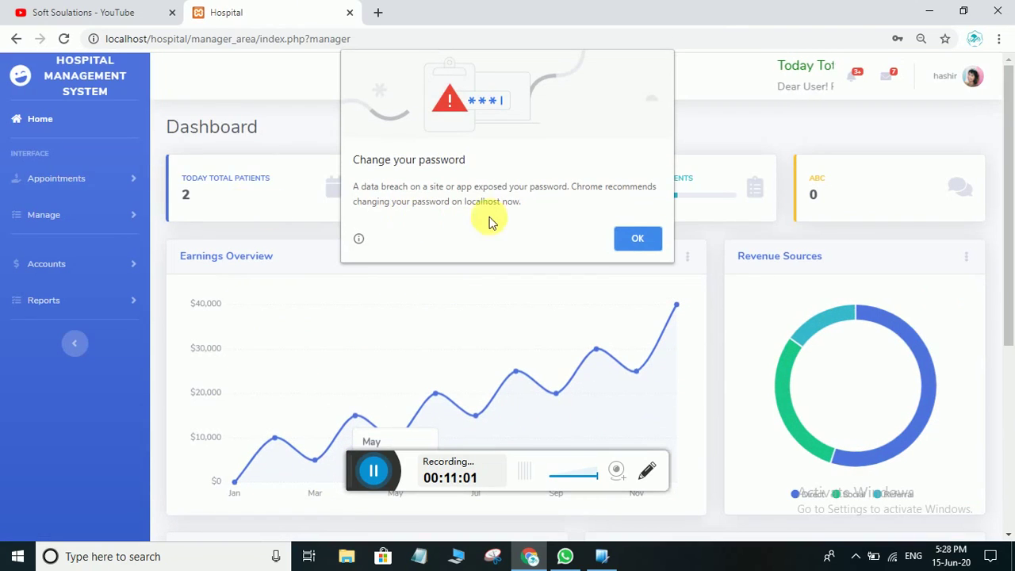
{"action": "left_click", "coordinate": [637, 238]}
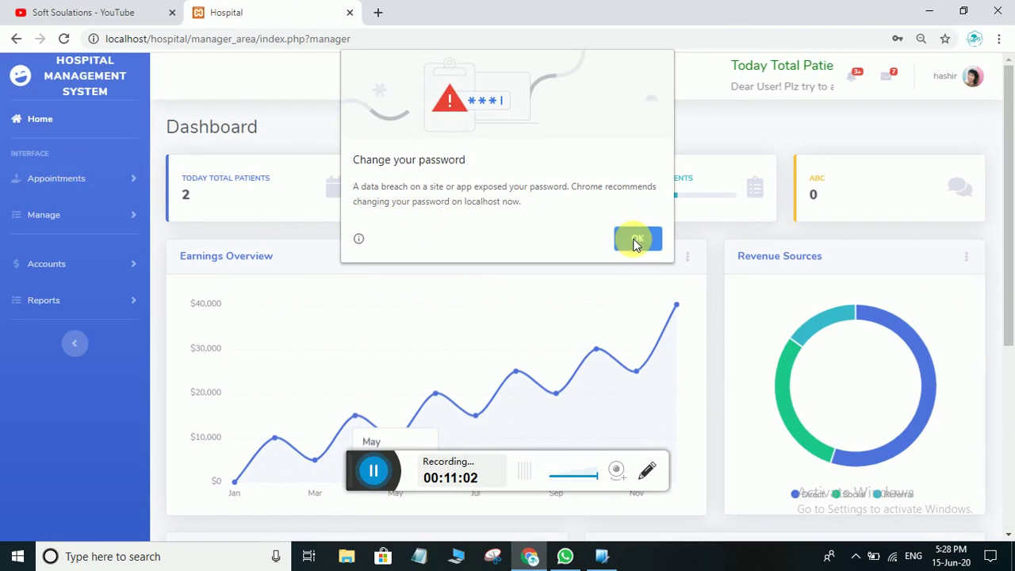
{"action": "left_click", "coordinate": [104, 179]}
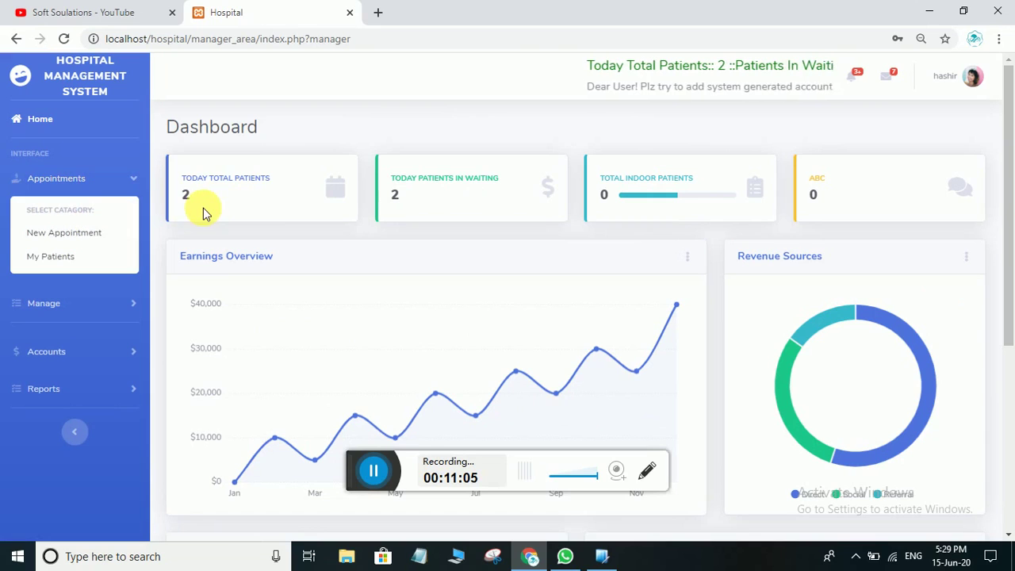
Open the doctor's waiting list, check patient 1's Received fee, and attend patient 1
{"action": "left_click", "coordinate": [50, 256]}
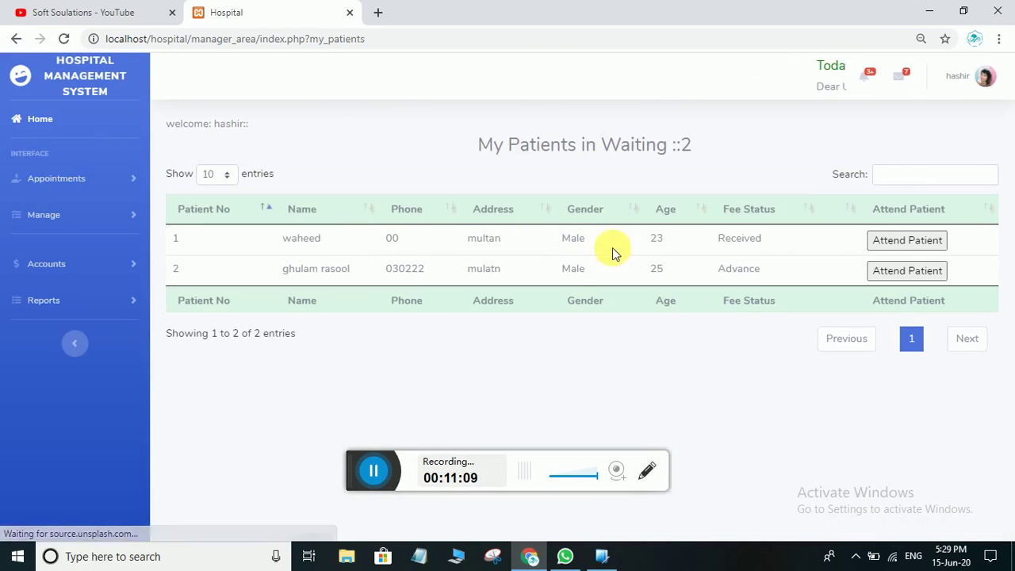
{"action": "left_click_drag", "start_coordinate": [762, 238], "coordinate": [708, 246]}
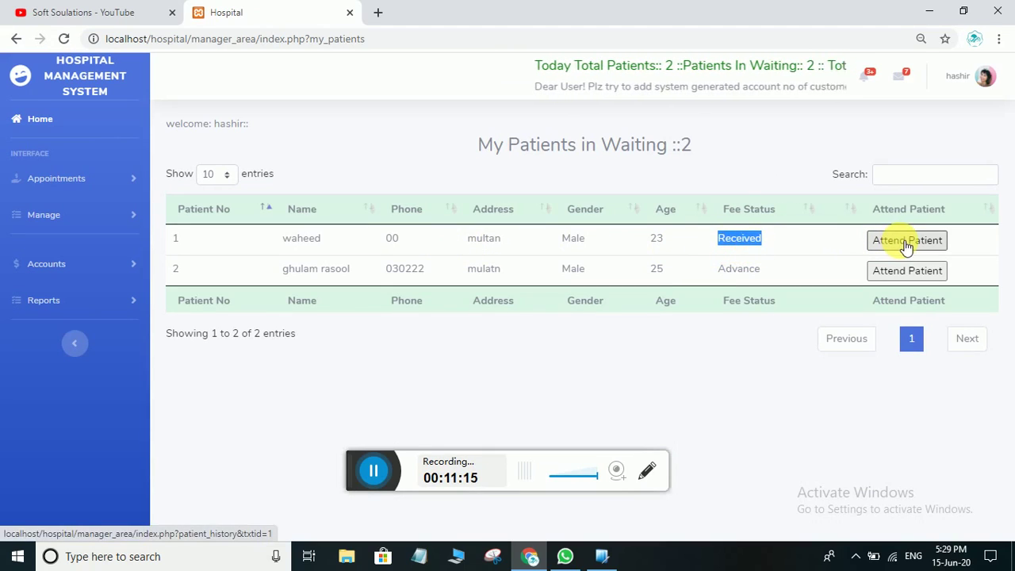
{"action": "left_click", "coordinate": [175, 237]}
{"action": "left_click_drag", "start_coordinate": [175, 237], "coordinate": [181, 256]}
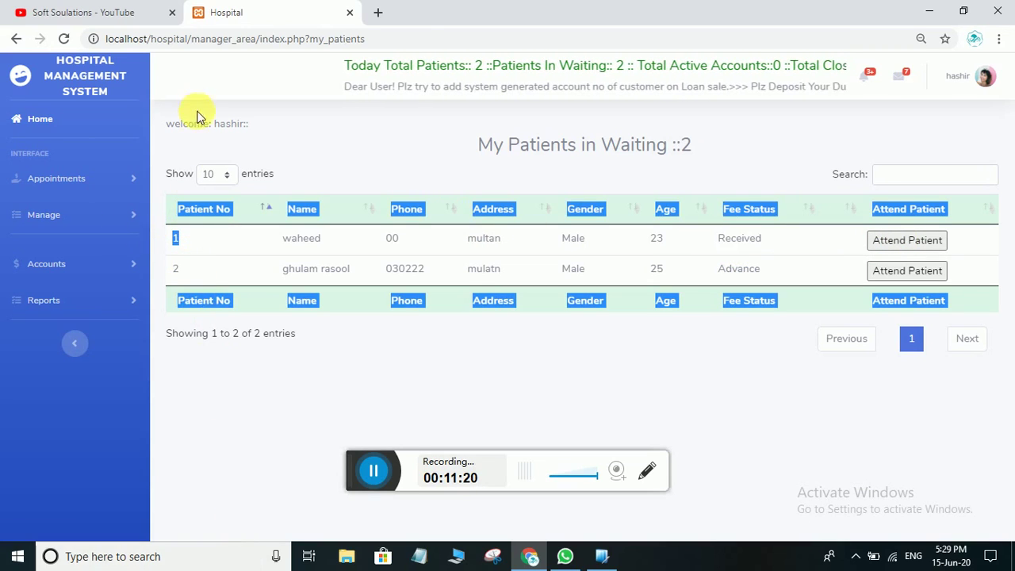
{"action": "left_click", "coordinate": [732, 339]}
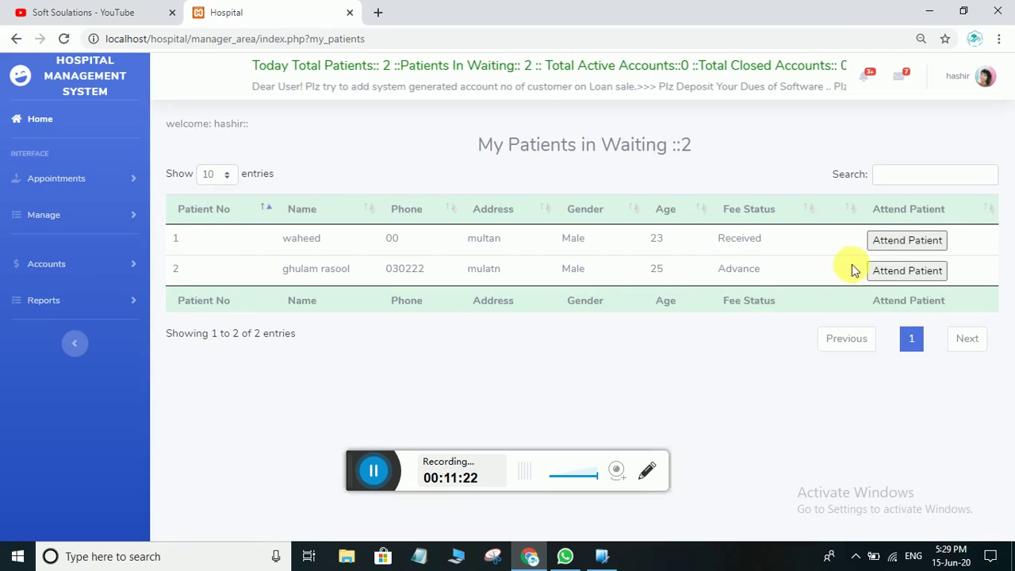
{"action": "left_click", "coordinate": [906, 239]}
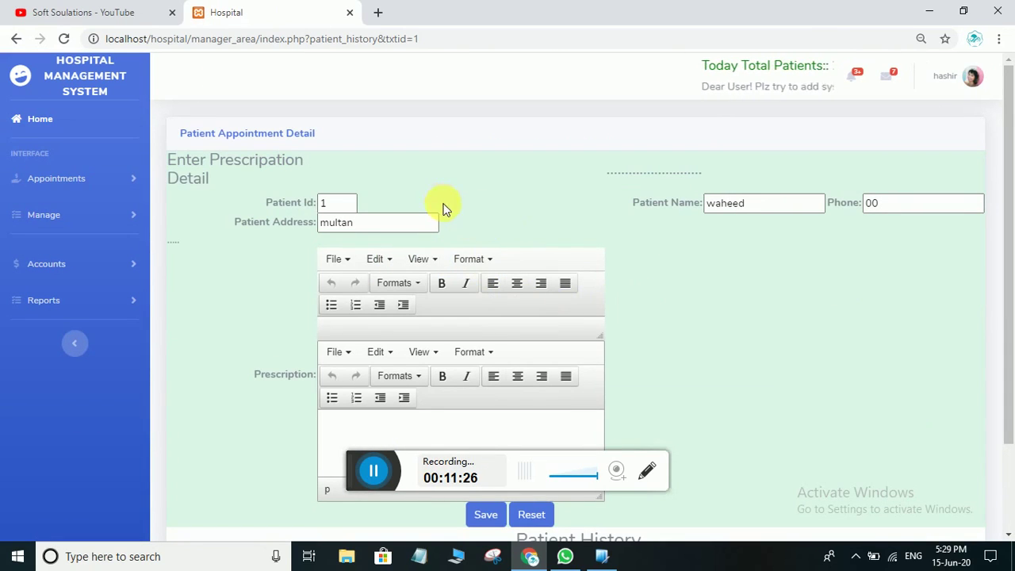
Write 'panstan 400 mg' and 'paracetamole 250 mg' on separate lines and save the prescription
{"action": "scroll", "coordinate": [463, 261], "scroll_direction": "down", "scroll_amount": 2}
{"action": "left_click", "coordinate": [373, 319]}
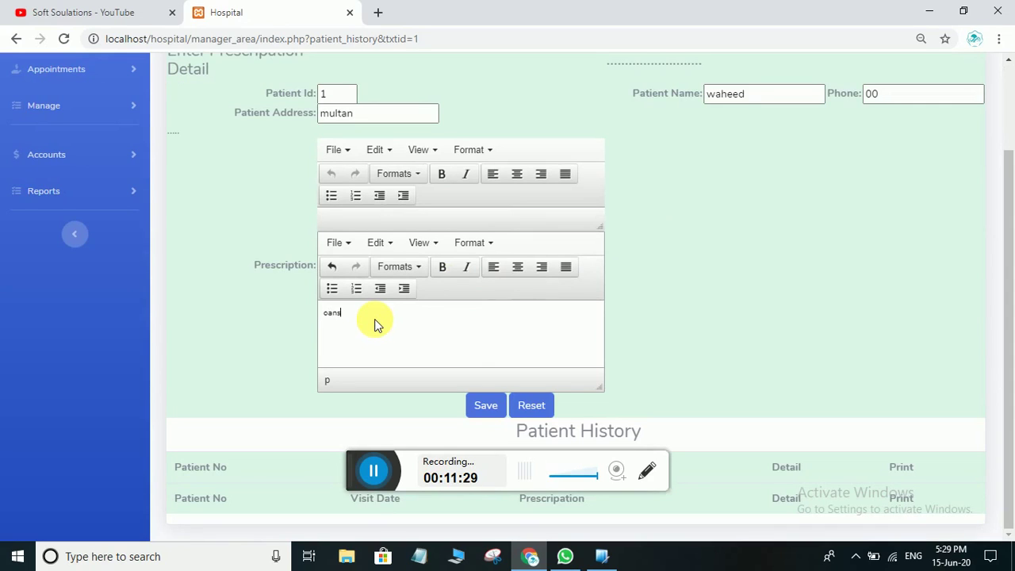
{"action": "type", "text": "oanstan"}
{"action": "key", "text": "BackSpace"}
{"action": "type", "text": "panstan"}
{"action": "type", "text": "400 mg"}
{"action": "key", "text": "Return"}
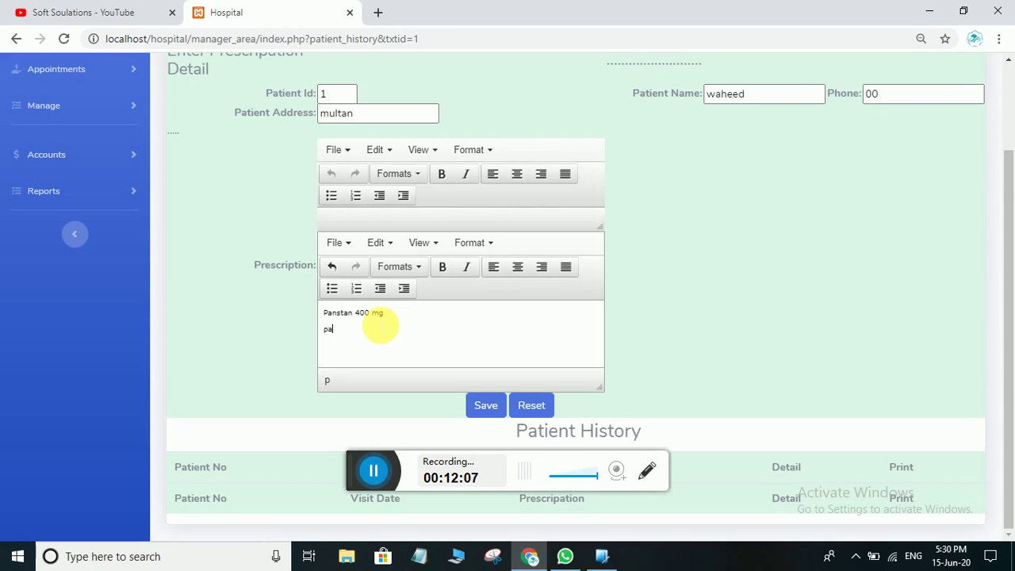
{"action": "type", "text": "racetamole"}
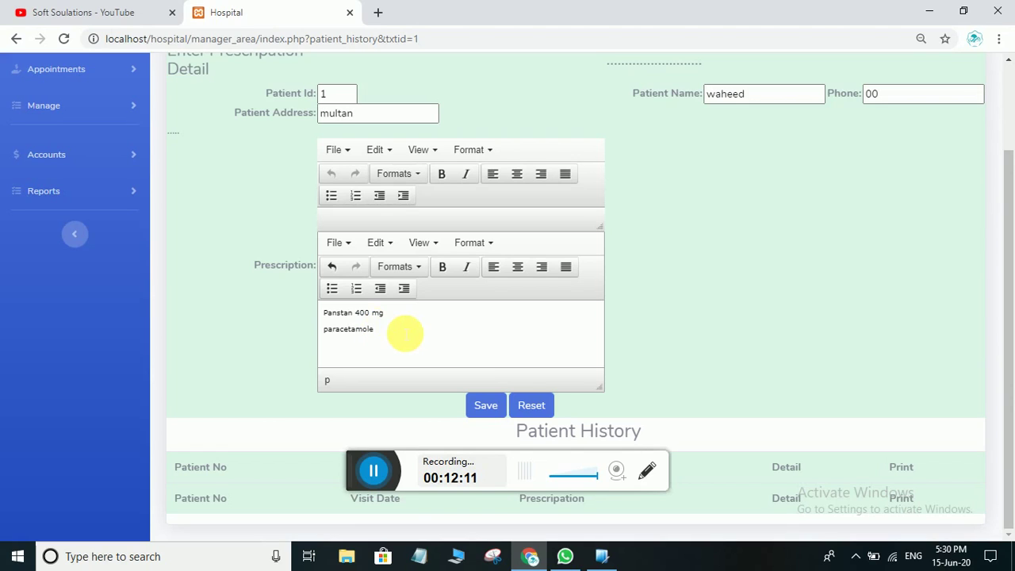
{"action": "type", "text": " 250 mg"}
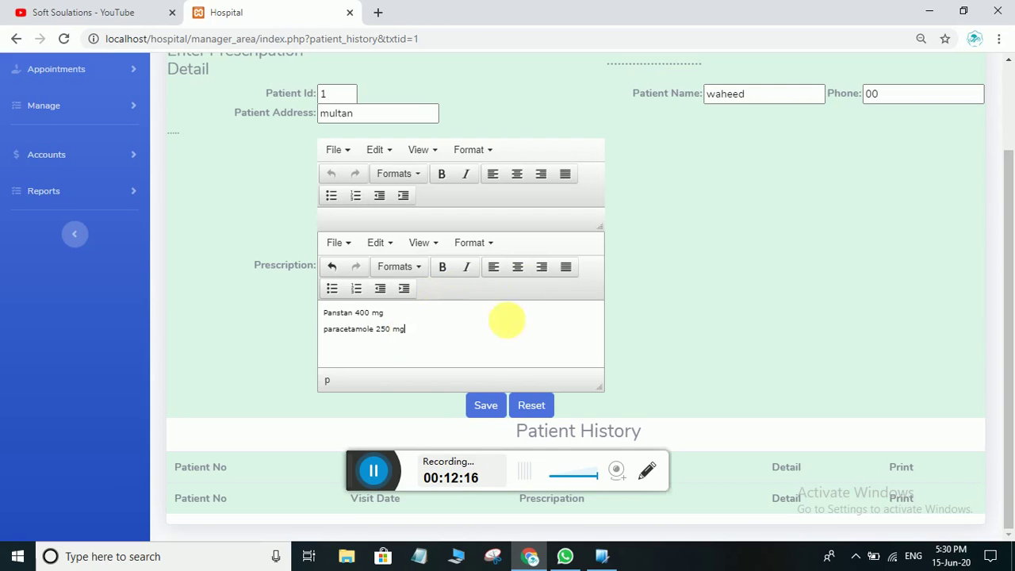
{"action": "left_click", "coordinate": [483, 403]}
{"action": "left_click", "coordinate": [648, 123]}
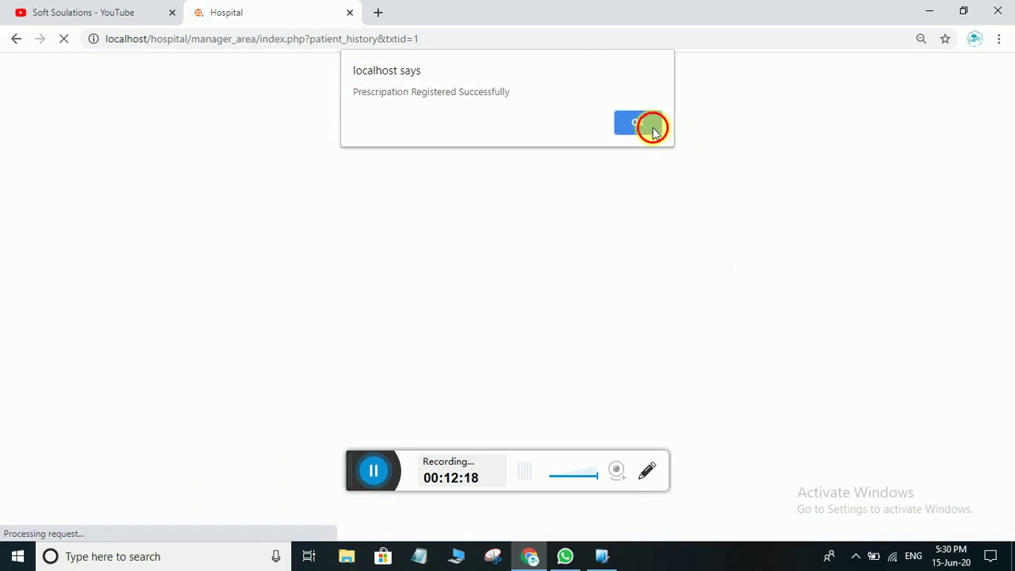
Scroll to patient 1's history table showing the 2020-06-15 Panstan 400 mg entry
{"action": "scroll", "coordinate": [499, 272], "scroll_direction": "down", "scroll_amount": 3}
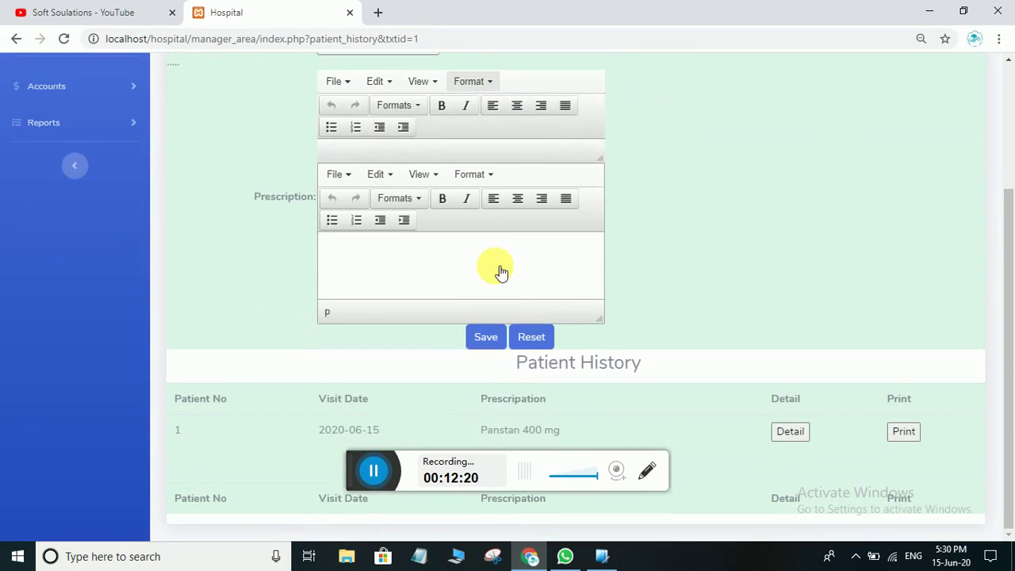
{"action": "scroll", "coordinate": [542, 383], "scroll_direction": "up", "scroll_amount": 5}
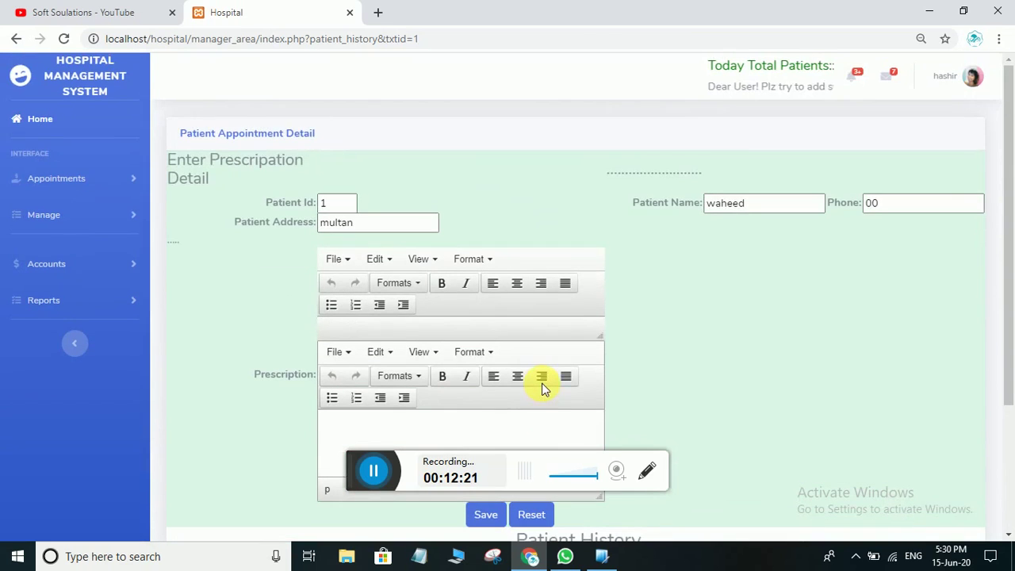
{"action": "scroll", "coordinate": [543, 385], "scroll_direction": "down", "scroll_amount": 5}
{"action": "scroll", "coordinate": [545, 388], "scroll_direction": "up", "scroll_amount": 5}
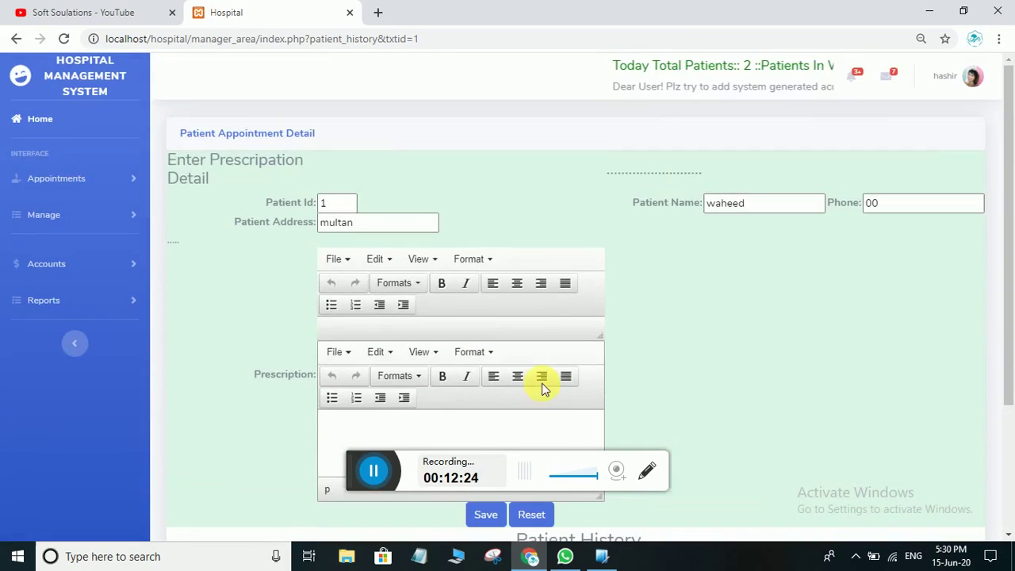
{"action": "scroll", "coordinate": [545, 388], "scroll_direction": "down", "scroll_amount": 5}
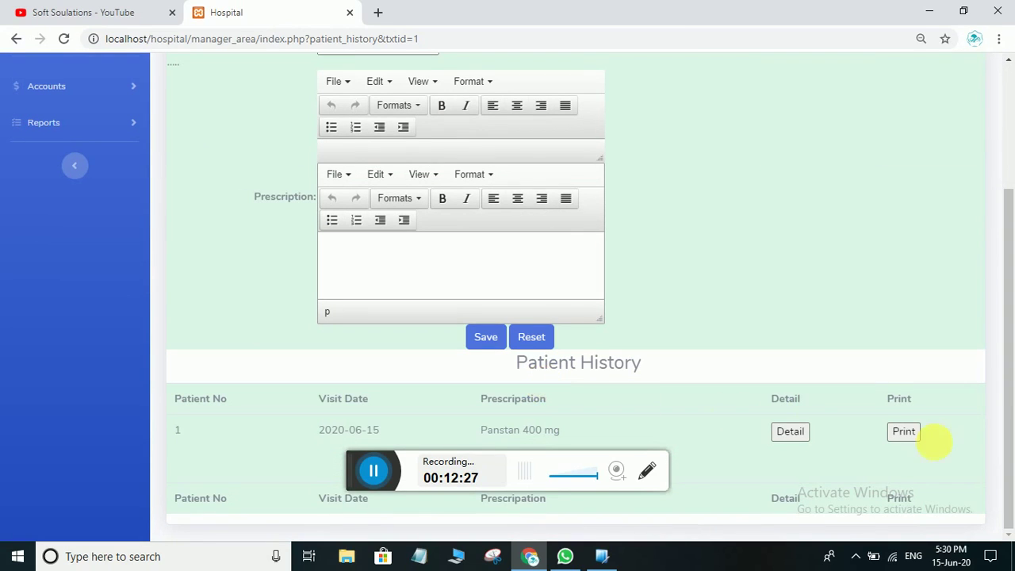
{"action": "left_click", "coordinate": [902, 432]}
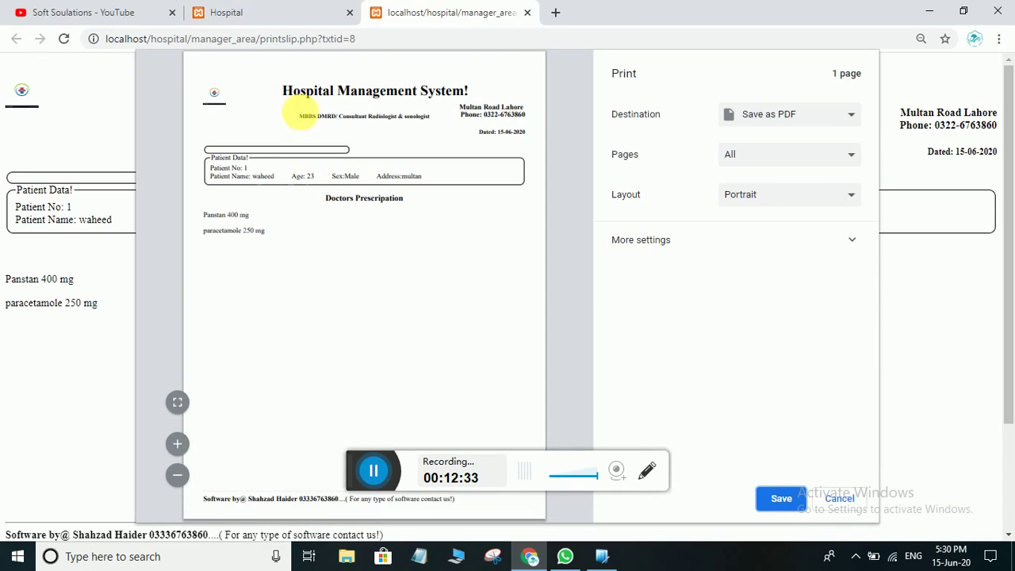
{"action": "left_click_drag", "start_coordinate": [475, 90], "coordinate": [359, 90]}
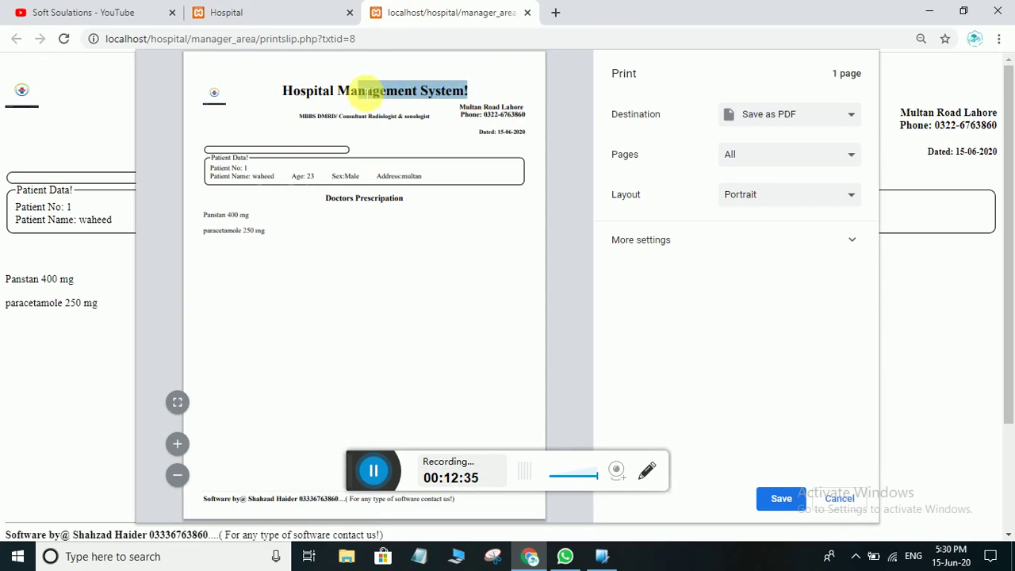
{"action": "left_click_drag", "start_coordinate": [525, 106], "coordinate": [318, 117]}
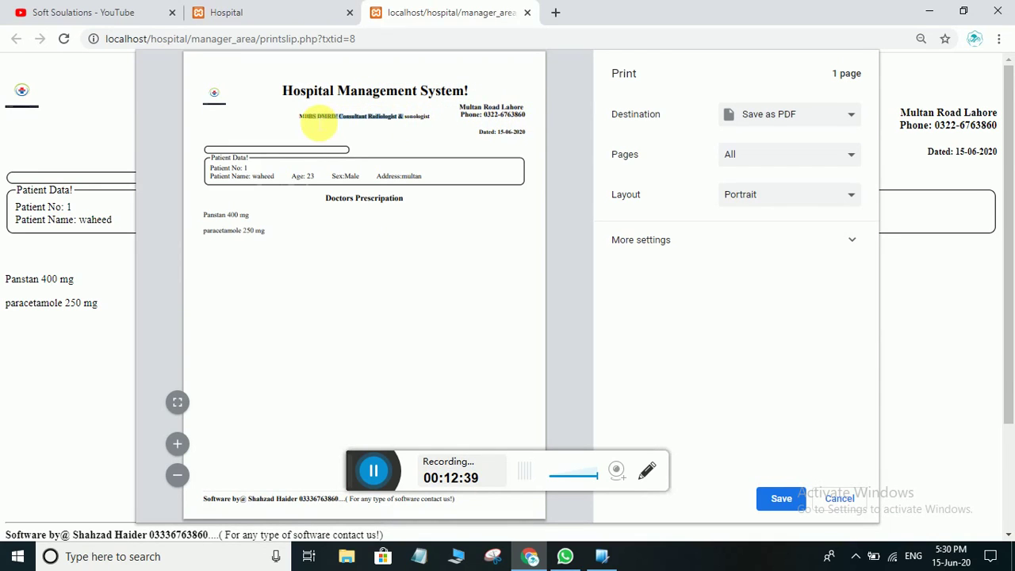
{"action": "left_click", "coordinate": [361, 136]}
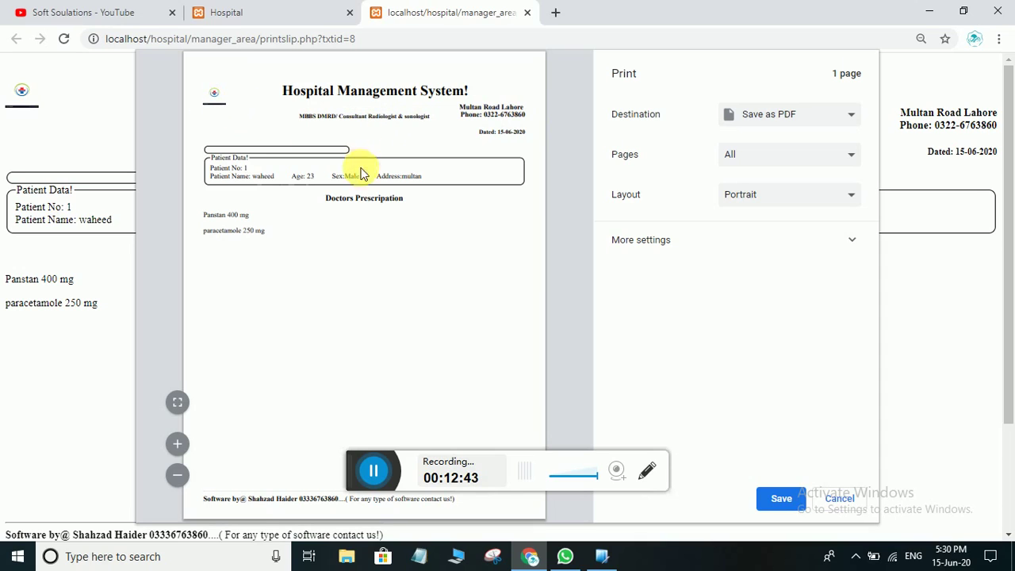
{"action": "left_click_drag", "start_coordinate": [317, 176], "coordinate": [249, 177]}
{"action": "left_click", "coordinate": [361, 248]}
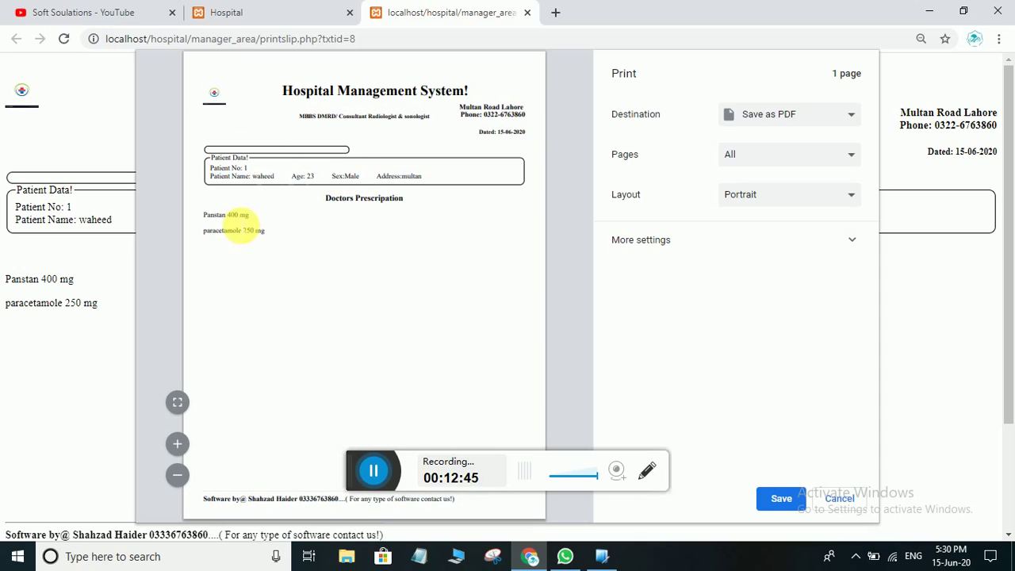
{"action": "left_click_drag", "start_coordinate": [279, 226], "coordinate": [249, 261]}
{"action": "left_click", "coordinate": [294, 238]}
{"action": "left_click_drag", "start_coordinate": [294, 238], "coordinate": [273, 283]}
{"action": "left_click", "coordinate": [272, 283]}
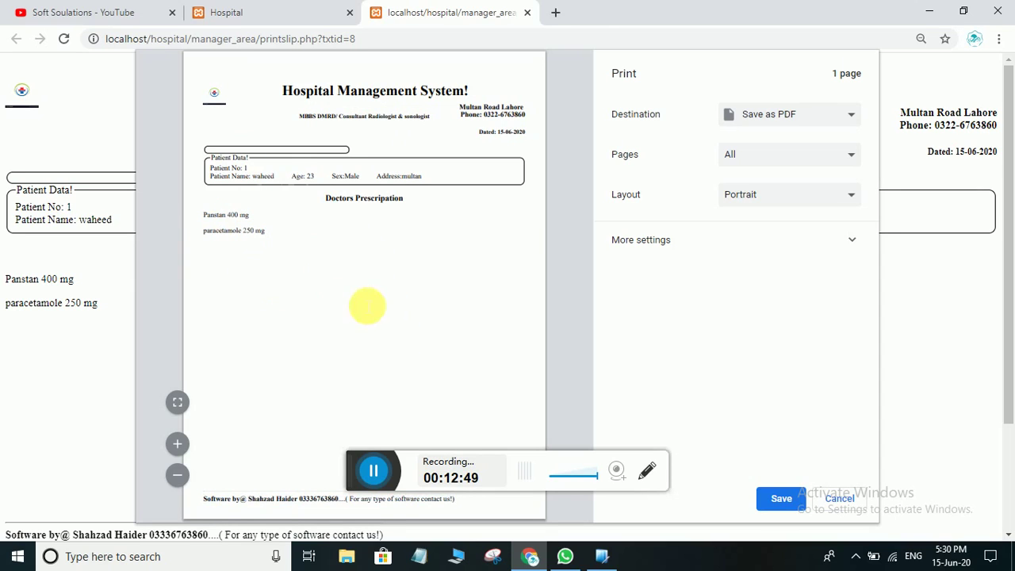
{"action": "left_click_drag", "start_coordinate": [367, 303], "coordinate": [362, 304]}
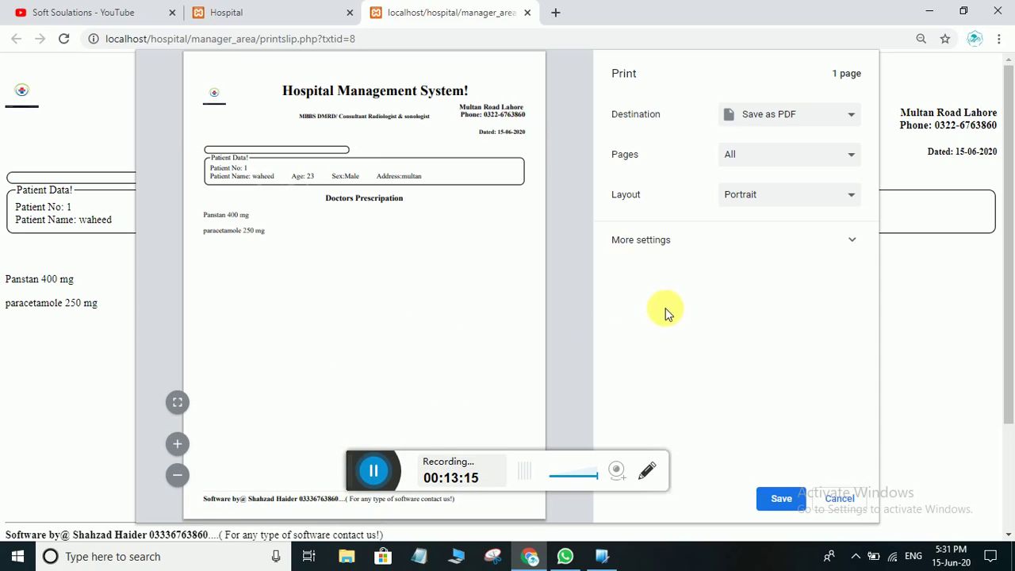
{"action": "left_click", "coordinate": [842, 499]}
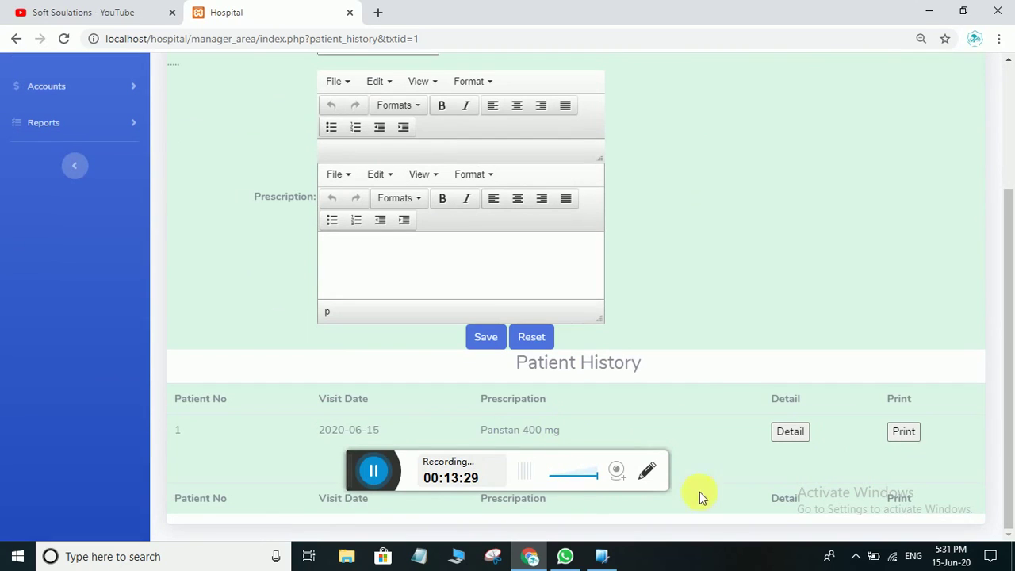
Open My Patients under Appointments to see the one patient waiting
{"action": "scroll", "coordinate": [645, 358], "scroll_direction": "up", "scroll_amount": 2}
{"action": "scroll", "coordinate": [645, 358], "scroll_direction": "down", "scroll_amount": 2}
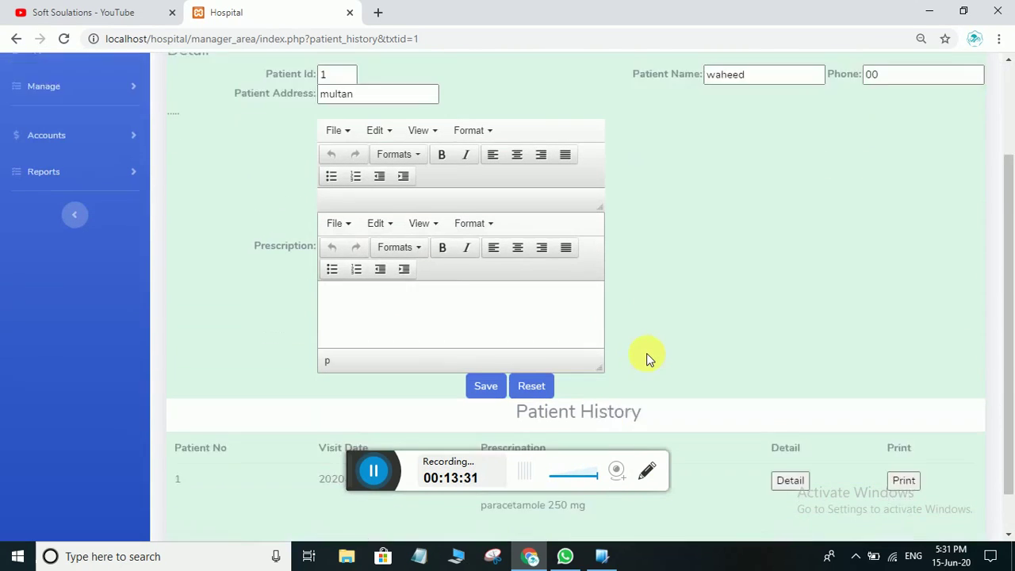
{"action": "scroll", "coordinate": [399, 414], "scroll_direction": "up", "scroll_amount": 2}
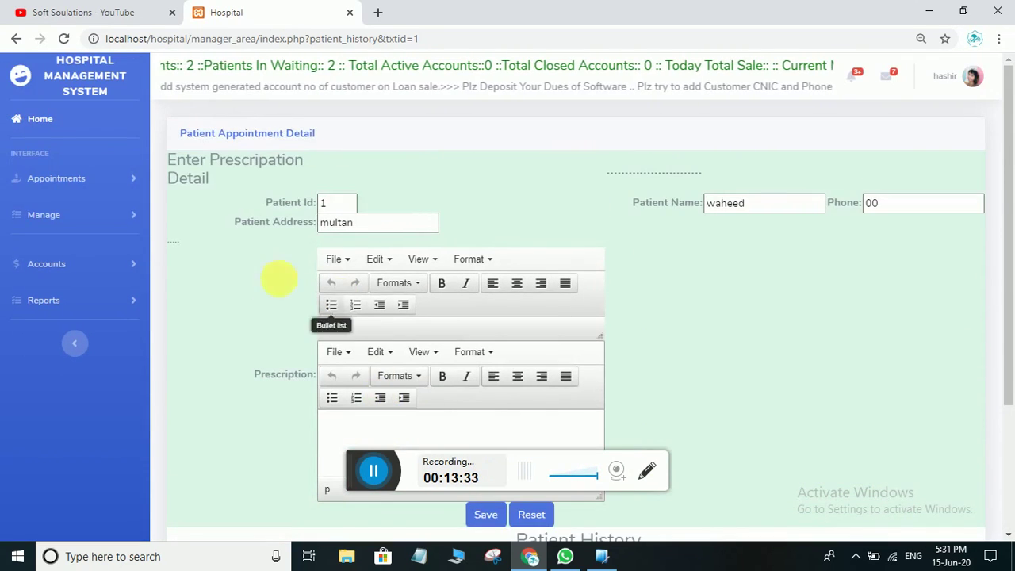
{"action": "left_click", "coordinate": [63, 180]}
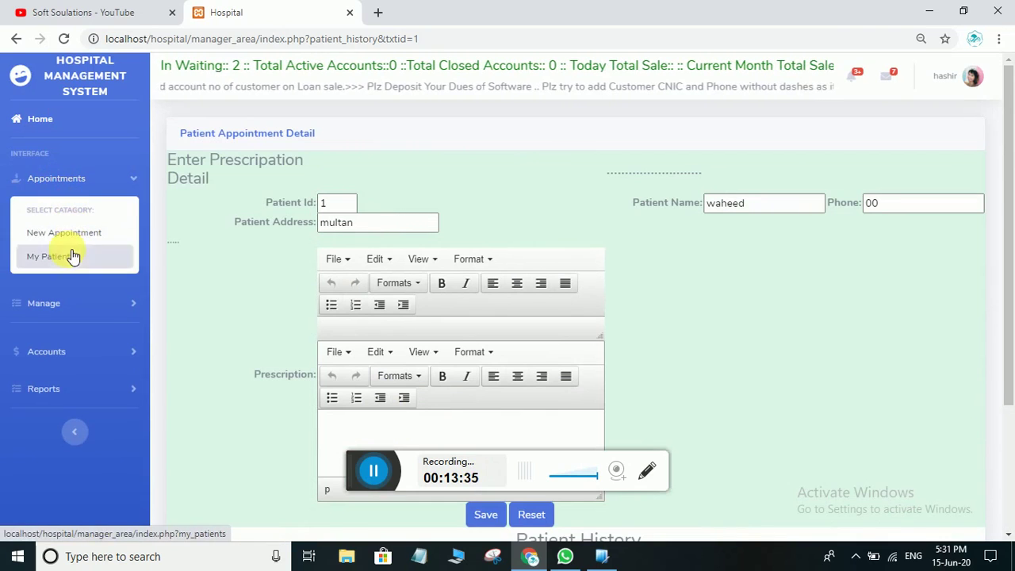
{"action": "left_click", "coordinate": [72, 256]}
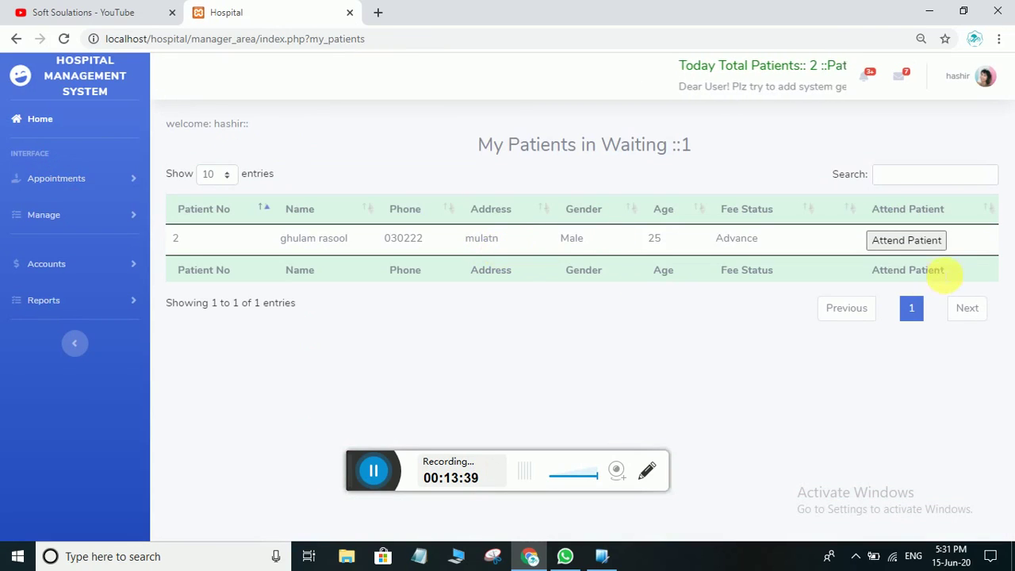
Attend patient 2, write Pansatn 500 Mg 1+1 and Cough Syrup 1+1+1, and save
{"action": "left_click", "coordinate": [882, 237]}
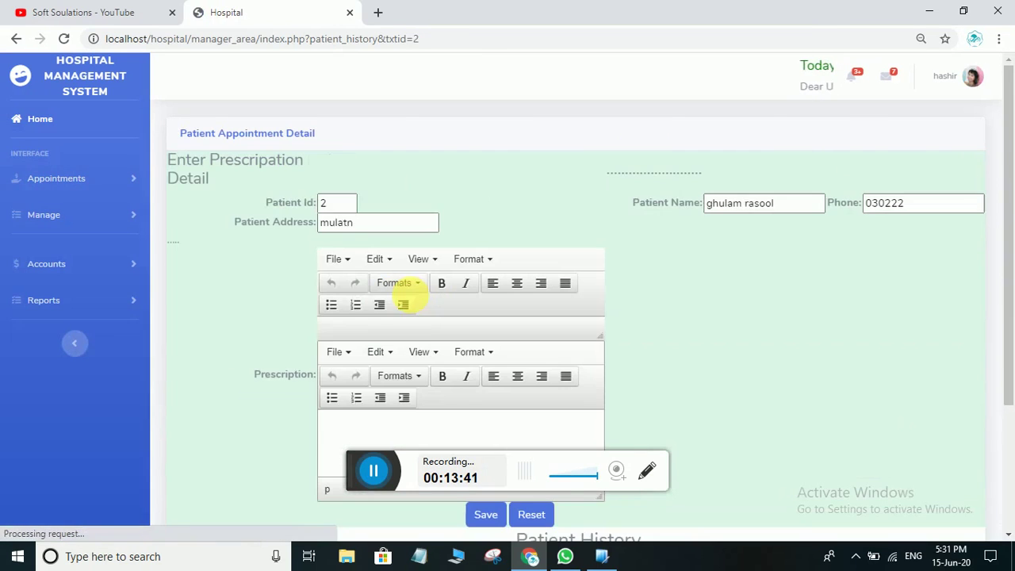
{"action": "scroll", "coordinate": [414, 305], "scroll_direction": "down", "scroll_amount": 2}
{"action": "left_click", "coordinate": [351, 282]}
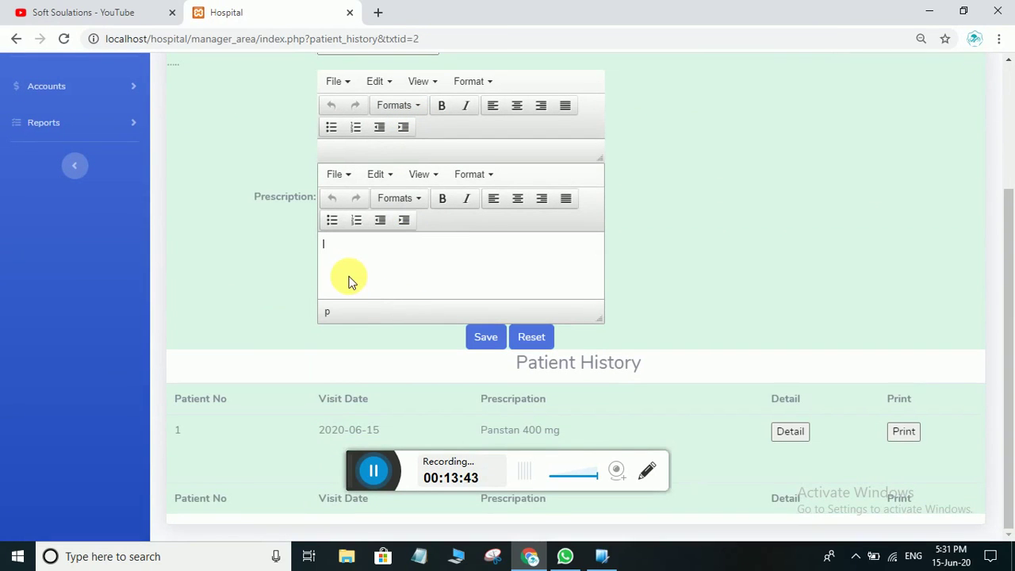
{"action": "type", "text": "P"}
{"action": "type", "text": "ansatn"}
{"action": "type", "text": " 1"}
{"action": "type", "text": "5"}
{"action": "type", "text": "00 Mg"}
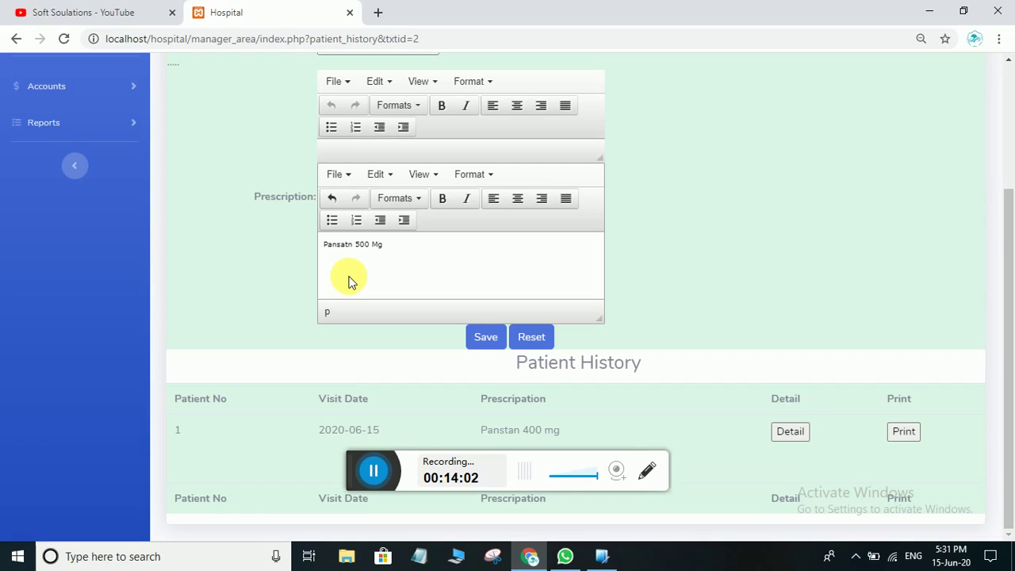
{"action": "type", "text": "ugh"}
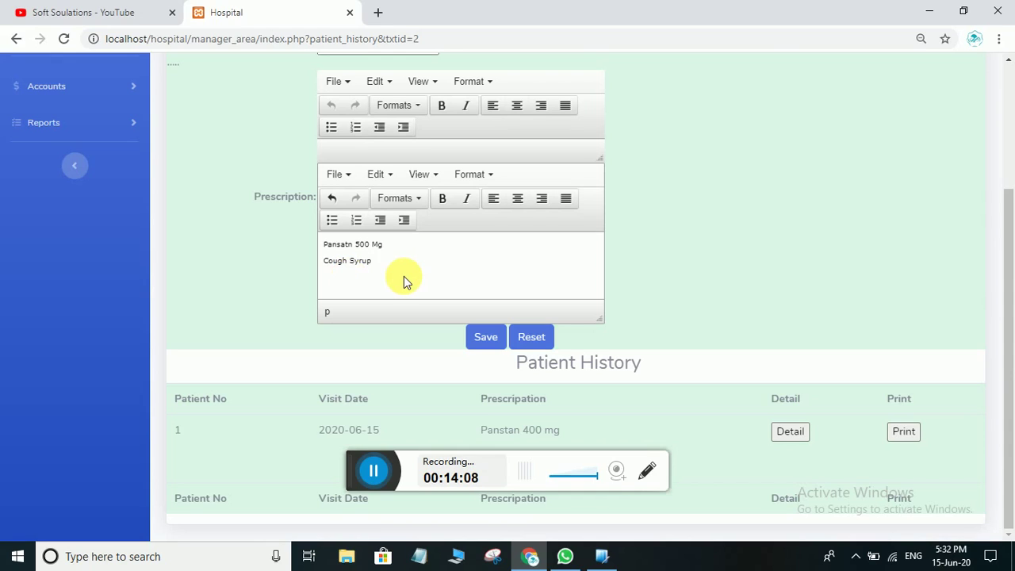
{"action": "type", "text": "Syrup 1+1+1"}
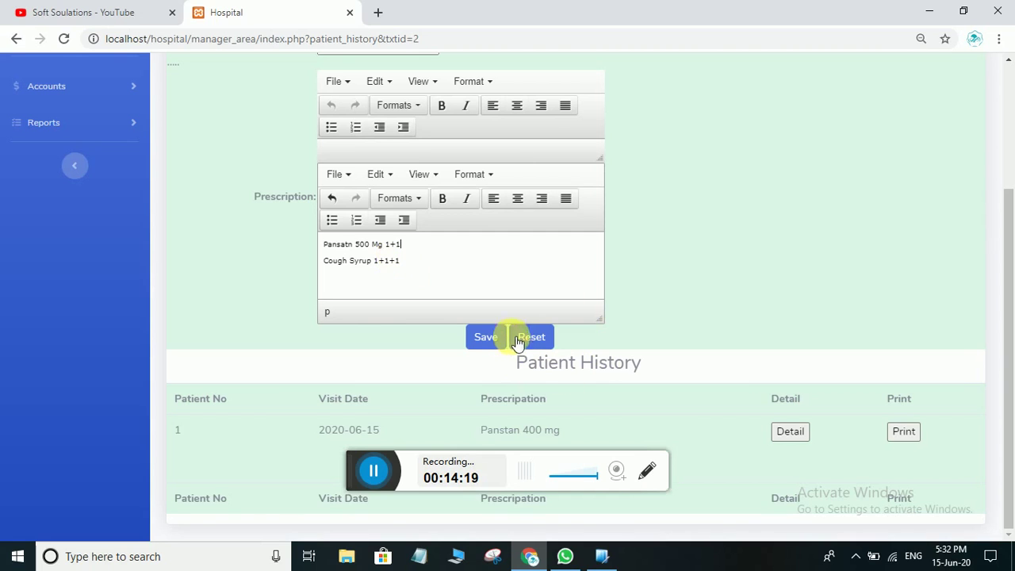
{"action": "left_click", "coordinate": [486, 337]}
Dismiss the saved alert and open the print slip from patient 2's history row
{"action": "left_click", "coordinate": [625, 132]}
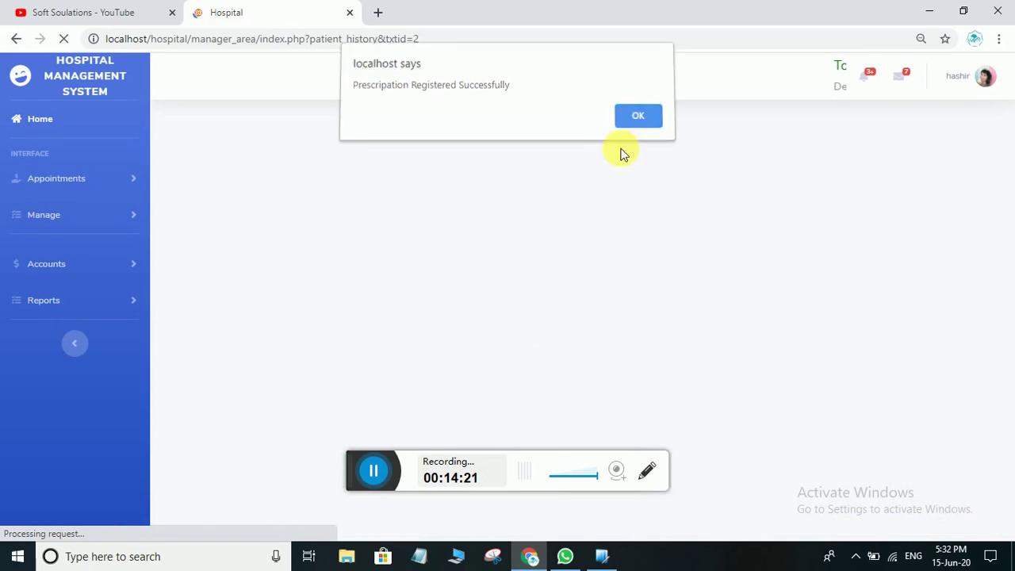
{"action": "scroll", "coordinate": [626, 317], "scroll_direction": "down", "scroll_amount": 3}
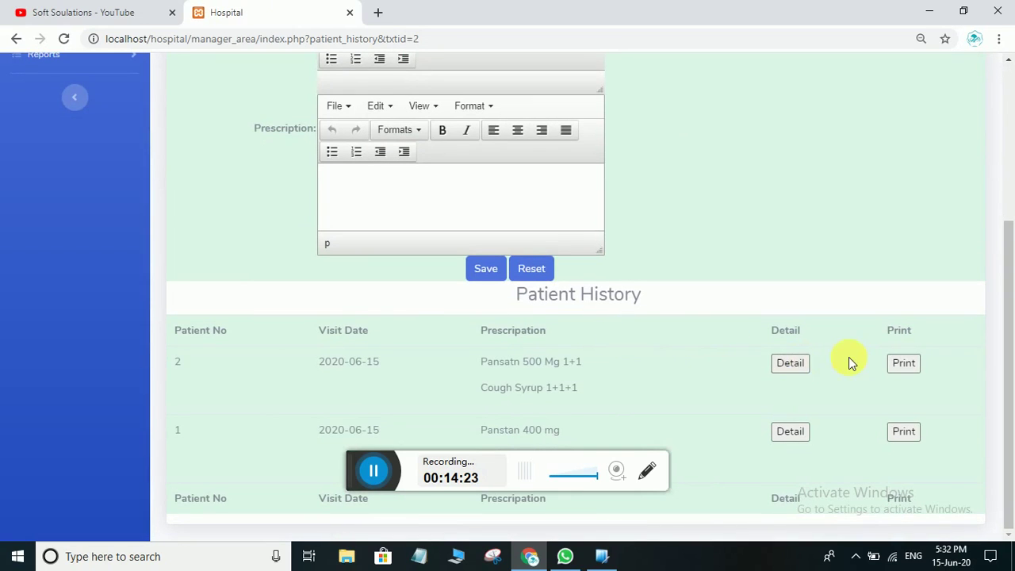
{"action": "scroll", "coordinate": [761, 374], "scroll_direction": "up", "scroll_amount": 2}
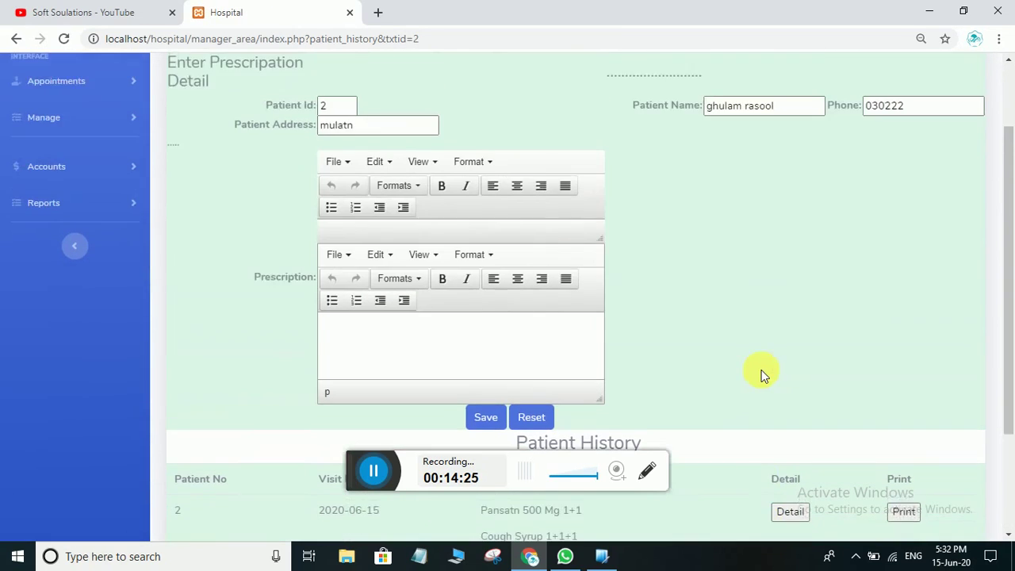
{"action": "scroll", "coordinate": [761, 374], "scroll_direction": "down", "scroll_amount": 2}
{"action": "scroll", "coordinate": [761, 374], "scroll_direction": "up", "scroll_amount": 1}
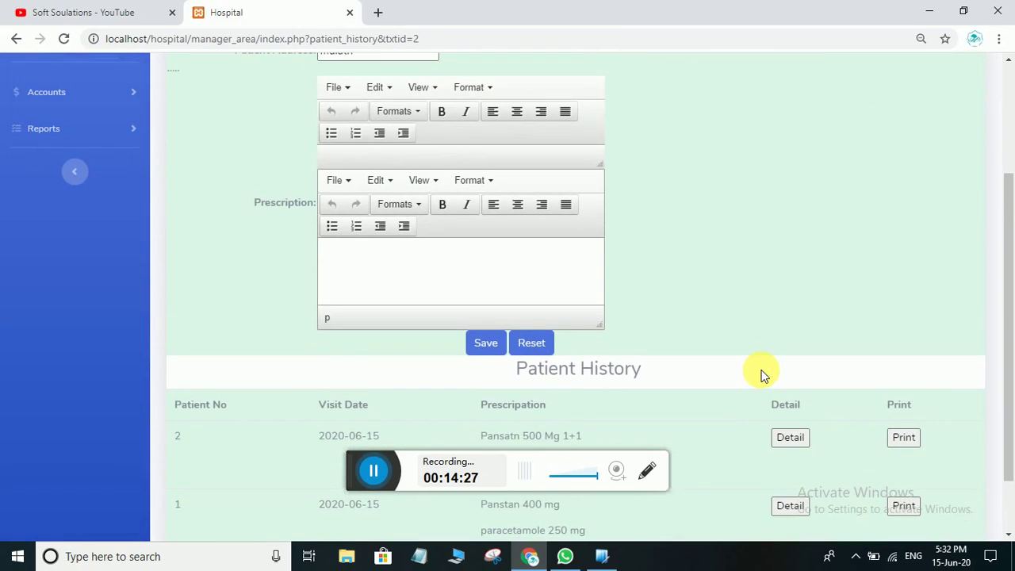
{"action": "scroll", "coordinate": [761, 374], "scroll_direction": "down", "scroll_amount": 1}
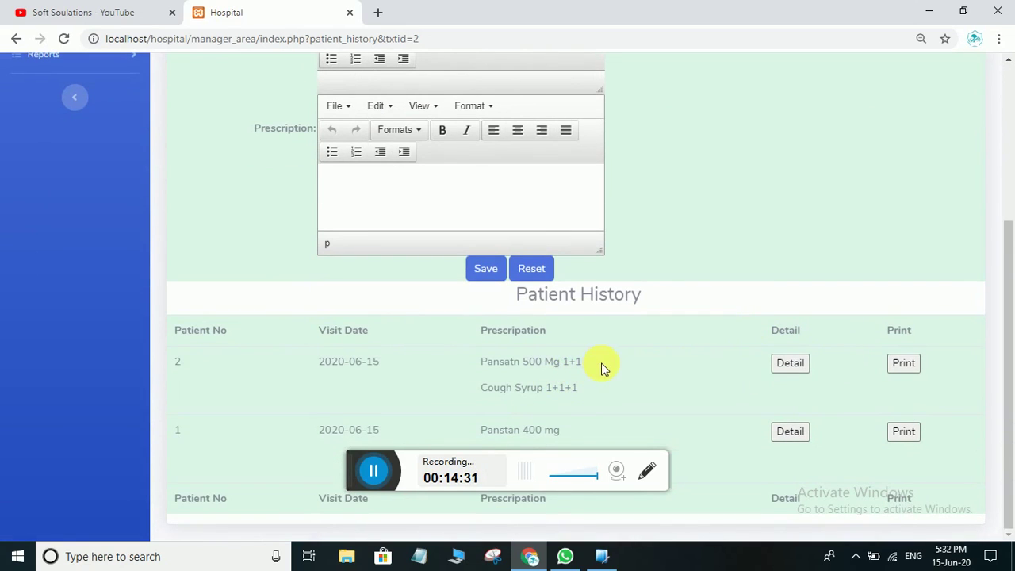
{"action": "left_click", "coordinate": [905, 363]}
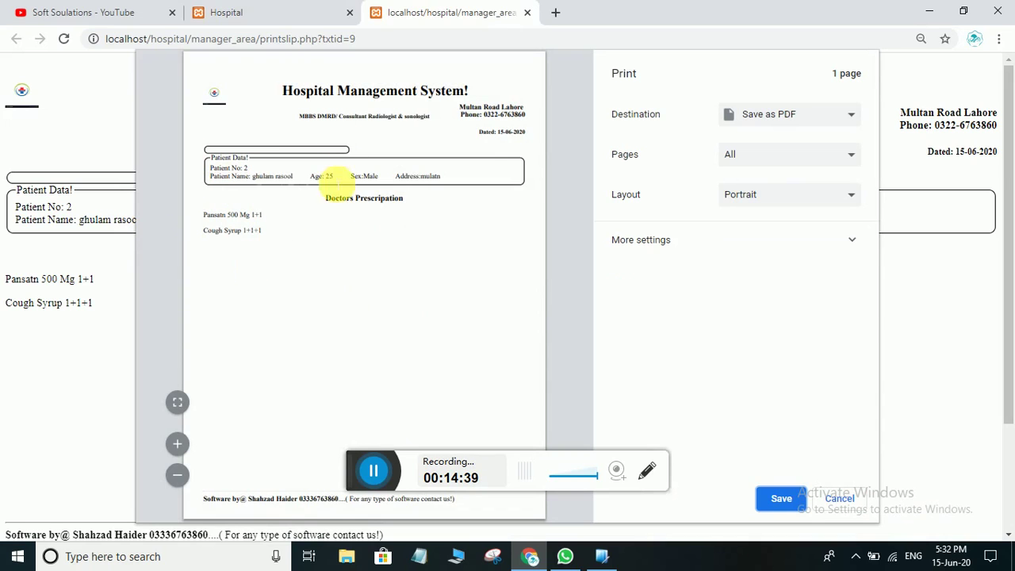
Cancel the slip's print preview and return to the top of patient 2's page
{"action": "left_click", "coordinate": [842, 500]}
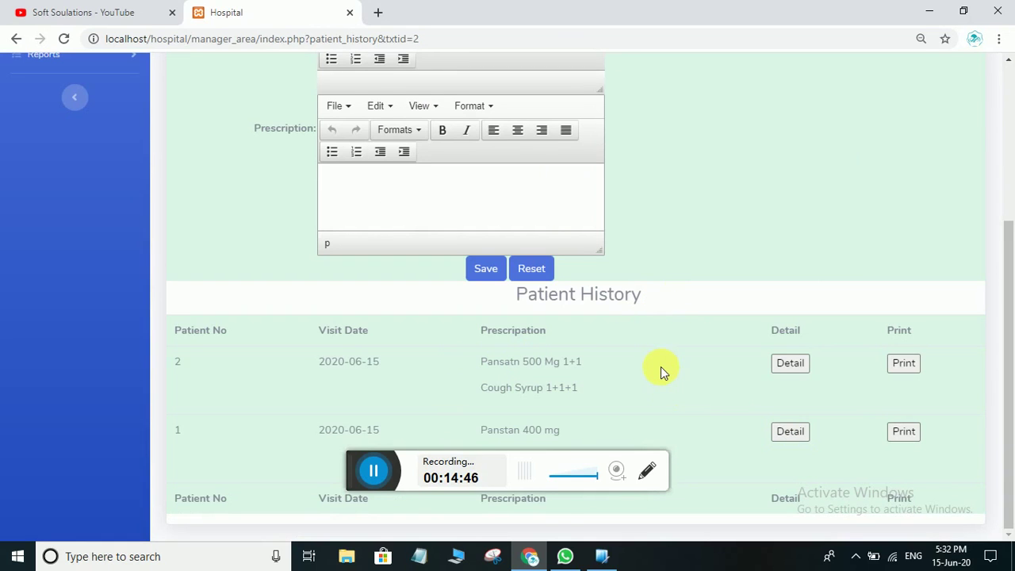
{"action": "scroll", "coordinate": [660, 367], "scroll_direction": "up", "scroll_amount": 3}
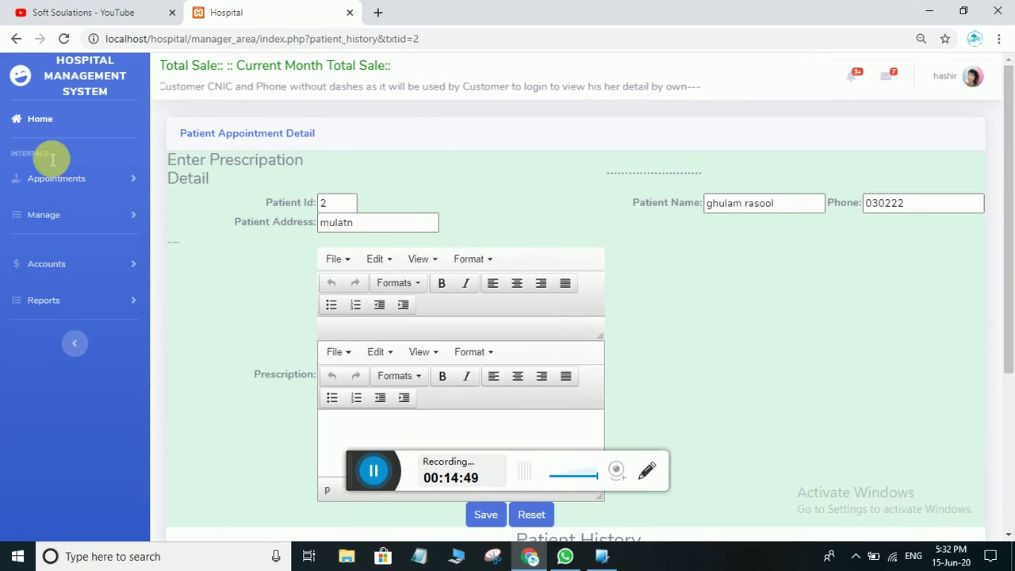
Return Home, reopen My Patients and highlight the 0 waiting count
{"action": "left_click", "coordinate": [50, 119]}
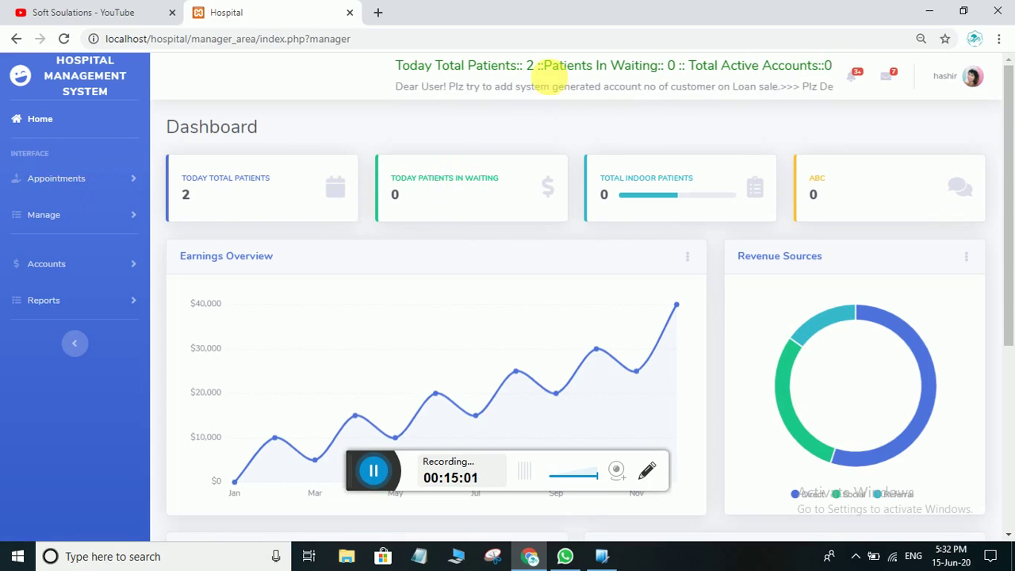
{"action": "left_click", "coordinate": [48, 180]}
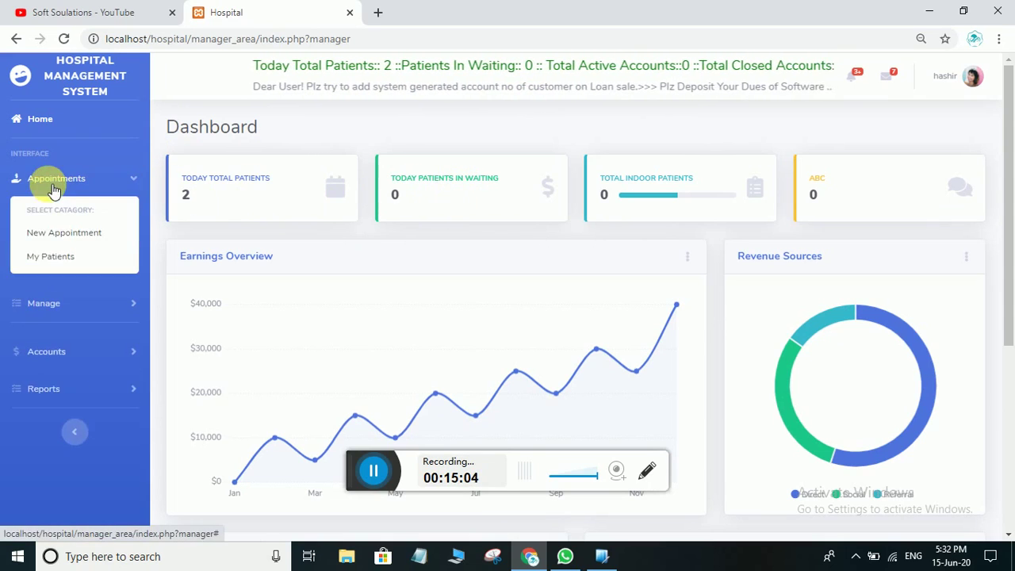
{"action": "left_click", "coordinate": [51, 261]}
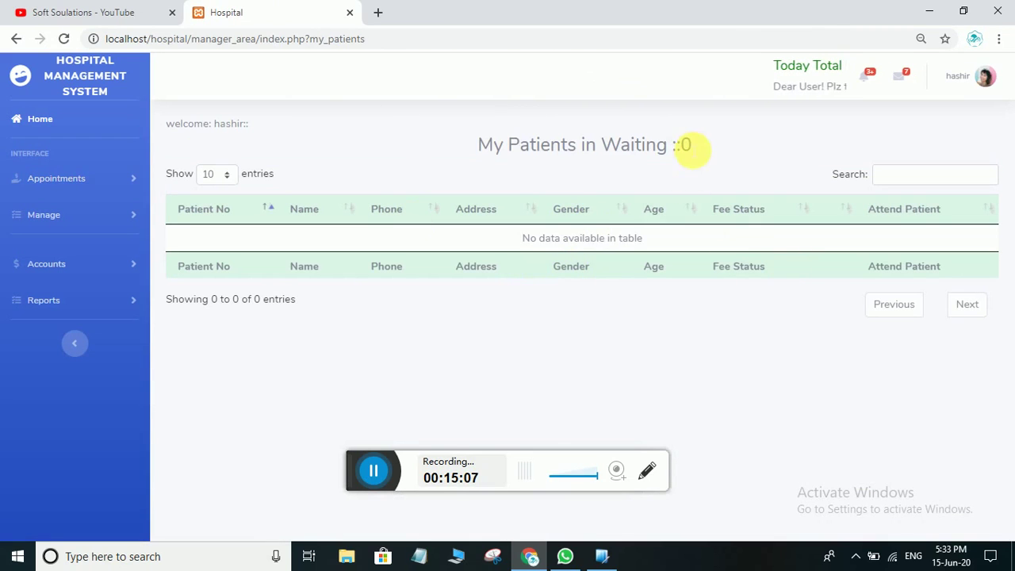
{"action": "left_click_drag", "start_coordinate": [697, 146], "coordinate": [462, 148]}
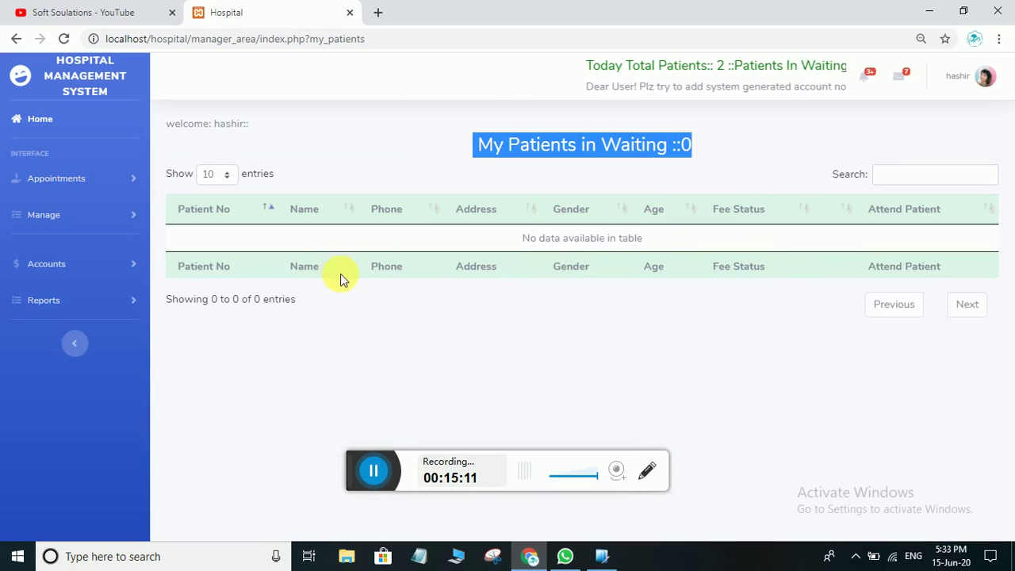
Load the 15-Jun-2020 Income History, highlighting the recording user and the 2000 total sale
{"action": "left_click", "coordinate": [35, 270]}
{"action": "left_click", "coordinate": [61, 315]}
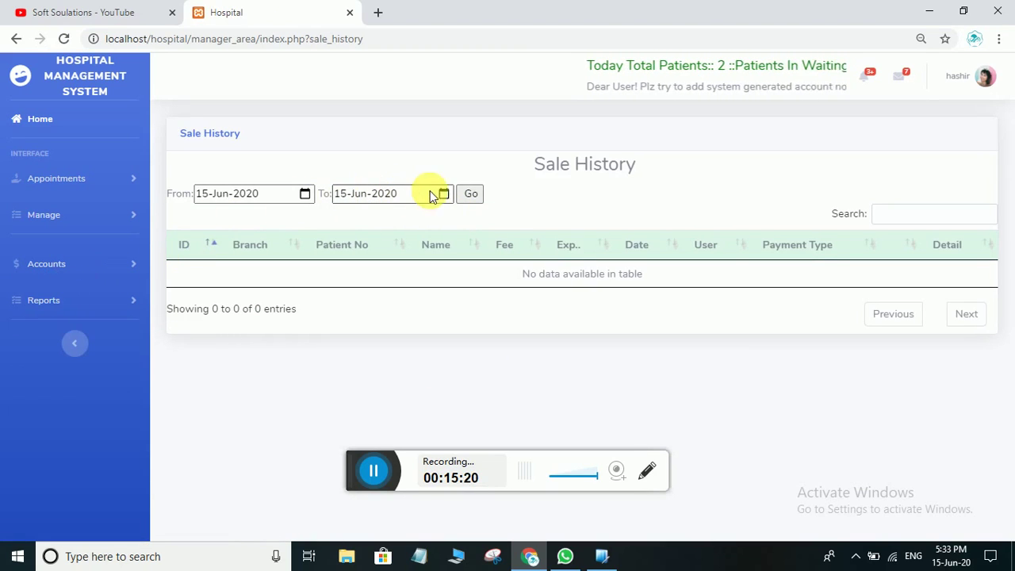
{"action": "left_click", "coordinate": [467, 197]}
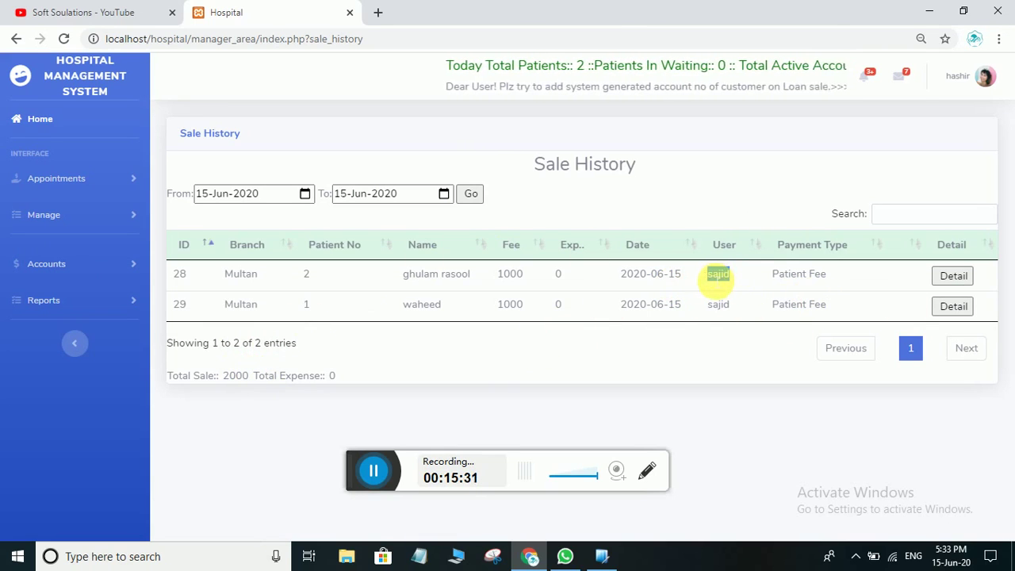
{"action": "double_click", "coordinate": [718, 305]}
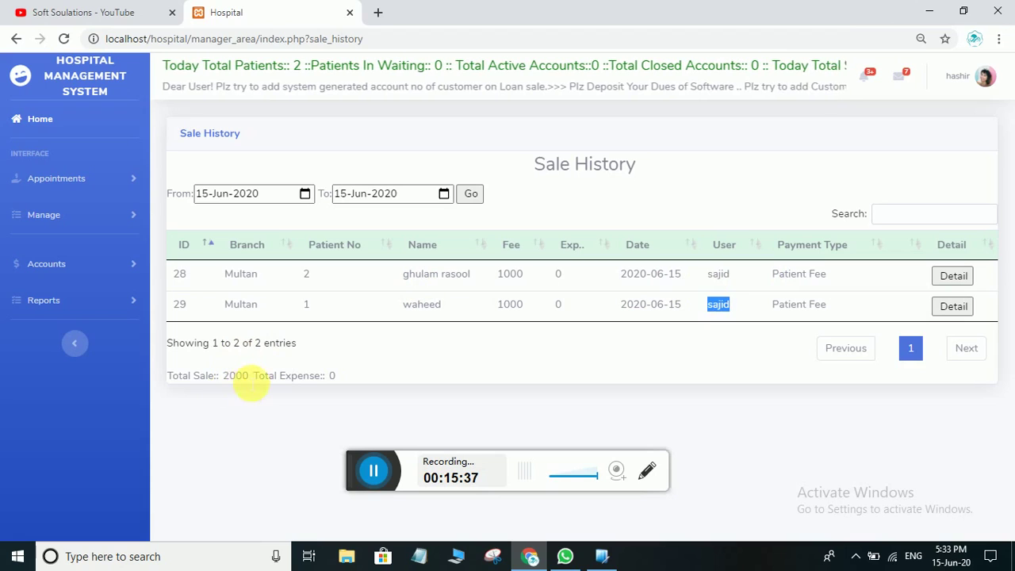
{"action": "left_click_drag", "start_coordinate": [242, 376], "coordinate": [223, 376]}
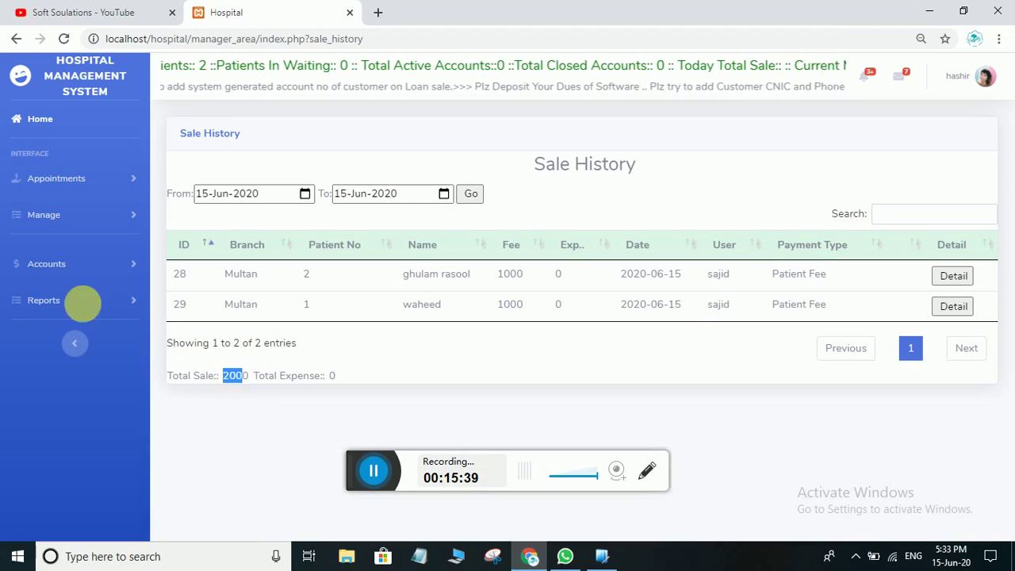
{"action": "left_click", "coordinate": [65, 214]}
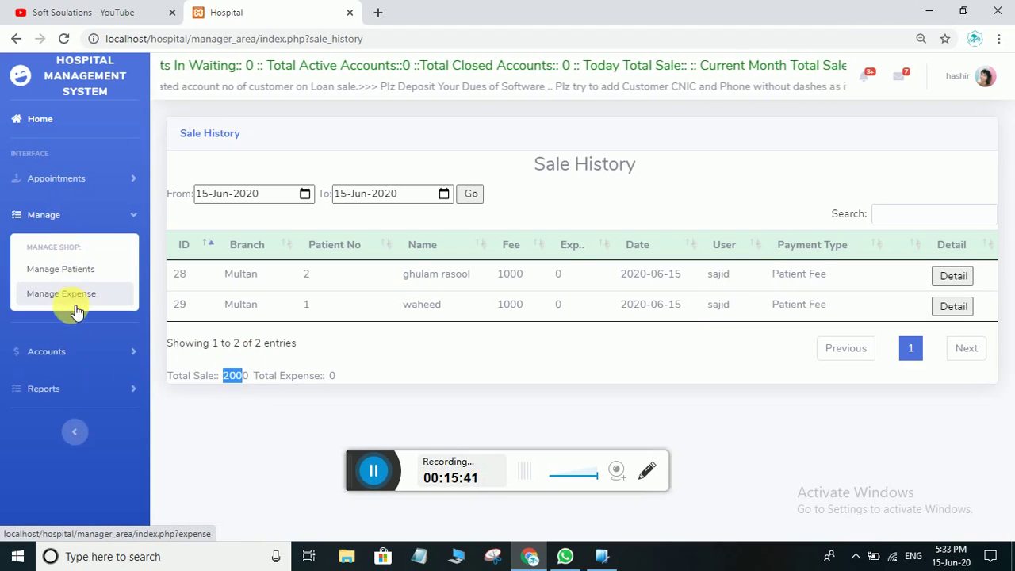
Open Manage Expense and assign the expense to the first doctor in the list
{"action": "left_click", "coordinate": [69, 295]}
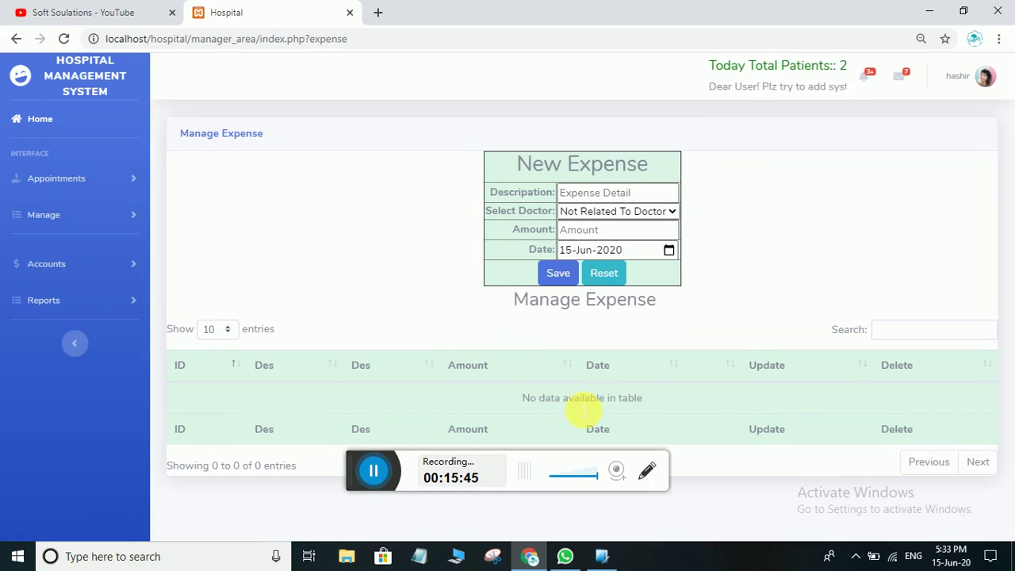
{"action": "left_click", "coordinate": [625, 213]}
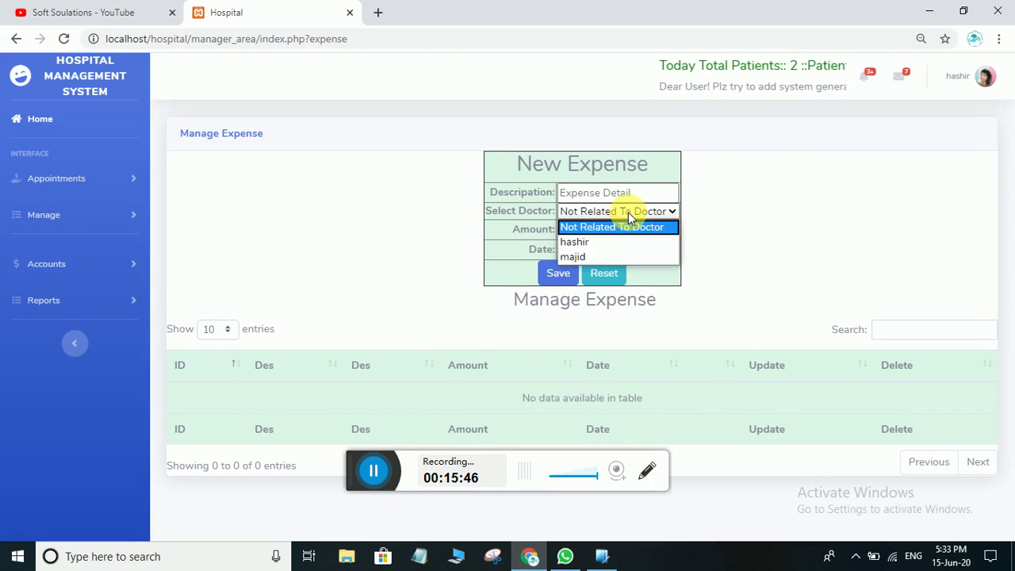
{"action": "left_click", "coordinate": [585, 243]}
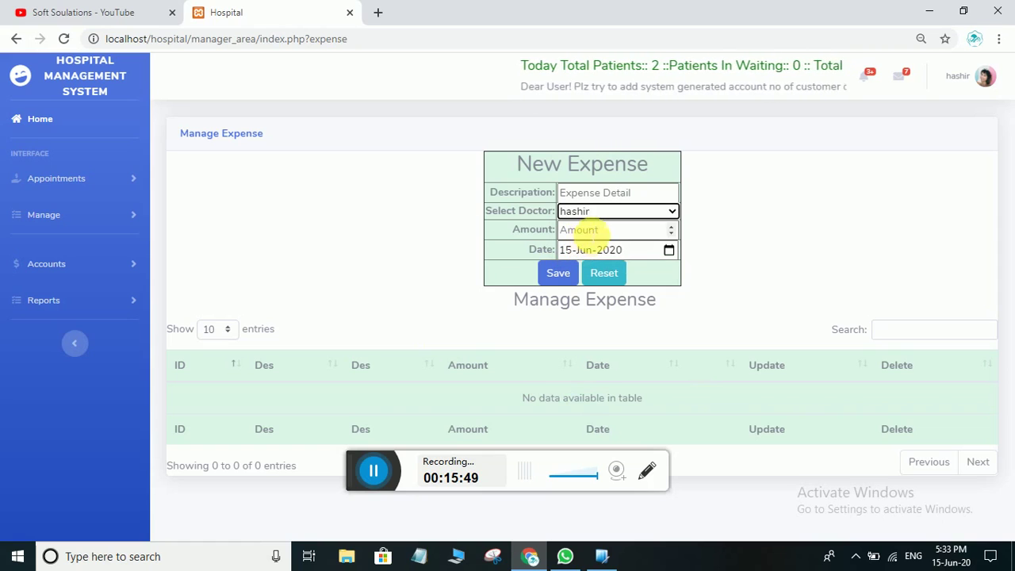
{"action": "left_click", "coordinate": [593, 210]}
{"action": "left_click", "coordinate": [593, 241]}
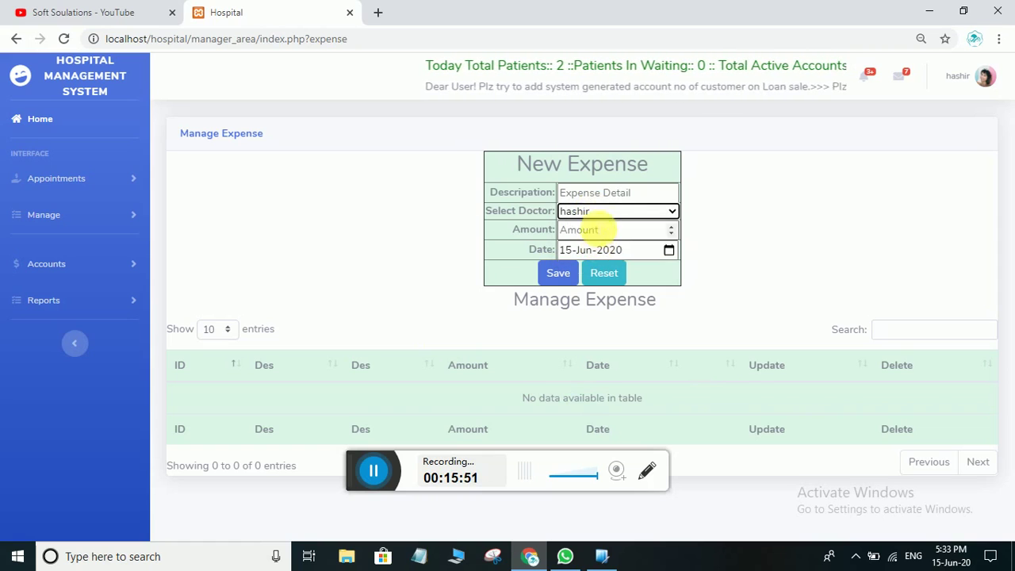
{"action": "left_click", "coordinate": [645, 197]}
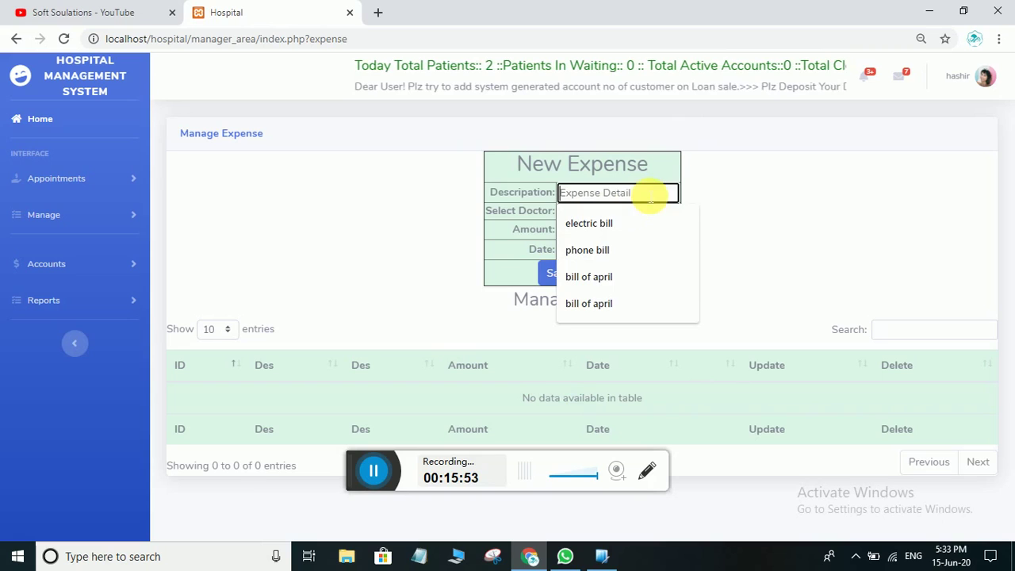
{"action": "left_click", "coordinate": [728, 193]}
{"action": "left_click", "coordinate": [618, 198]}
{"action": "left_click", "coordinate": [753, 195]}
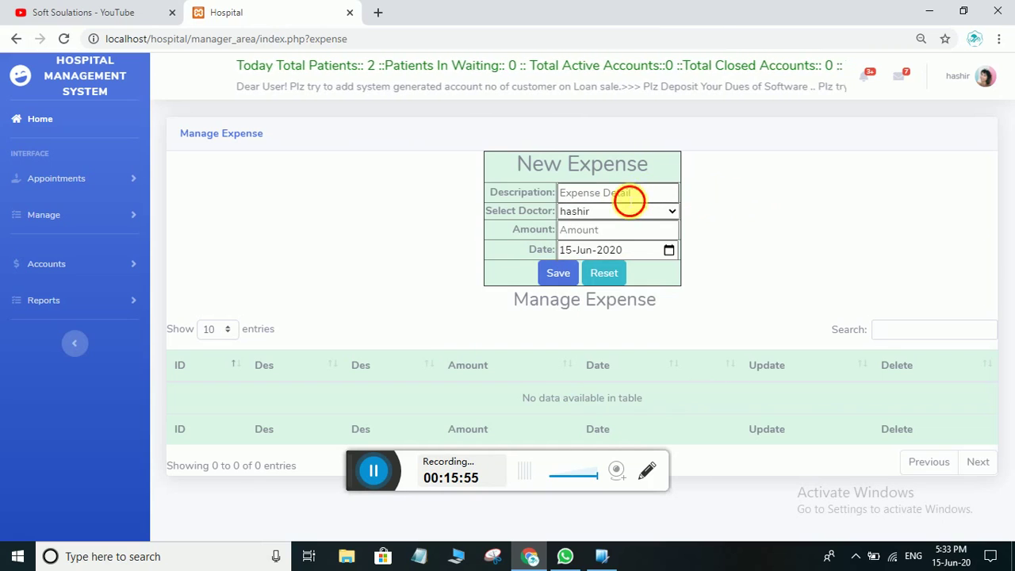
{"action": "left_click", "coordinate": [630, 199]}
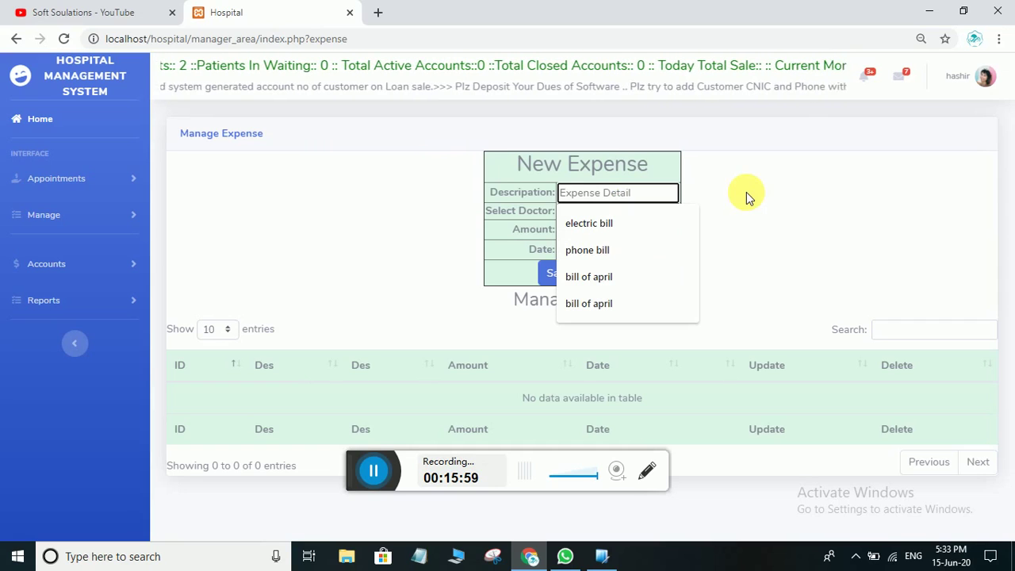
{"action": "left_click", "coordinate": [851, 221]}
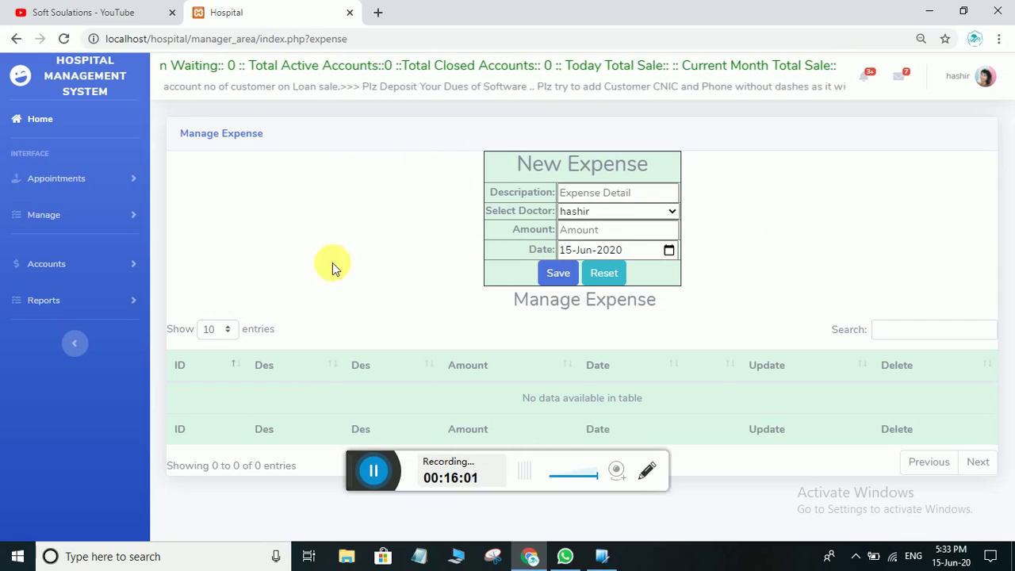
{"action": "left_click", "coordinate": [611, 199]}
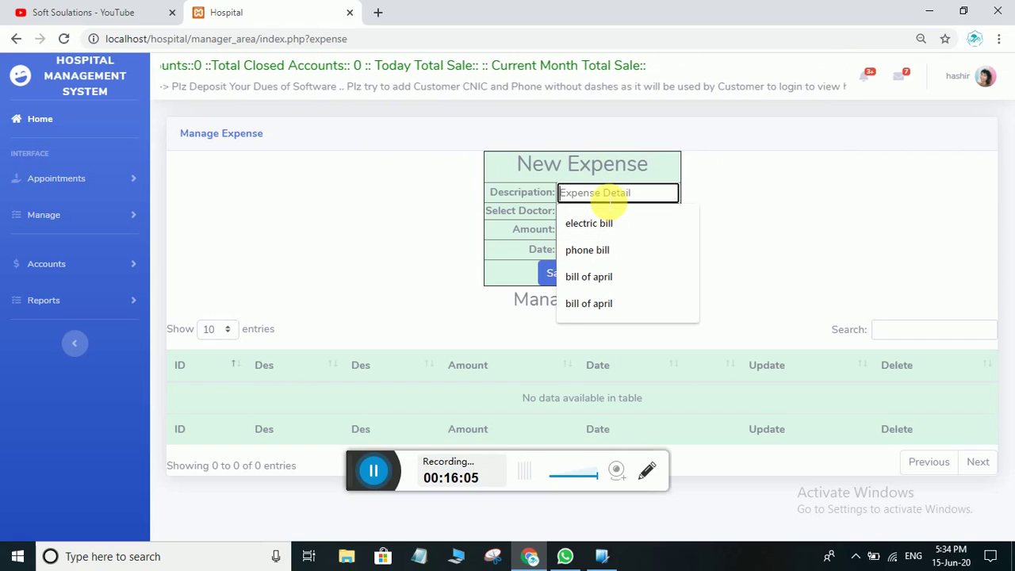
Describe the expense as 'tea dinner', keep the current doctor, and save it
{"action": "type", "text": "tea dinner"}
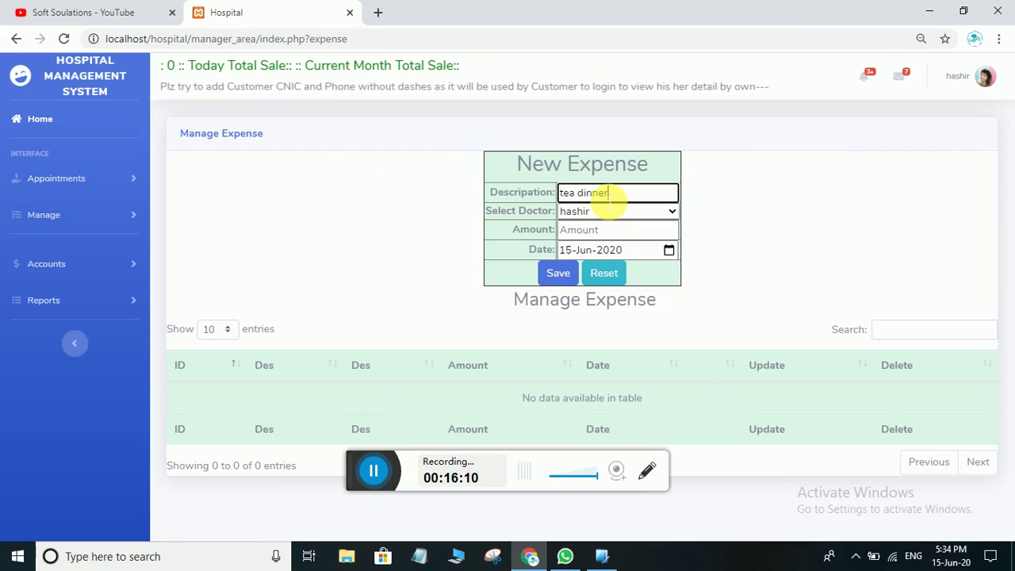
{"action": "left_click", "coordinate": [616, 210]}
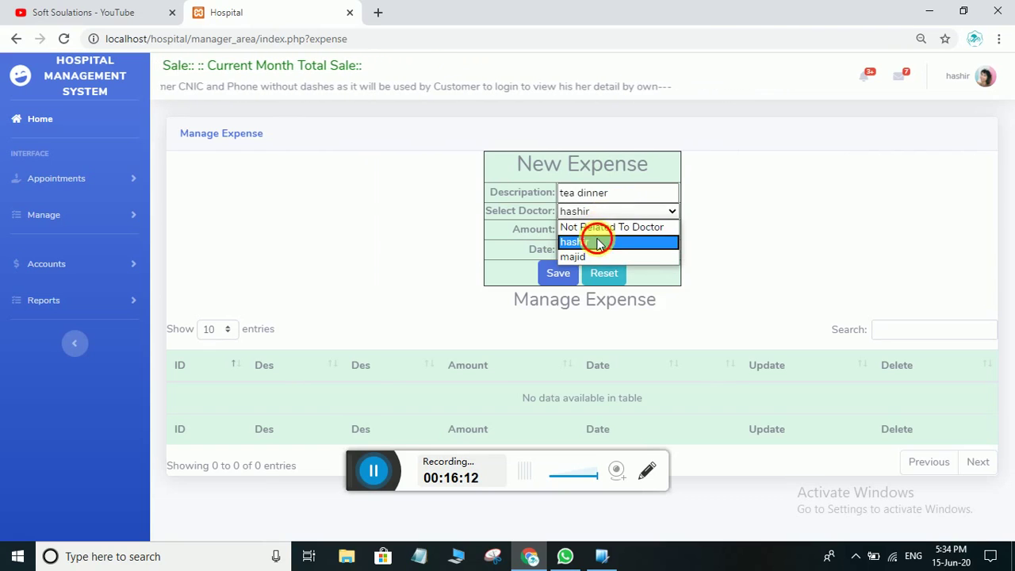
{"action": "left_click", "coordinate": [597, 237]}
{"action": "left_click", "coordinate": [602, 234]}
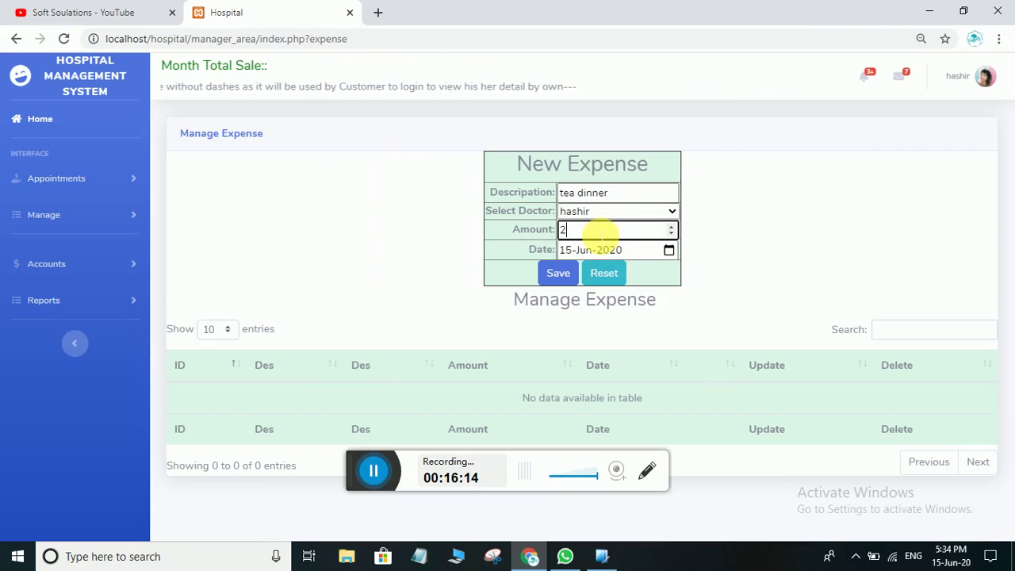
{"action": "left_click", "coordinate": [564, 273]}
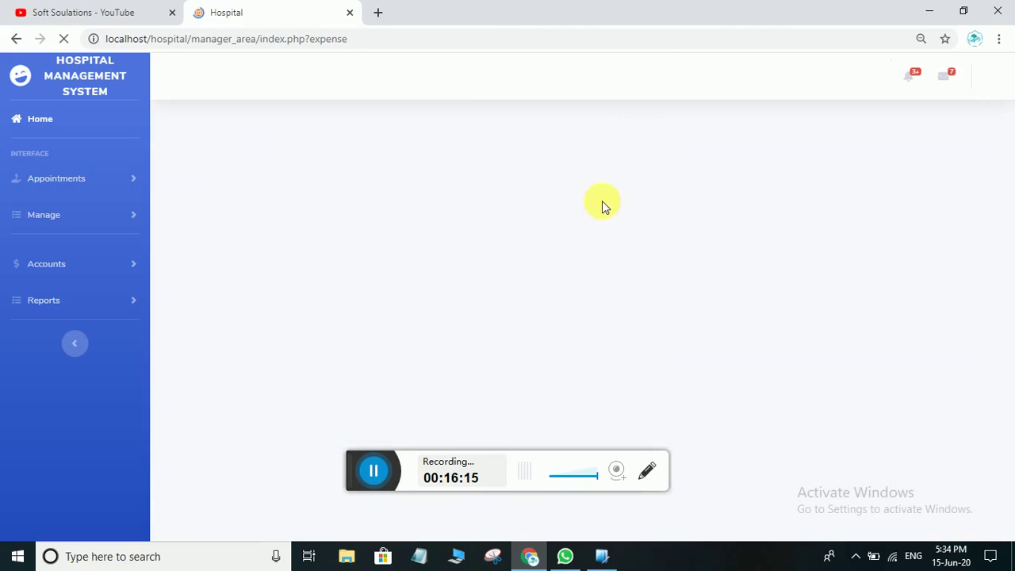
Acknowledge the expense alert and reload Income History showing tea dinner 200 against 2000 sales
{"action": "left_click", "coordinate": [639, 125]}
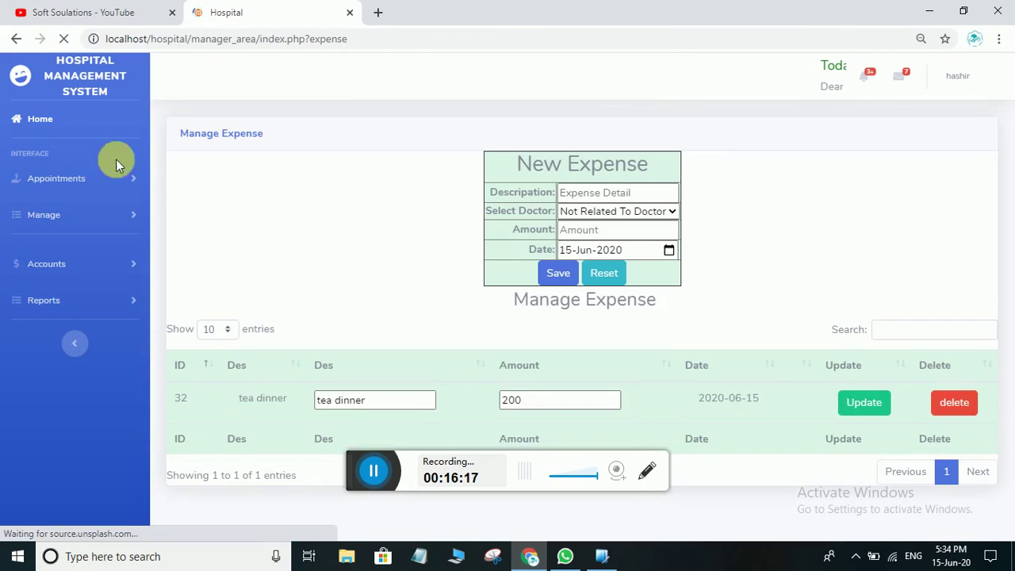
{"action": "left_click", "coordinate": [47, 265]}
{"action": "left_click", "coordinate": [68, 319]}
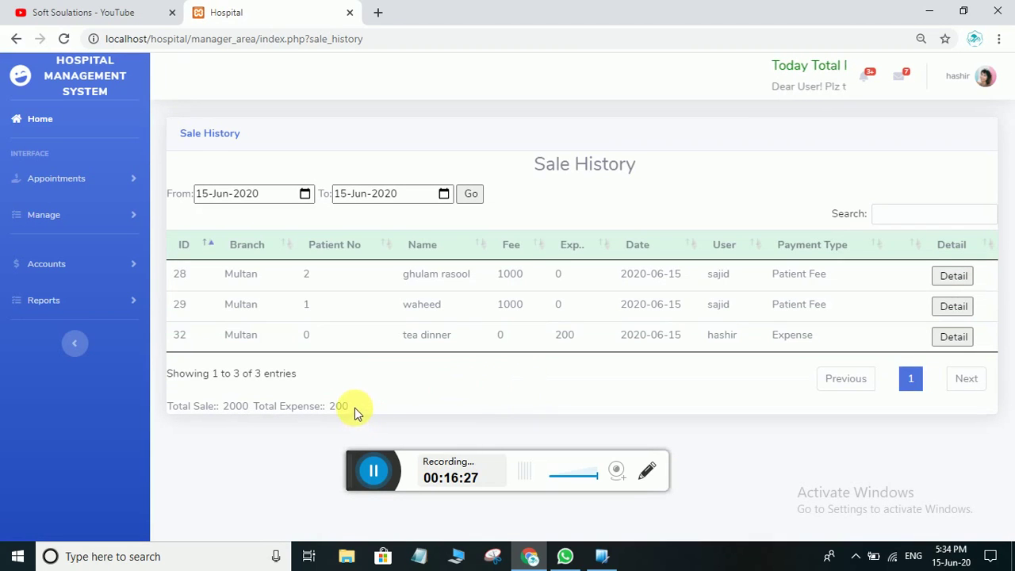
{"action": "double_click", "coordinate": [235, 406]}
{"action": "left_click", "coordinate": [662, 408]}
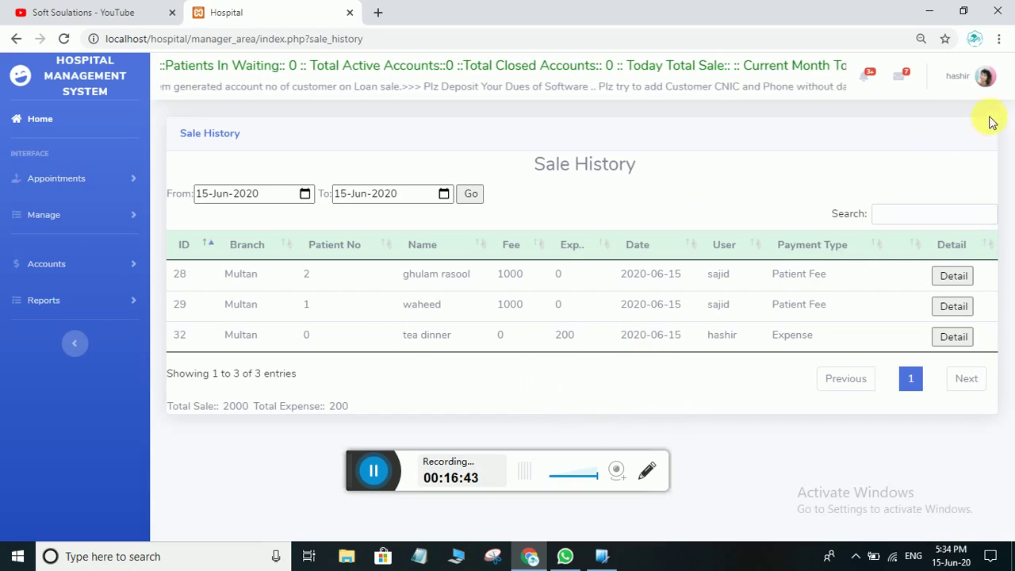
Log out and log back in with the other doctor's account
{"action": "left_click", "coordinate": [983, 73]}
{"action": "left_click", "coordinate": [924, 136]}
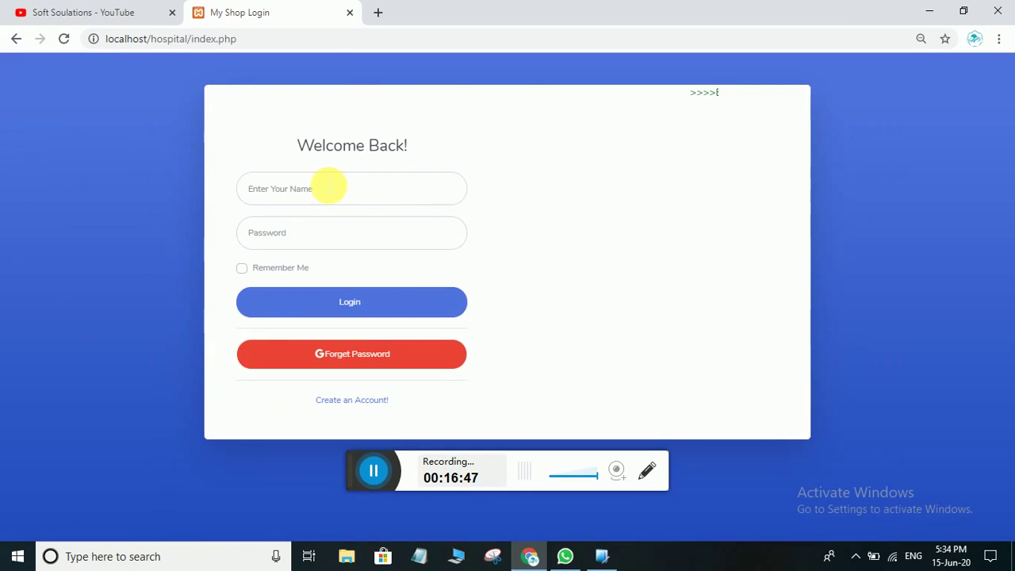
{"action": "left_click", "coordinate": [329, 188]}
{"action": "type", "text": "maji"}
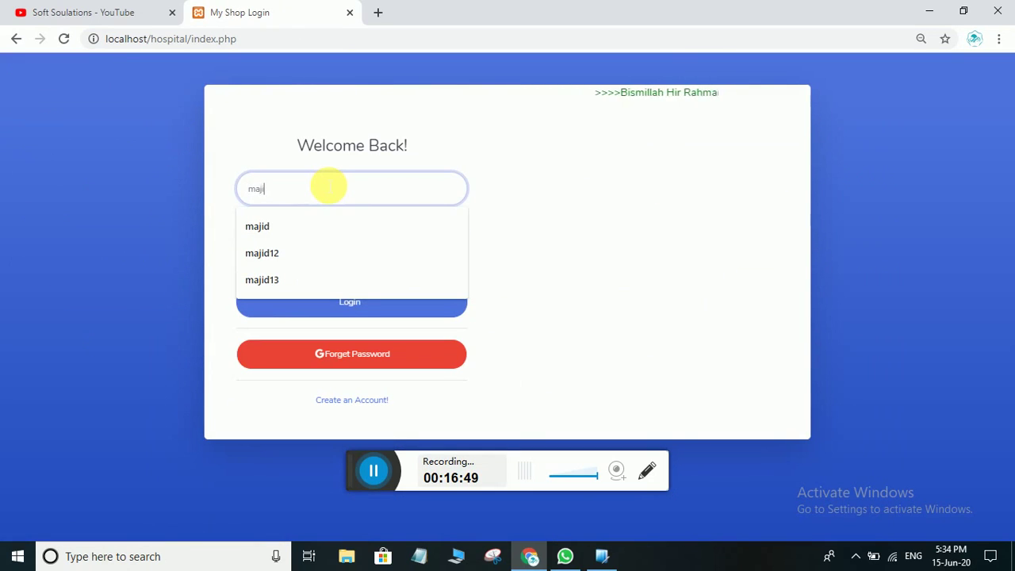
{"action": "type", "text": "d"}
{"action": "left_click", "coordinate": [630, 215]}
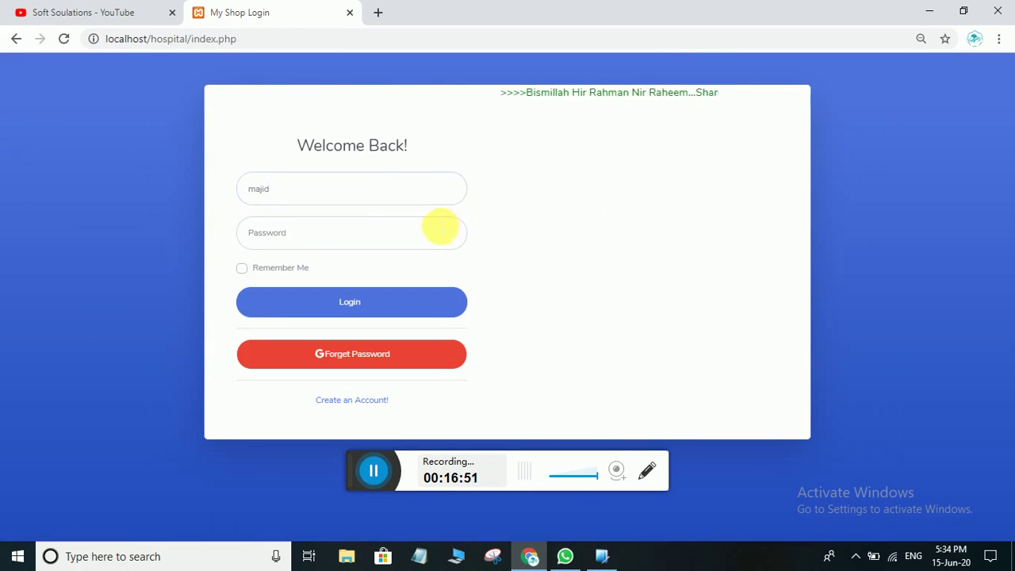
{"action": "left_click", "coordinate": [361, 237]}
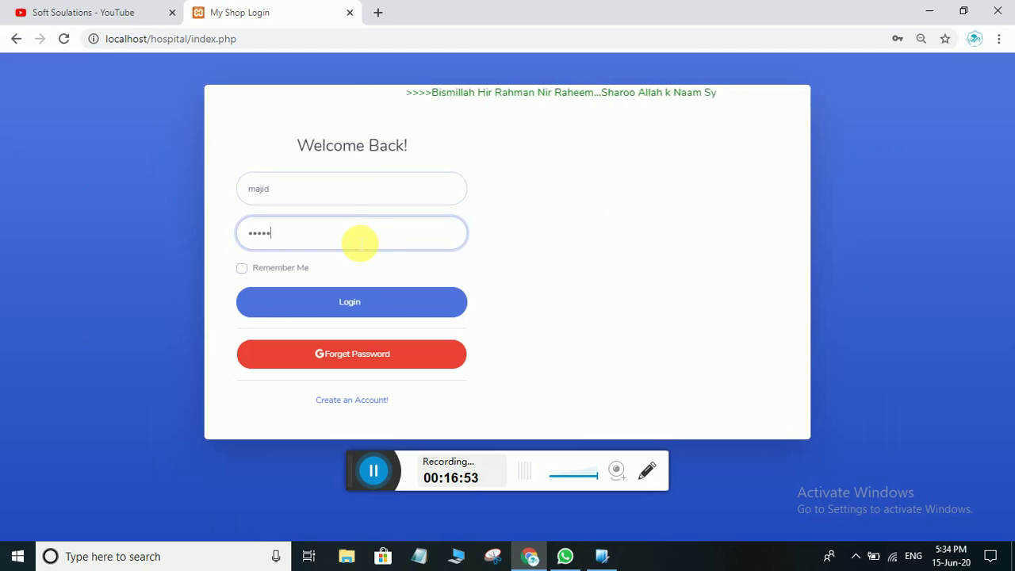
{"action": "left_click", "coordinate": [351, 301]}
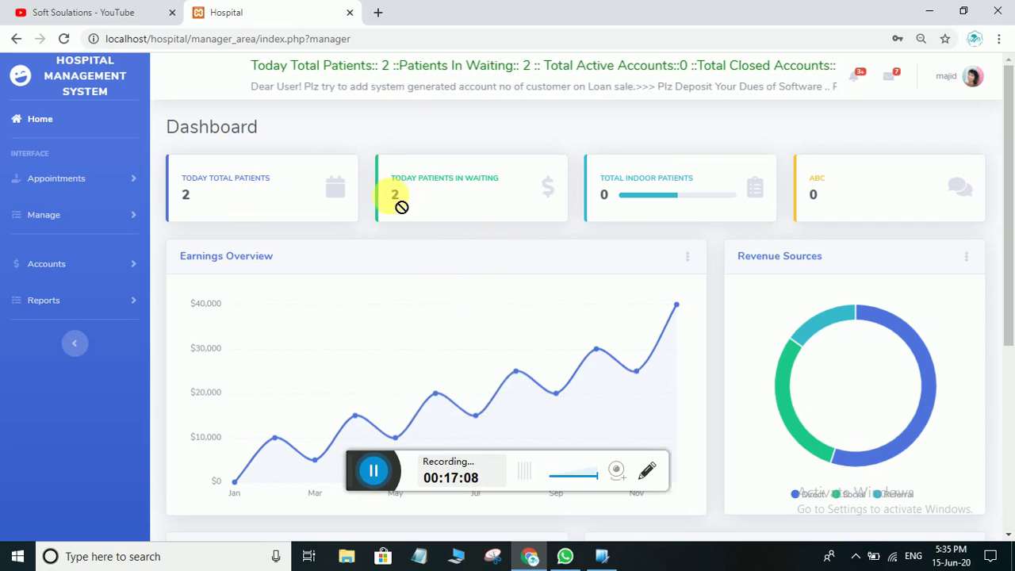
Attend waiting patient 3 from My Patients and save a panstan 400 mg prescription
{"action": "left_click", "coordinate": [97, 179]}
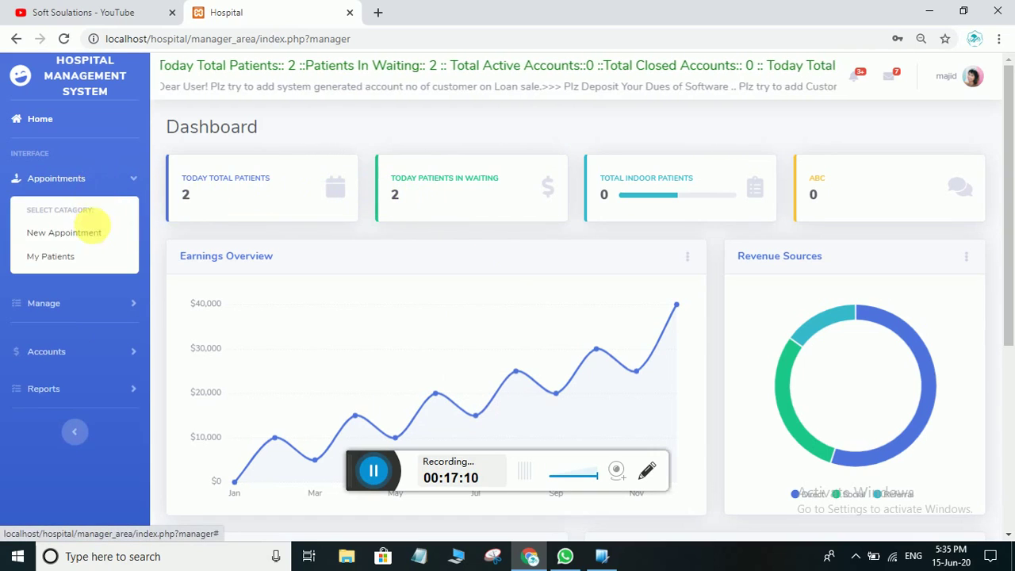
{"action": "left_click", "coordinate": [91, 254]}
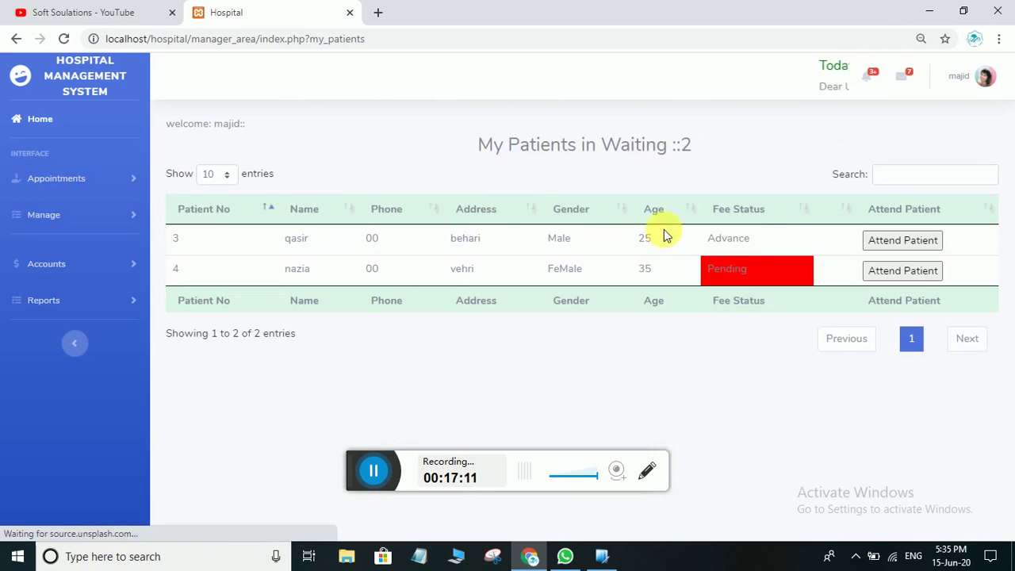
{"action": "left_click", "coordinate": [893, 248]}
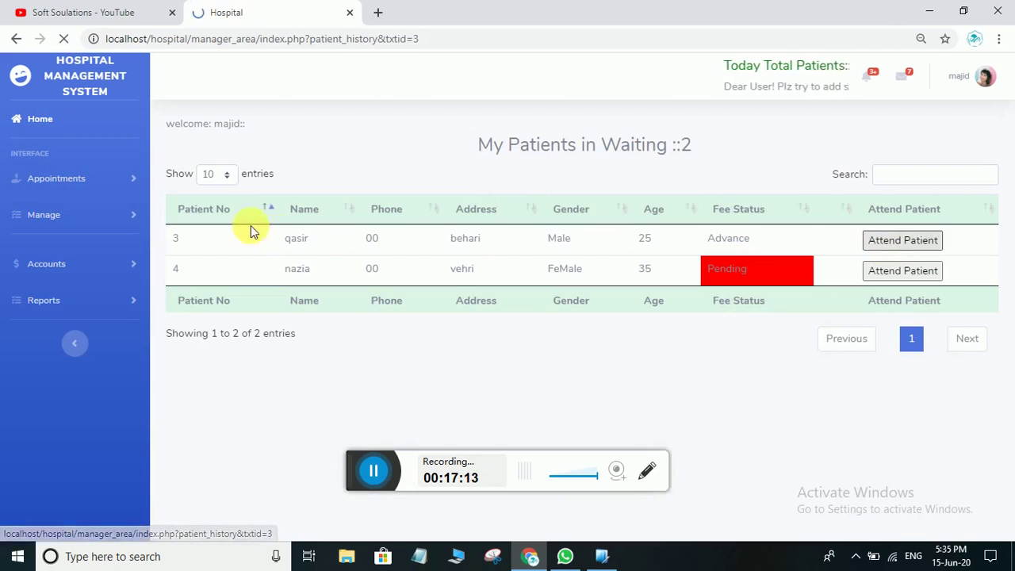
{"action": "scroll", "coordinate": [389, 428], "scroll_direction": "down", "scroll_amount": 3}
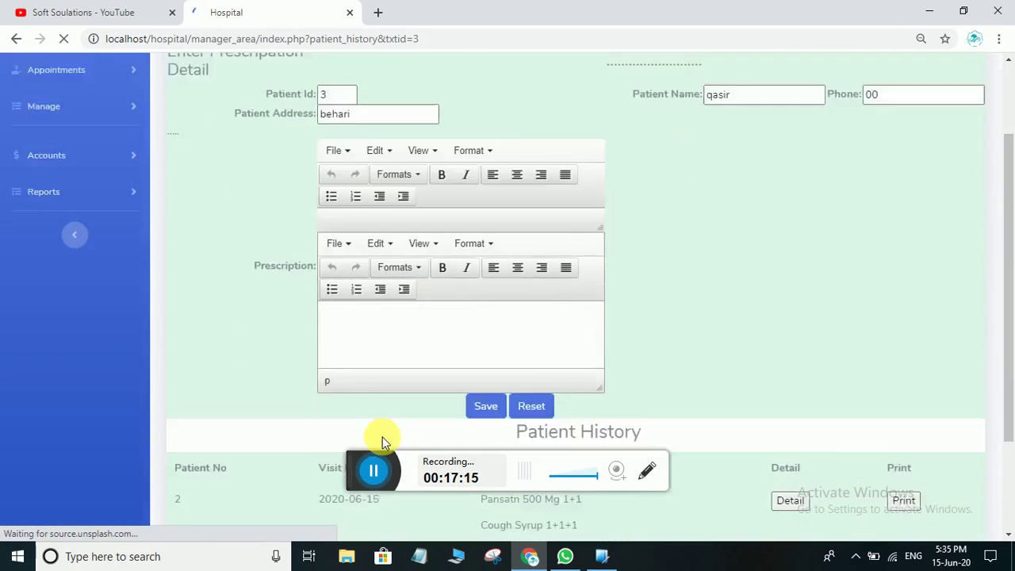
{"action": "left_click", "coordinate": [374, 214]}
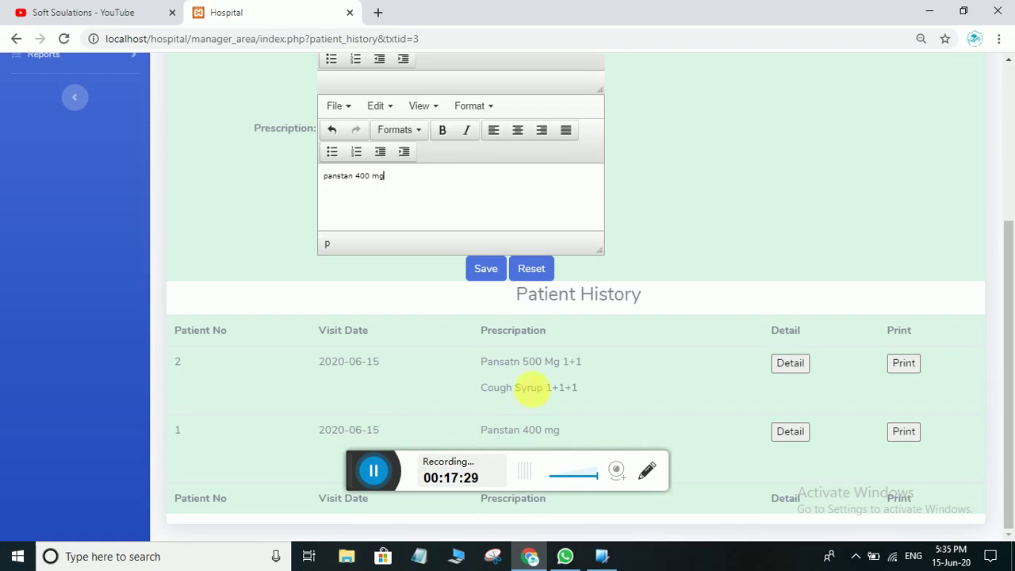
{"action": "scroll", "coordinate": [508, 408], "scroll_direction": "up", "scroll_amount": 1}
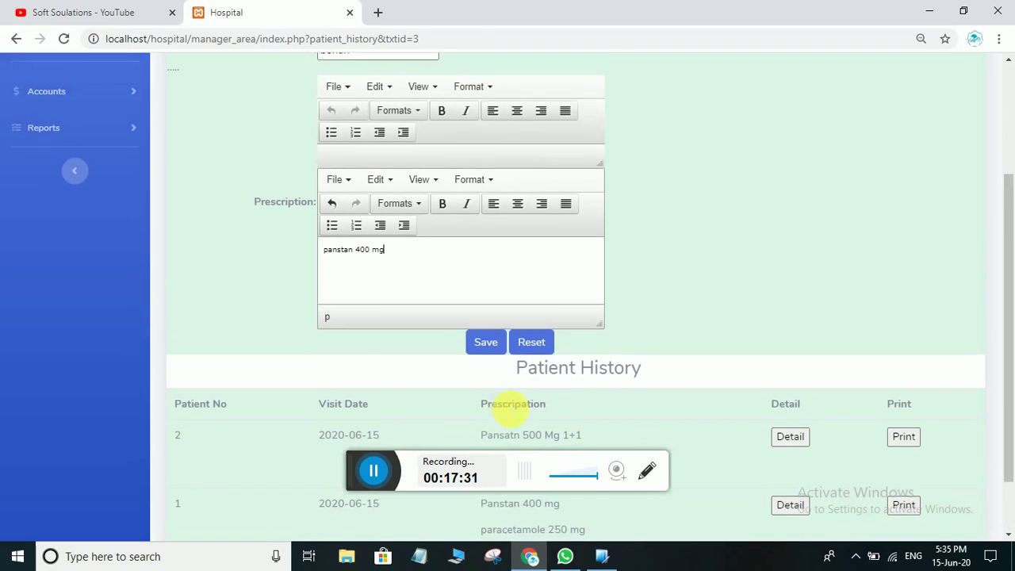
{"action": "scroll", "coordinate": [507, 408], "scroll_direction": "down", "scroll_amount": 1}
{"action": "scroll", "coordinate": [507, 408], "scroll_direction": "up", "scroll_amount": 2}
{"action": "scroll", "coordinate": [507, 409], "scroll_direction": "down", "scroll_amount": 1}
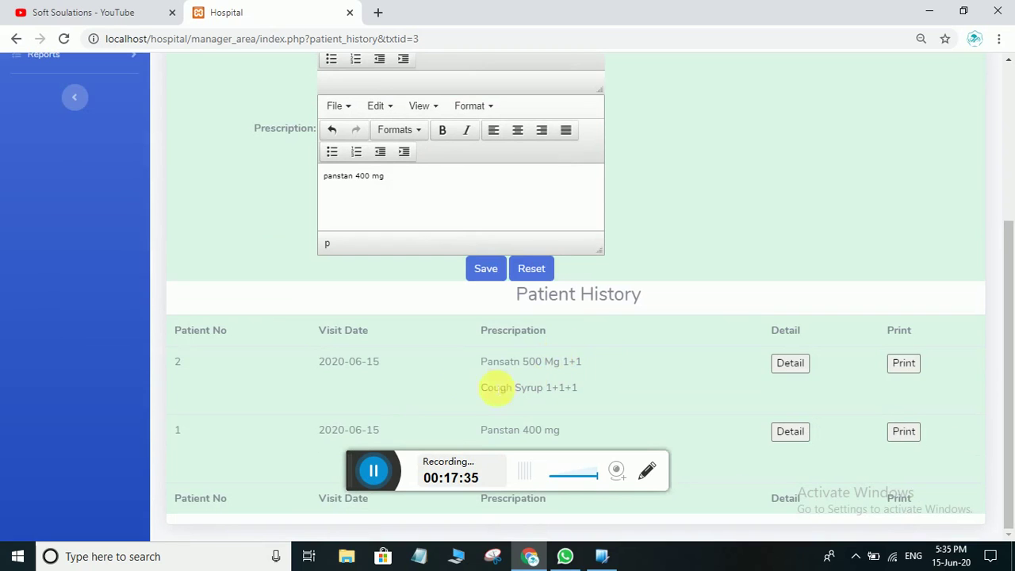
{"action": "scroll", "coordinate": [506, 379], "scroll_direction": "up", "scroll_amount": 1}
{"action": "scroll", "coordinate": [507, 380], "scroll_direction": "down", "scroll_amount": 2}
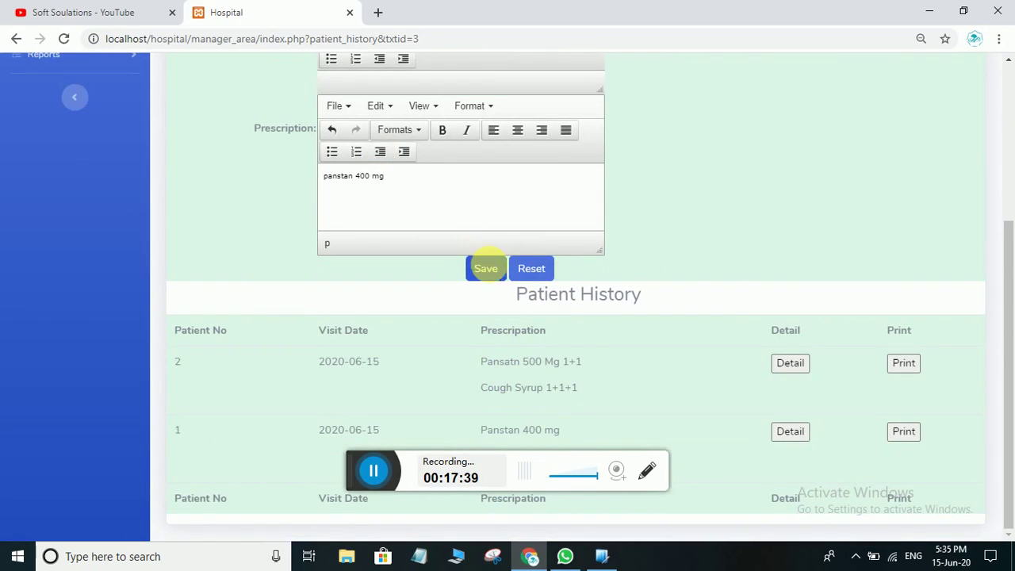
{"action": "left_click", "coordinate": [484, 268]}
Acknowledge the saved alert and open patient 3's prescription slip print preview
{"action": "left_click", "coordinate": [631, 131]}
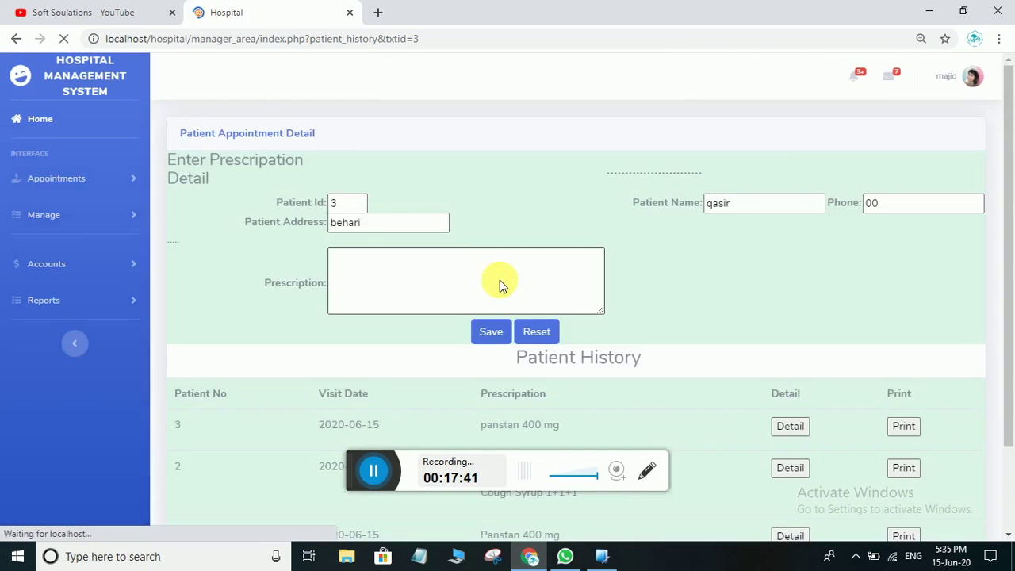
{"action": "scroll", "coordinate": [498, 358], "scroll_direction": "down", "scroll_amount": 1}
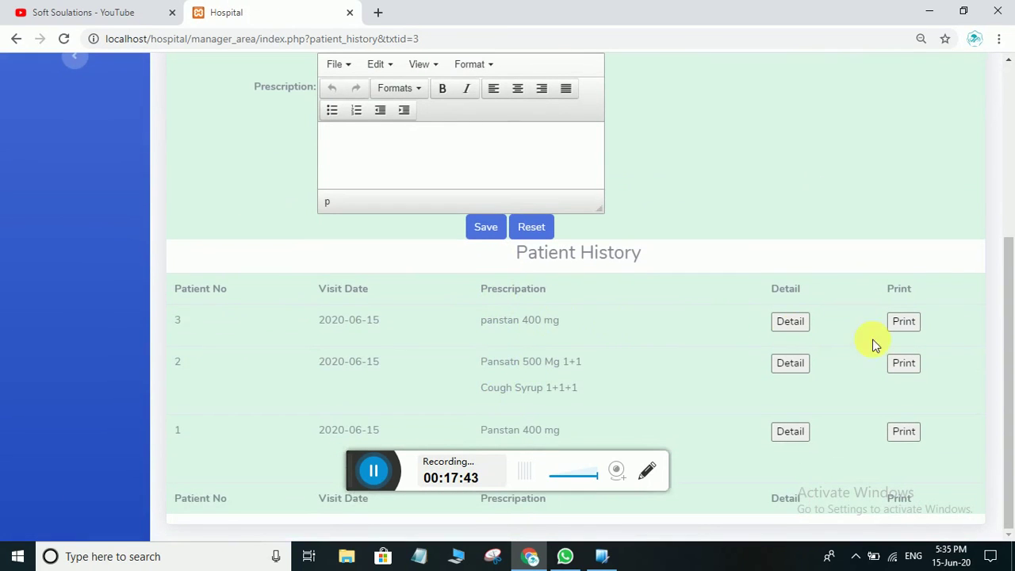
{"action": "left_click", "coordinate": [905, 325]}
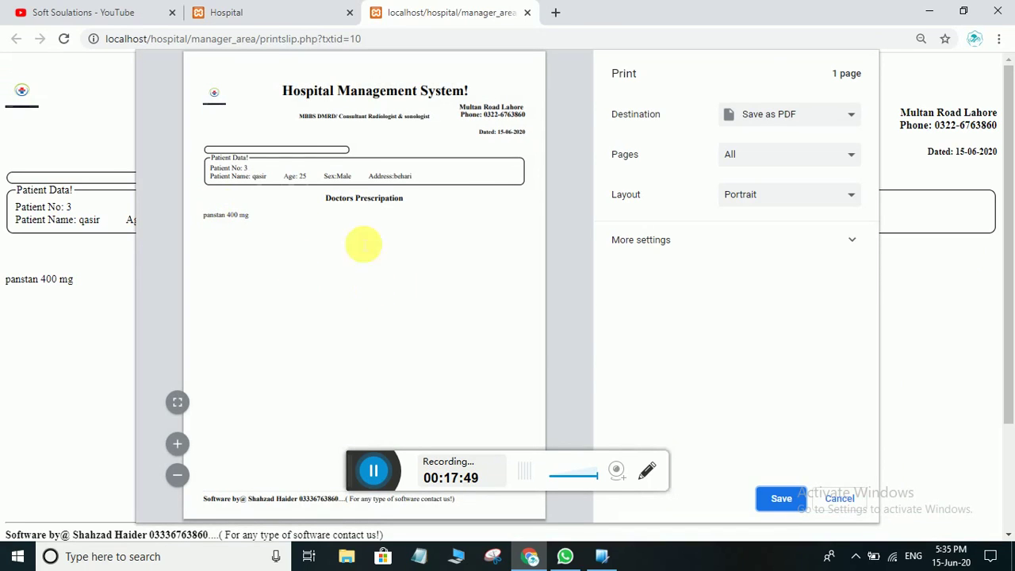
Cancel the slip's print preview and scroll back up patient 3's prescription page
{"action": "left_click", "coordinate": [222, 95]}
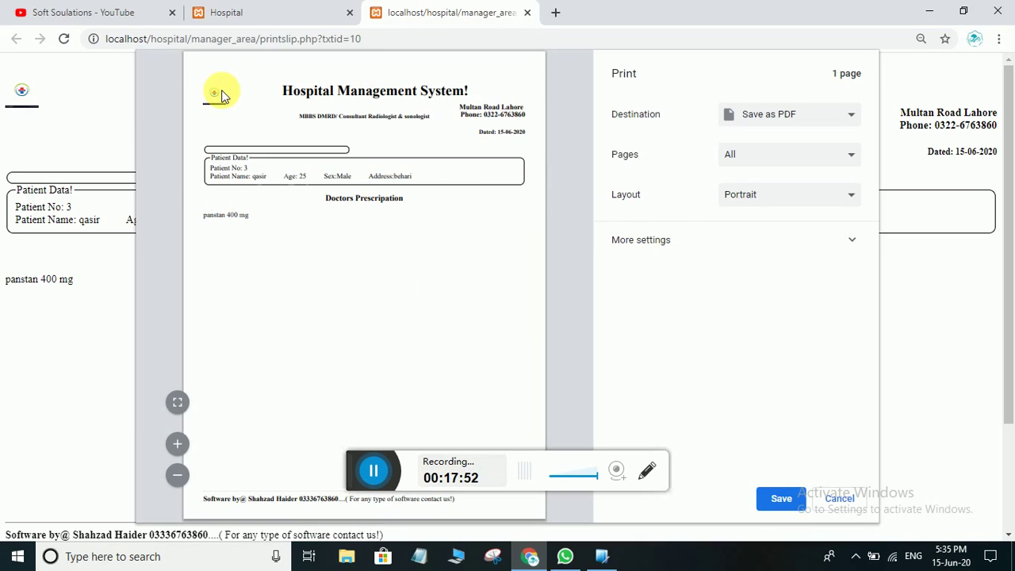
{"action": "left_click", "coordinate": [847, 497]}
{"action": "scroll", "coordinate": [735, 402], "scroll_direction": "up", "scroll_amount": 4}
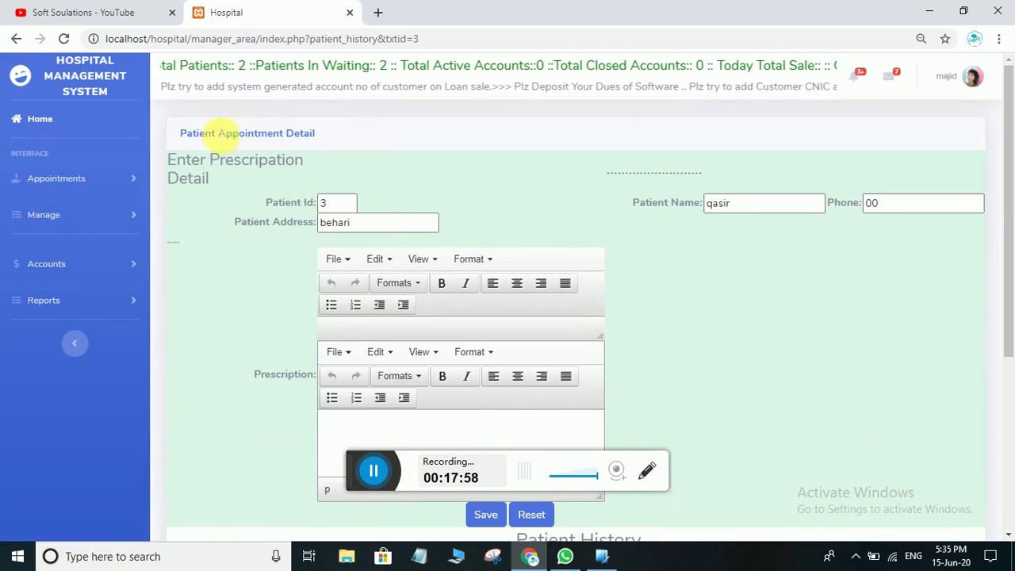
Reopen the income sale history, check both 1000 fees, then return to the Dashboard
{"action": "left_click", "coordinate": [50, 264]}
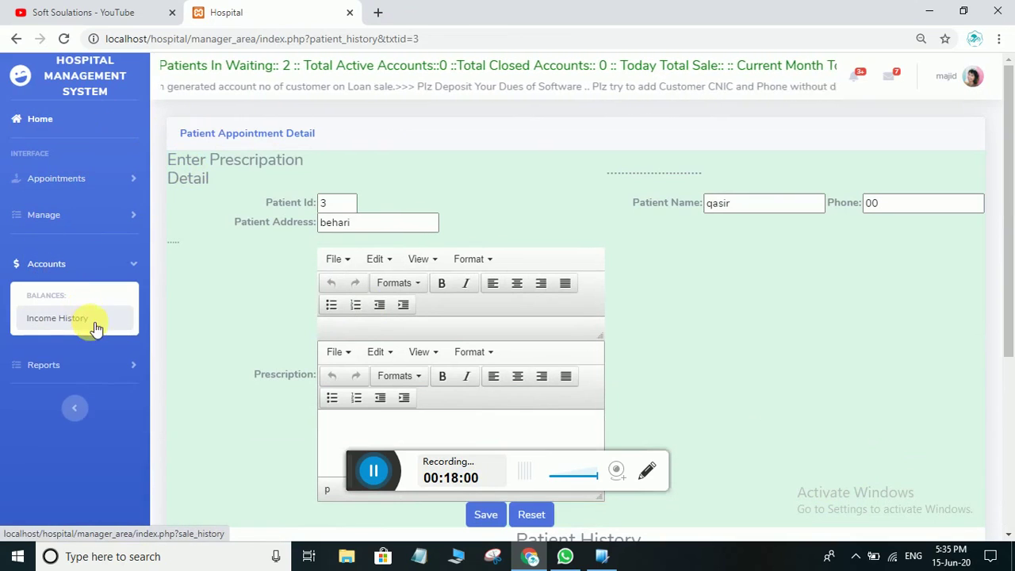
{"action": "left_click", "coordinate": [87, 325]}
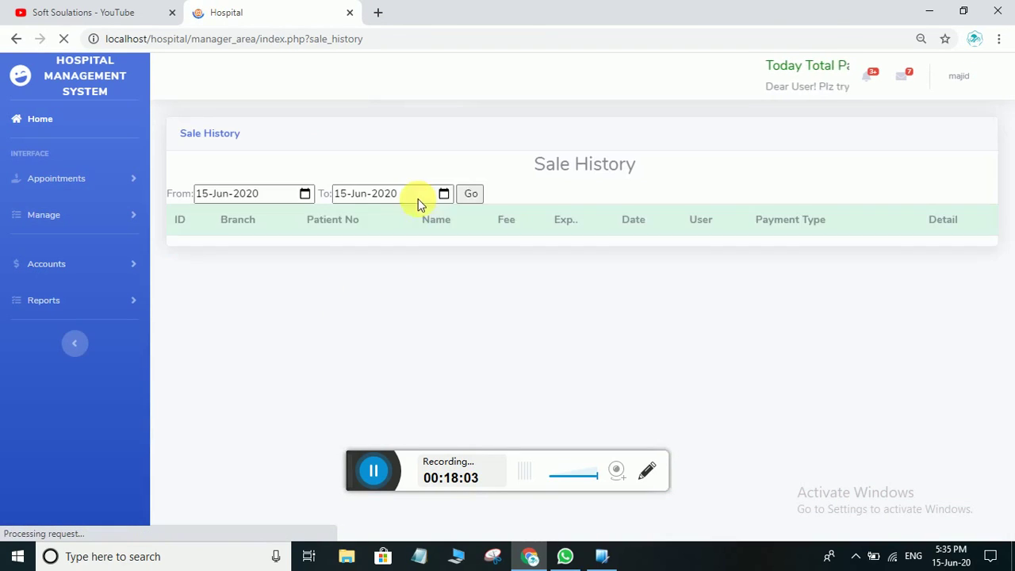
{"action": "left_click", "coordinate": [471, 194]}
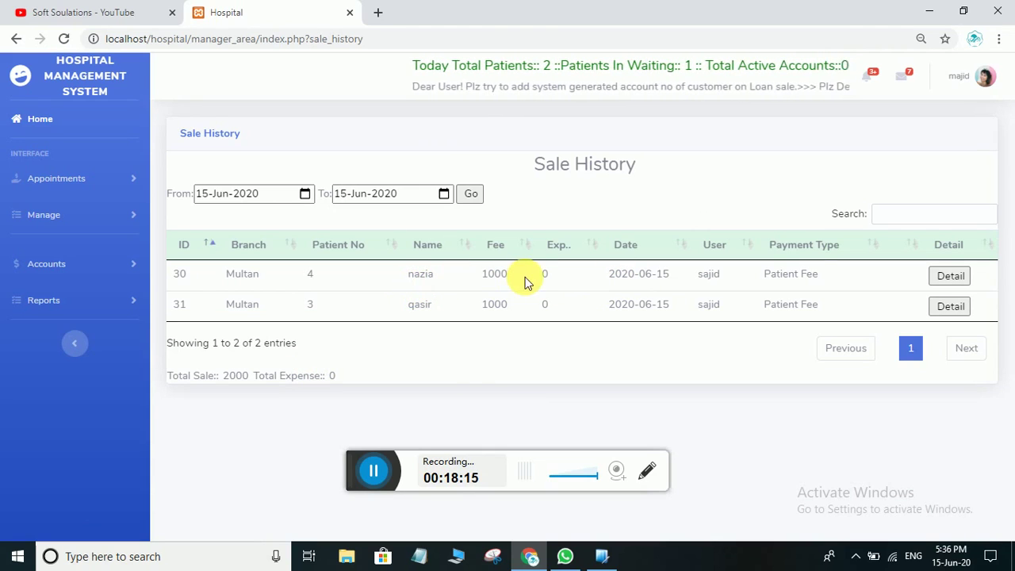
{"action": "left_click_drag", "start_coordinate": [525, 280], "coordinate": [471, 282]}
{"action": "left_click_drag", "start_coordinate": [528, 317], "coordinate": [474, 315]}
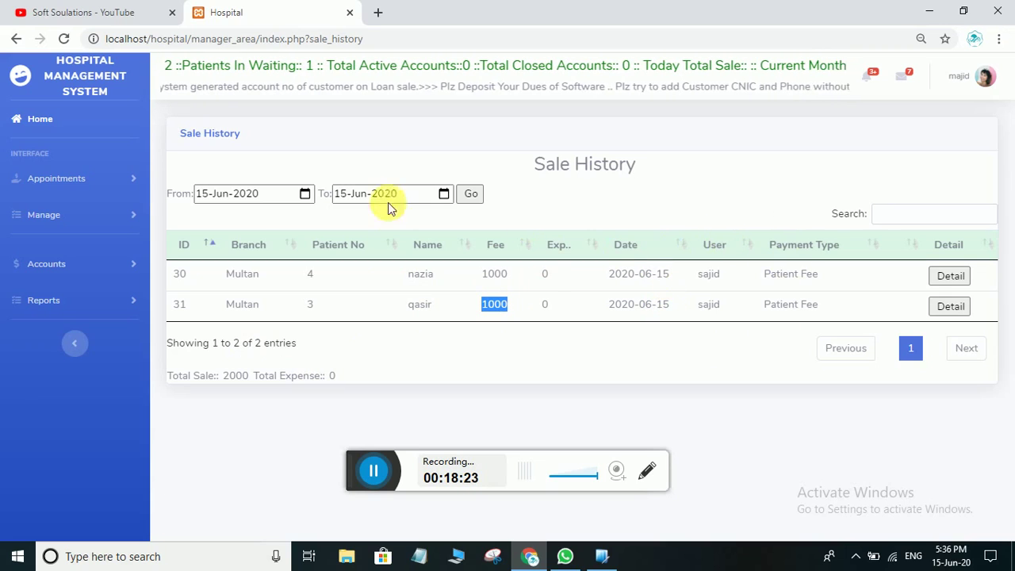
{"action": "left_click", "coordinate": [36, 120]}
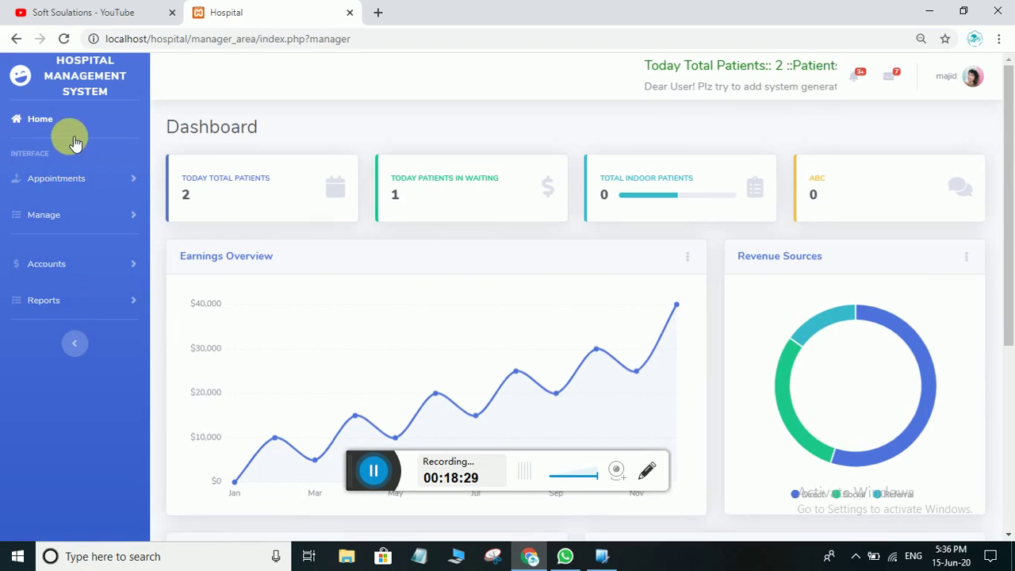
Log out of the doctor account, sign in as the receptionist, and open My Patients under Appointments
{"action": "left_click", "coordinate": [971, 74]}
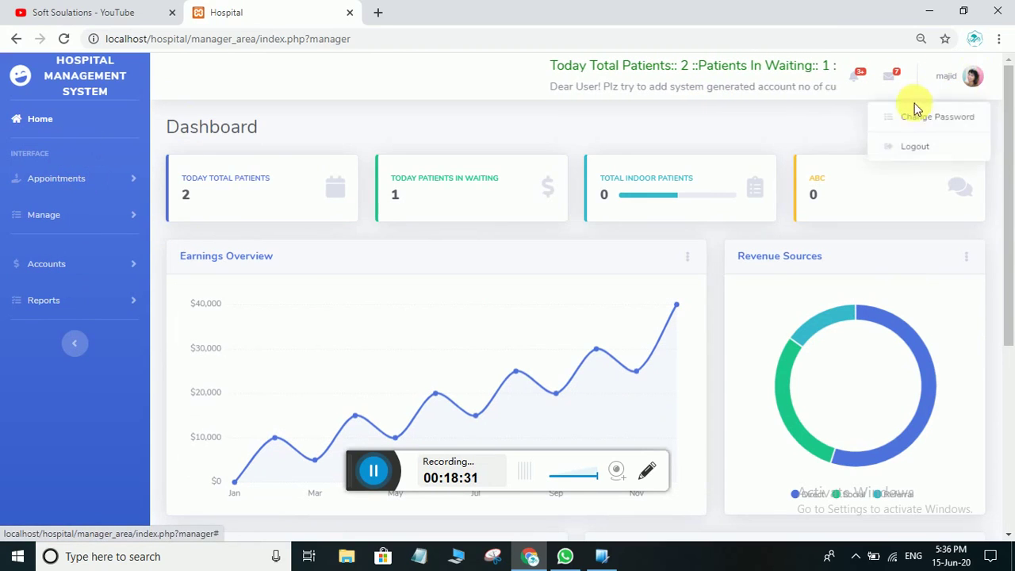
{"action": "left_click", "coordinate": [916, 146]}
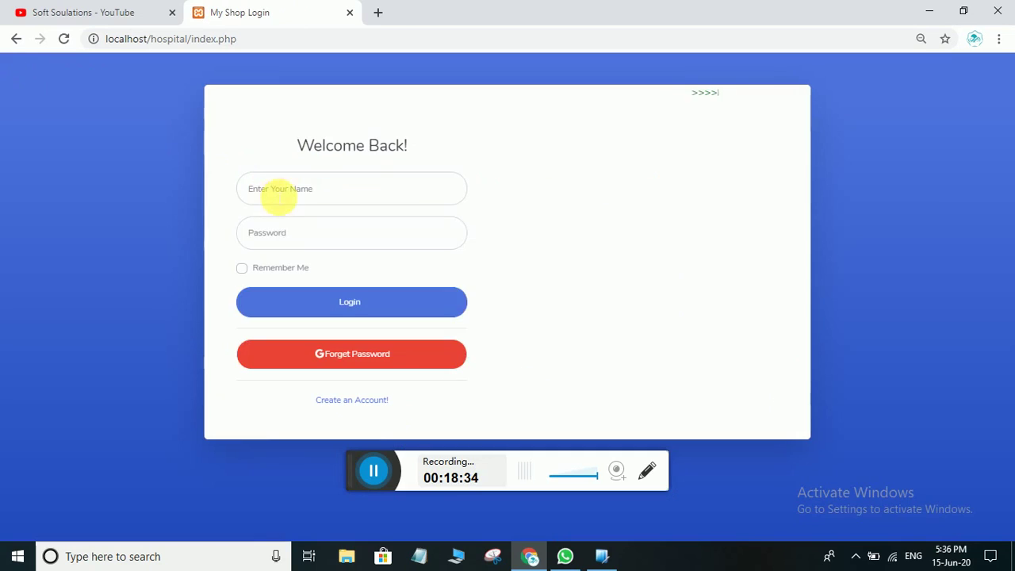
{"action": "left_click", "coordinate": [277, 192]}
{"action": "type", "text": "sajid"}
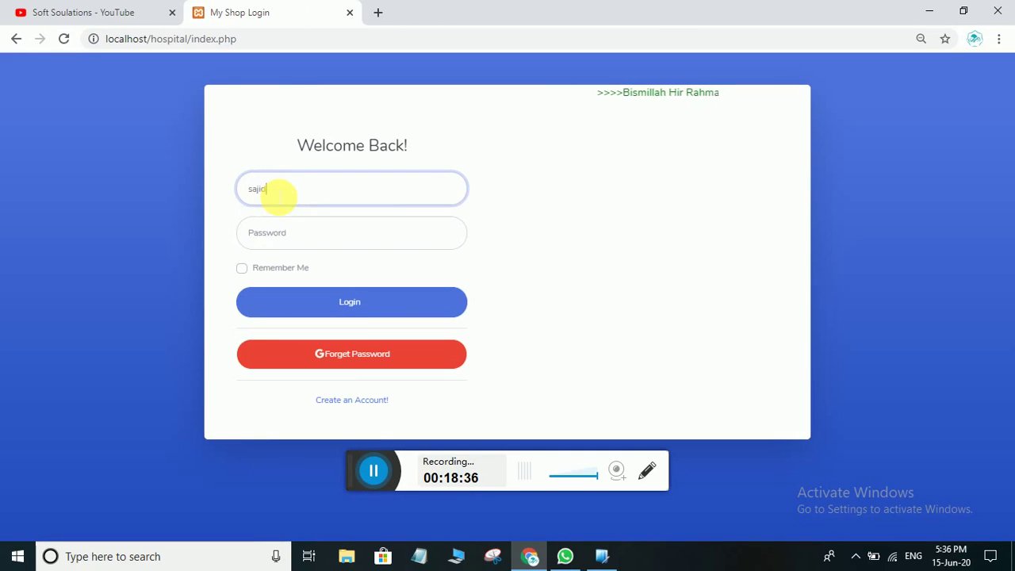
{"action": "left_click", "coordinate": [278, 236]}
{"action": "type", "text": "1234"}
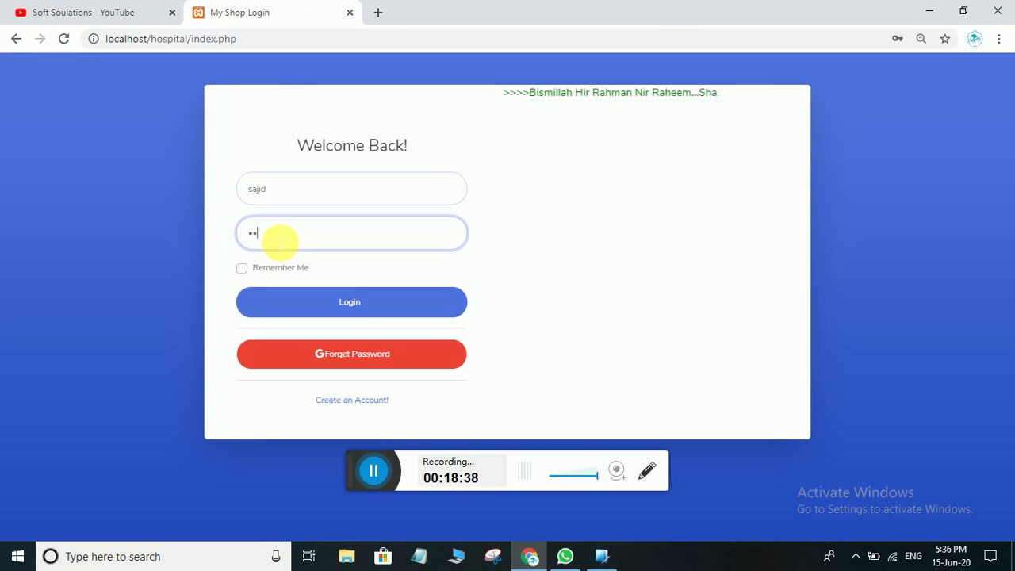
{"action": "type", "text": "5"}
{"action": "left_click", "coordinate": [358, 292]}
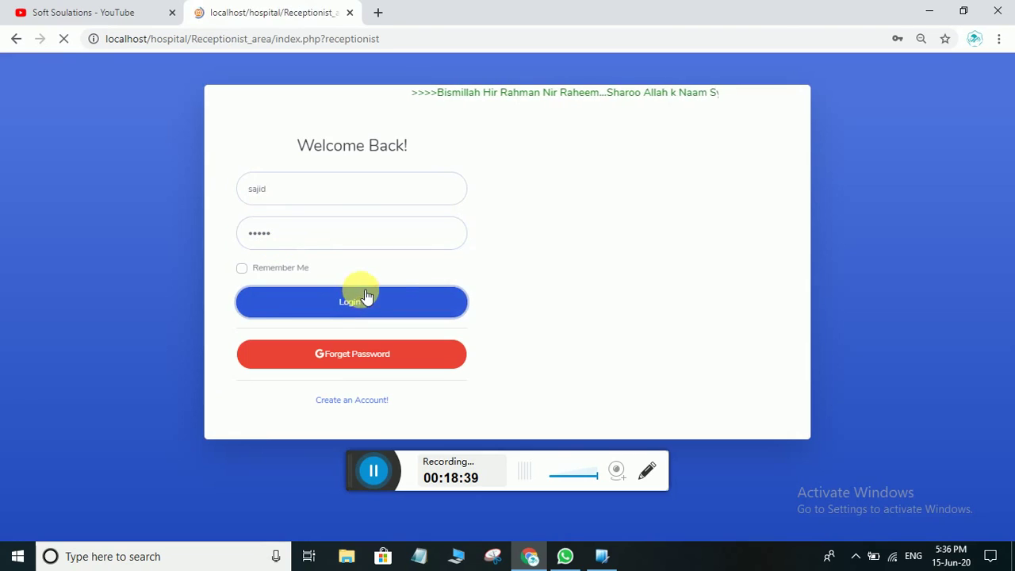
{"action": "left_click", "coordinate": [90, 180]}
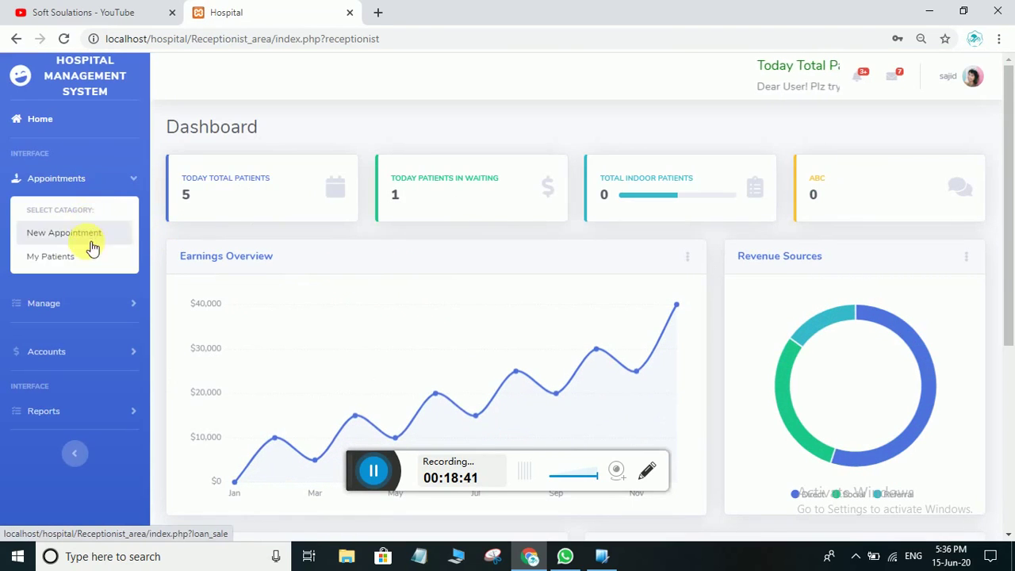
{"action": "left_click", "coordinate": [93, 252]}
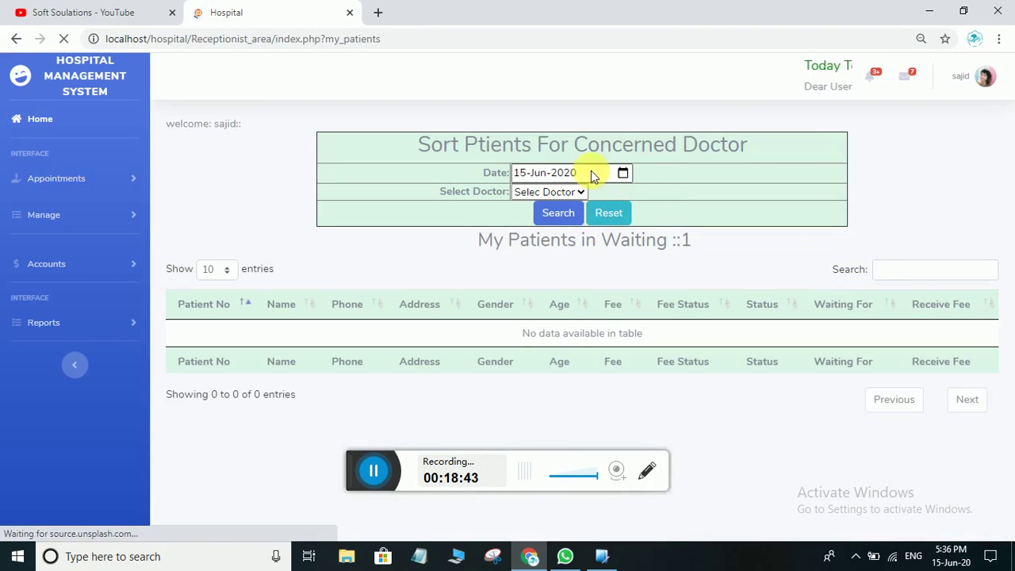
Filter the waiting patients by doctor, switching to the second doctor to find the waiting patient
{"action": "left_click", "coordinate": [577, 194]}
{"action": "left_click", "coordinate": [550, 219]}
{"action": "left_click", "coordinate": [559, 214]}
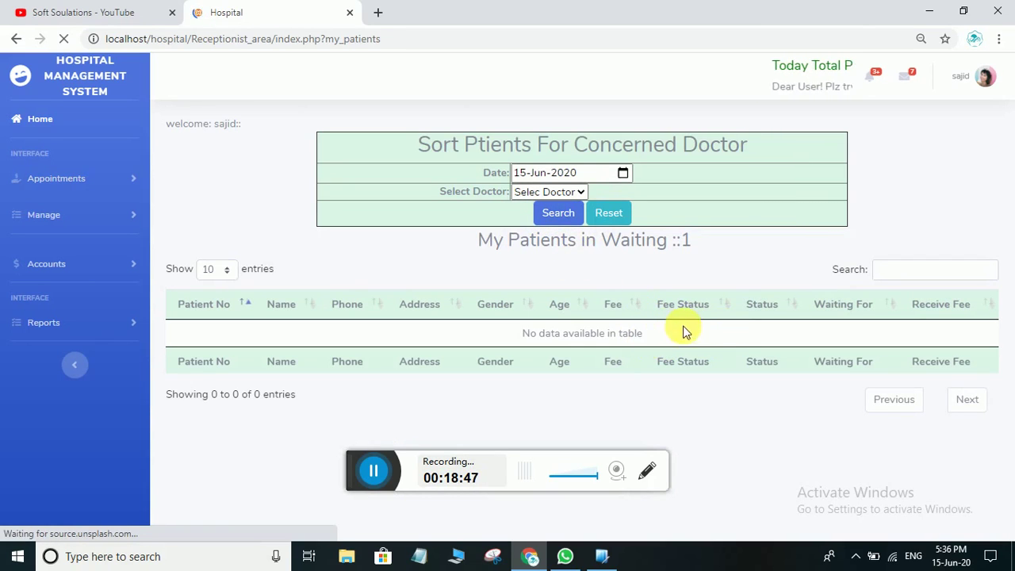
{"action": "left_click", "coordinate": [562, 193]}
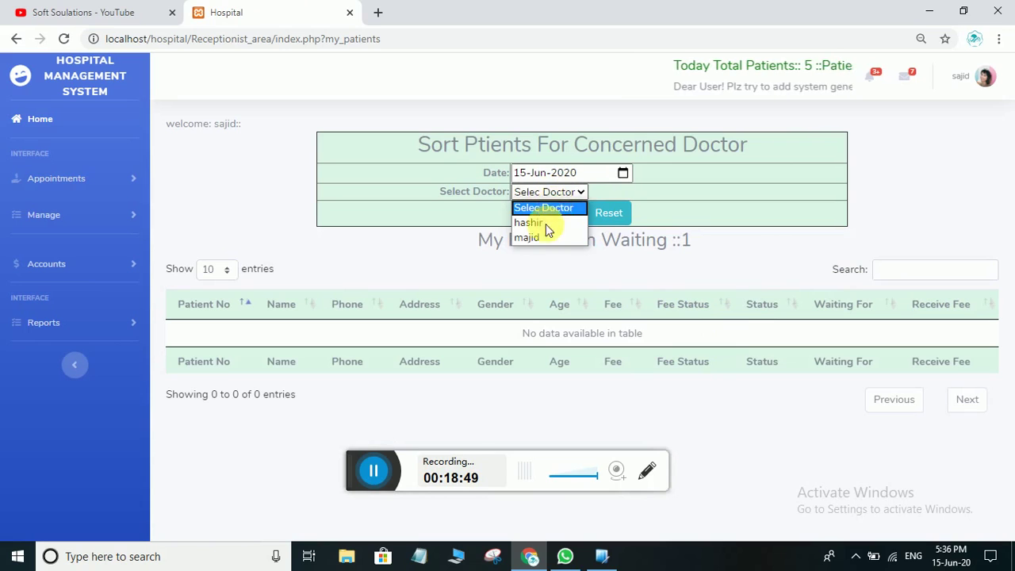
{"action": "left_click", "coordinate": [536, 239]}
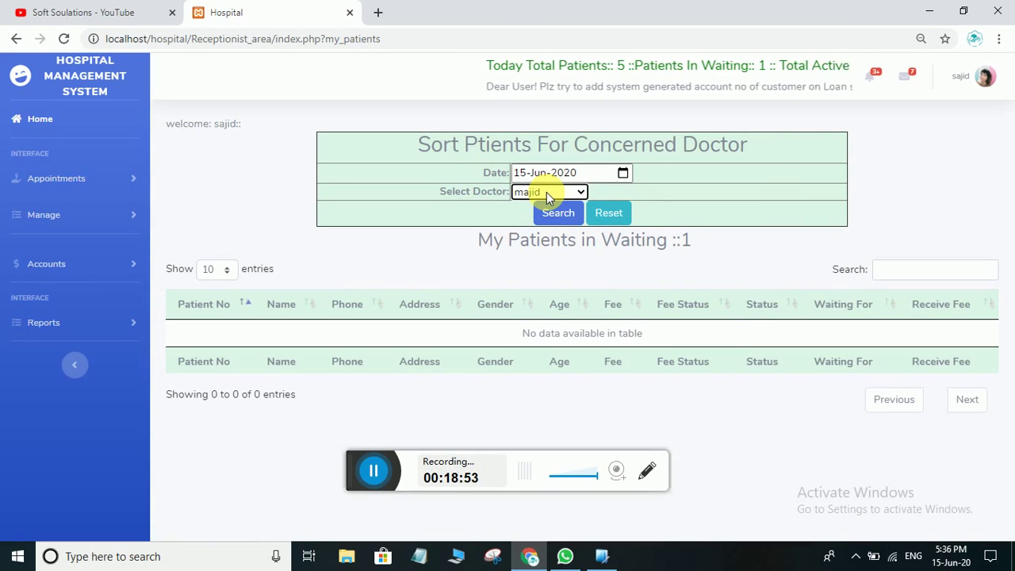
{"action": "left_click", "coordinate": [547, 213]}
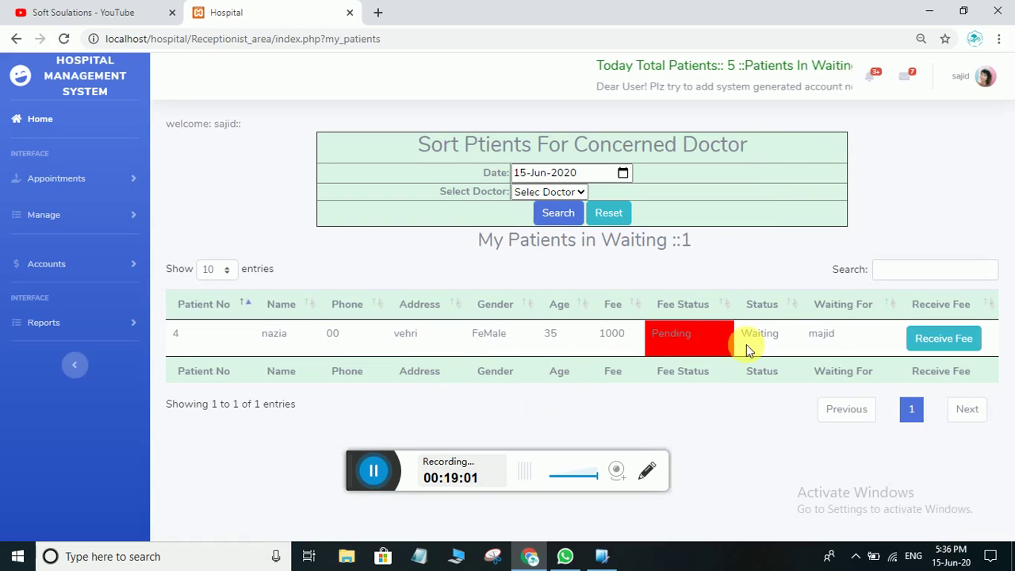
Receive patient 4's 1000 fee, confirm it shows Received, and return to the Dashboard
{"action": "left_click", "coordinate": [949, 348]}
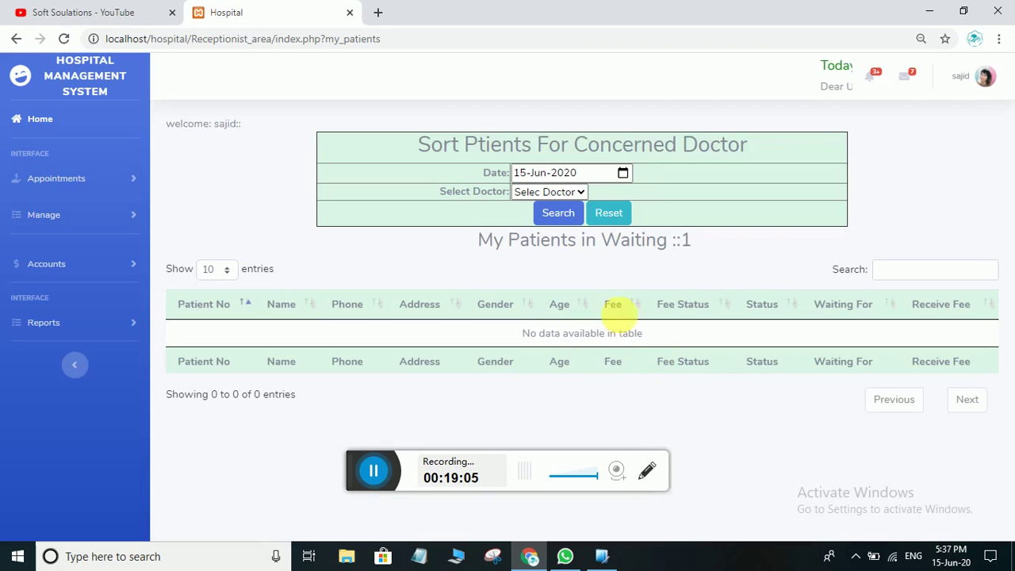
{"action": "left_click", "coordinate": [561, 193]}
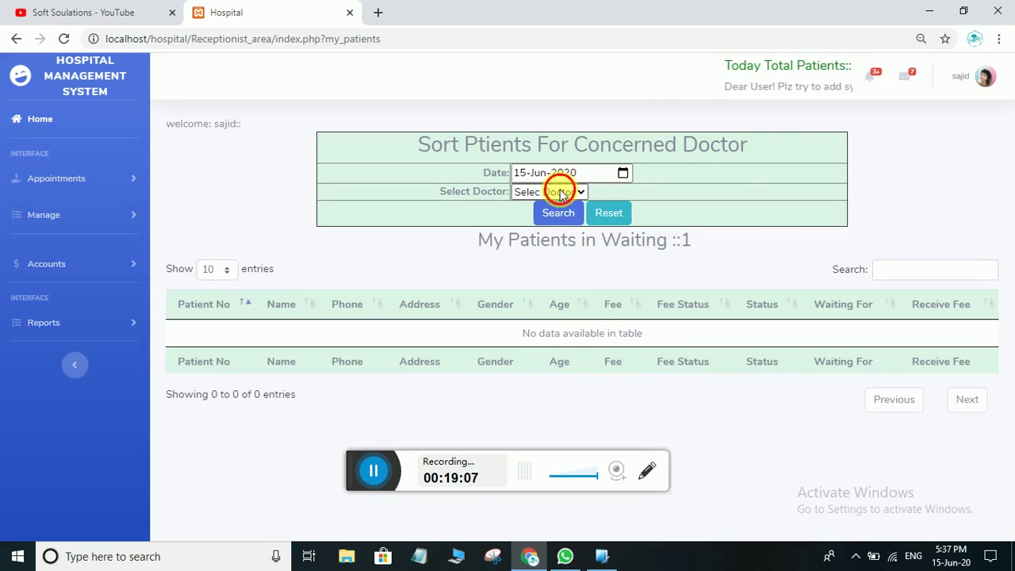
{"action": "left_click", "coordinate": [547, 233]}
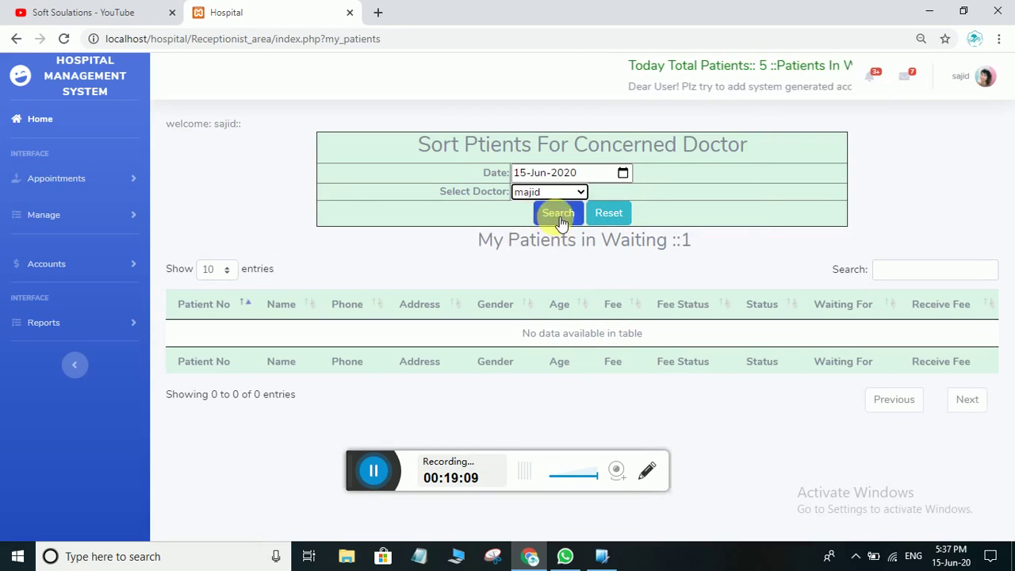
{"action": "left_click", "coordinate": [559, 214]}
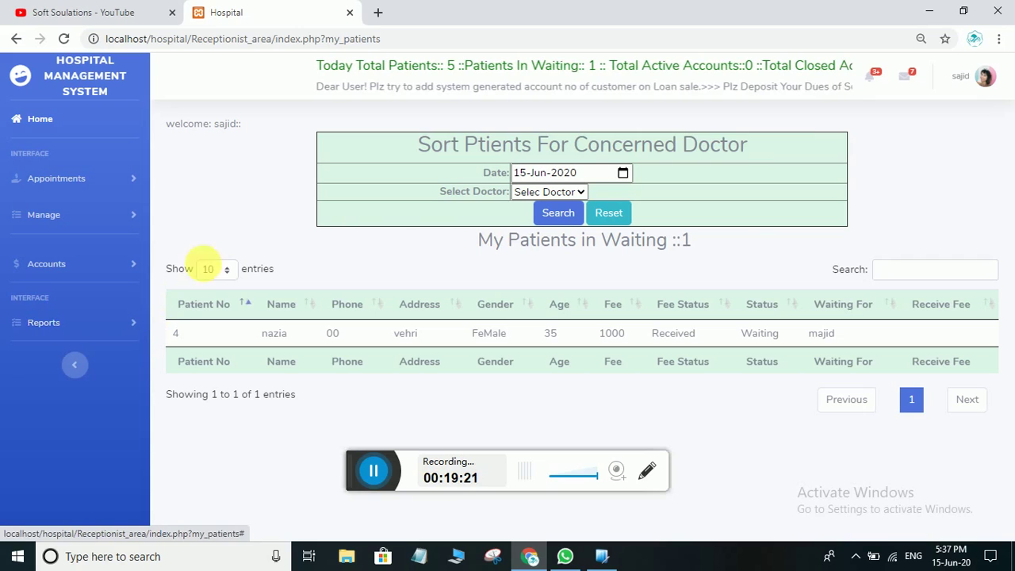
{"action": "left_click", "coordinate": [50, 111]}
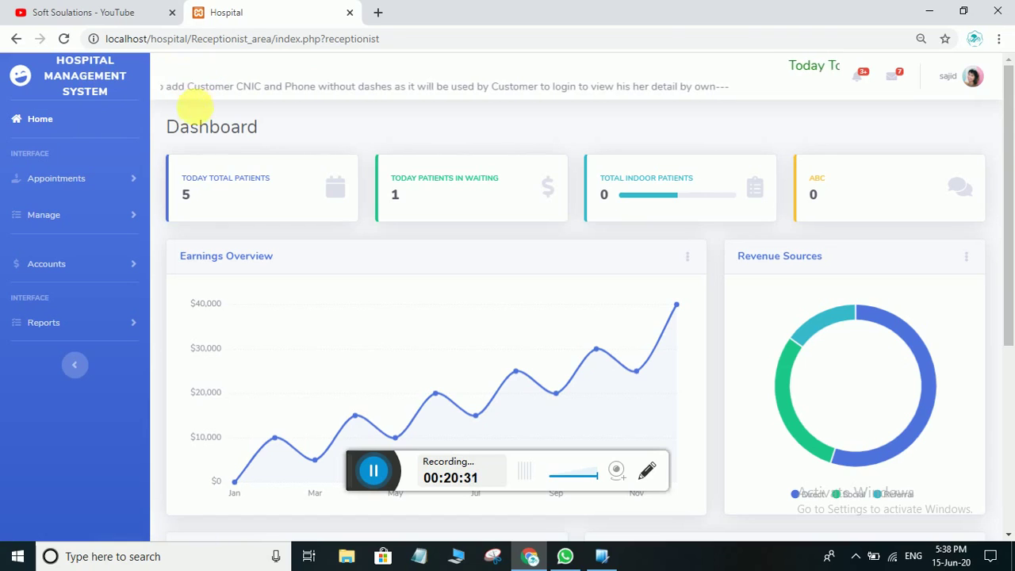
{"action": "left_click_drag", "start_coordinate": [265, 135], "coordinate": [156, 140]}
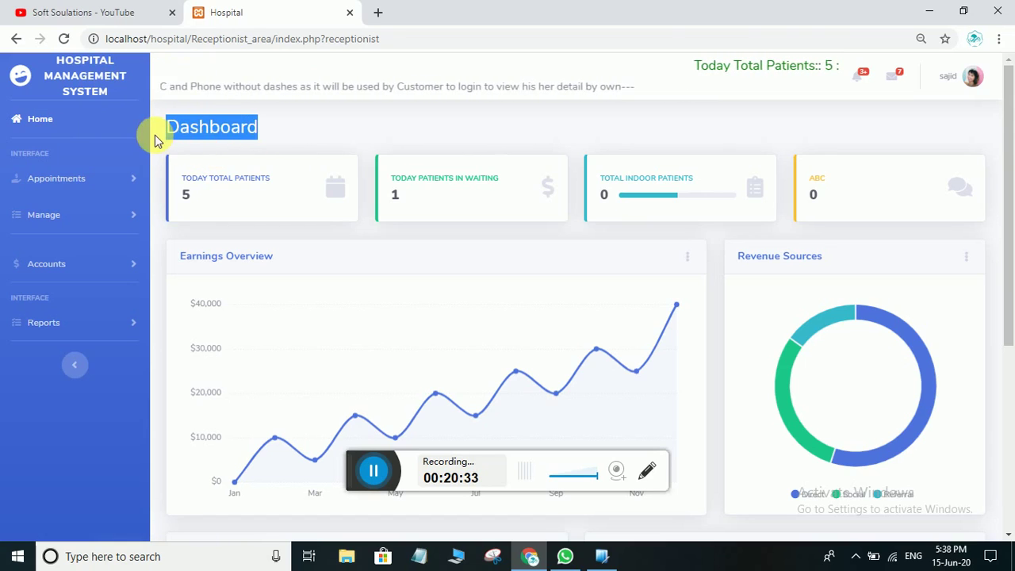
{"action": "left_click", "coordinate": [245, 130]}
{"action": "left_click_drag", "start_coordinate": [265, 140], "coordinate": [133, 141]}
{"action": "left_click", "coordinate": [238, 134]}
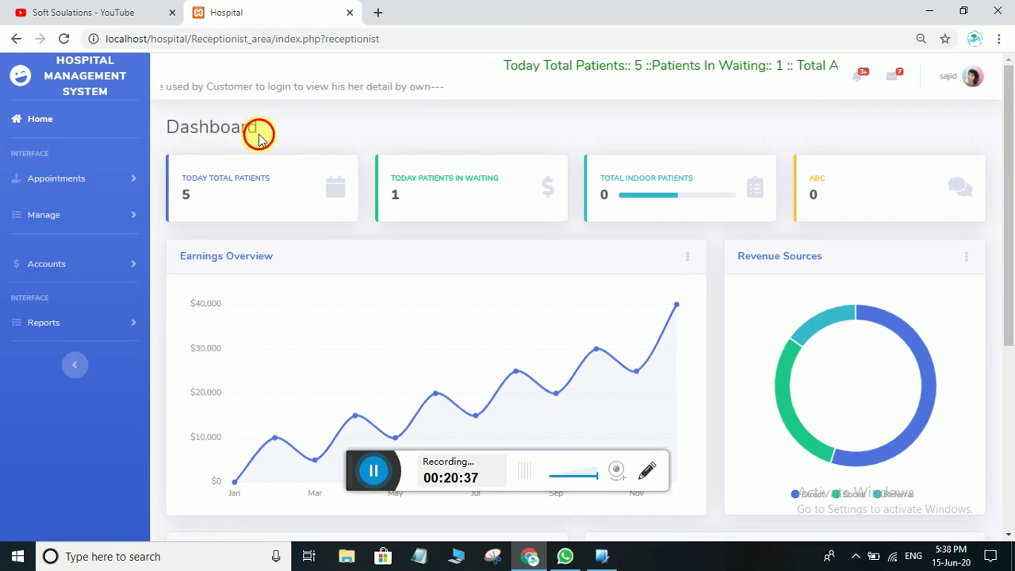
{"action": "left_click_drag", "start_coordinate": [259, 134], "coordinate": [155, 131]}
{"action": "left_click", "coordinate": [219, 134]}
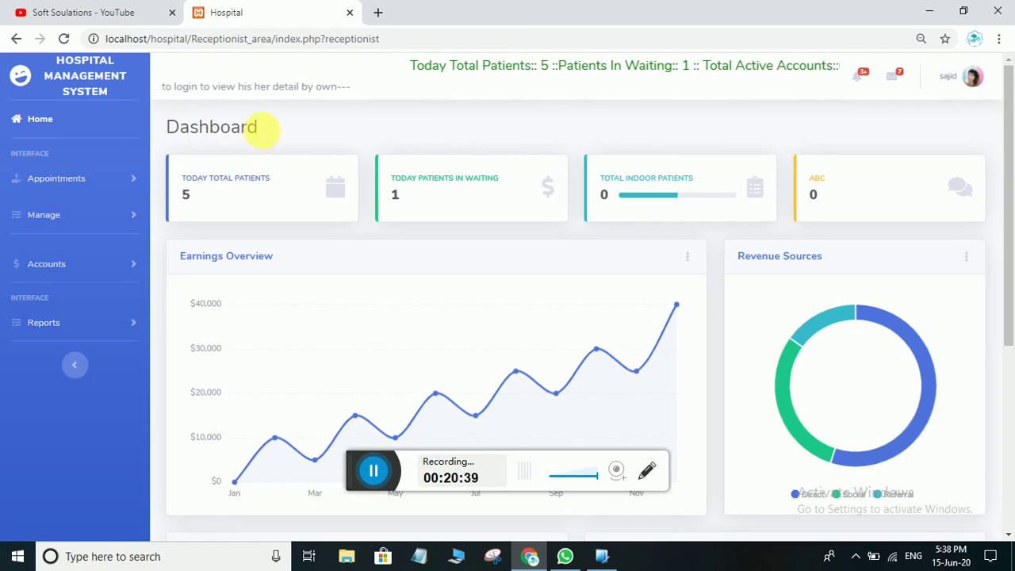
{"action": "left_click_drag", "start_coordinate": [262, 131], "coordinate": [182, 147]}
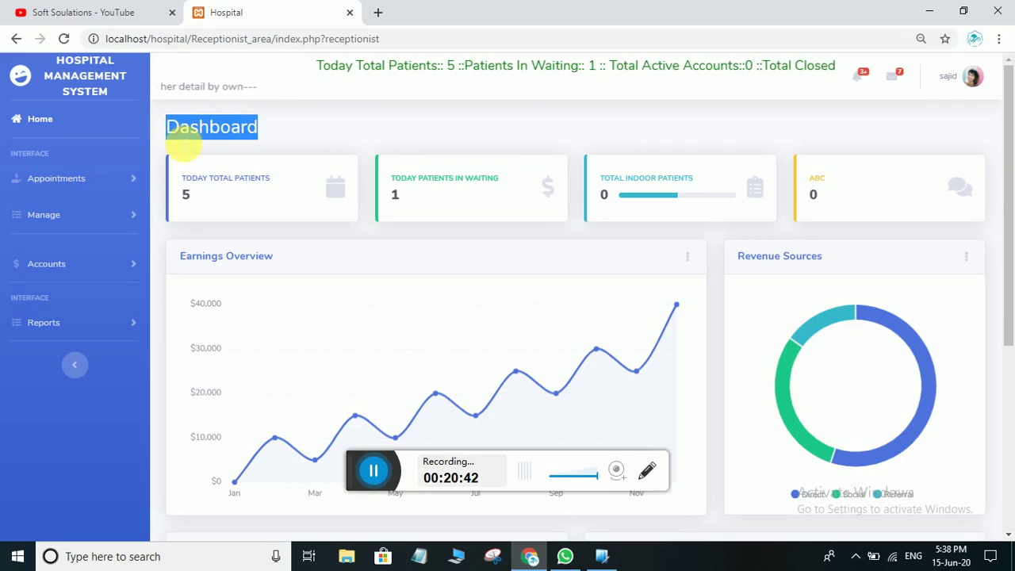
{"action": "left_click", "coordinate": [212, 146]}
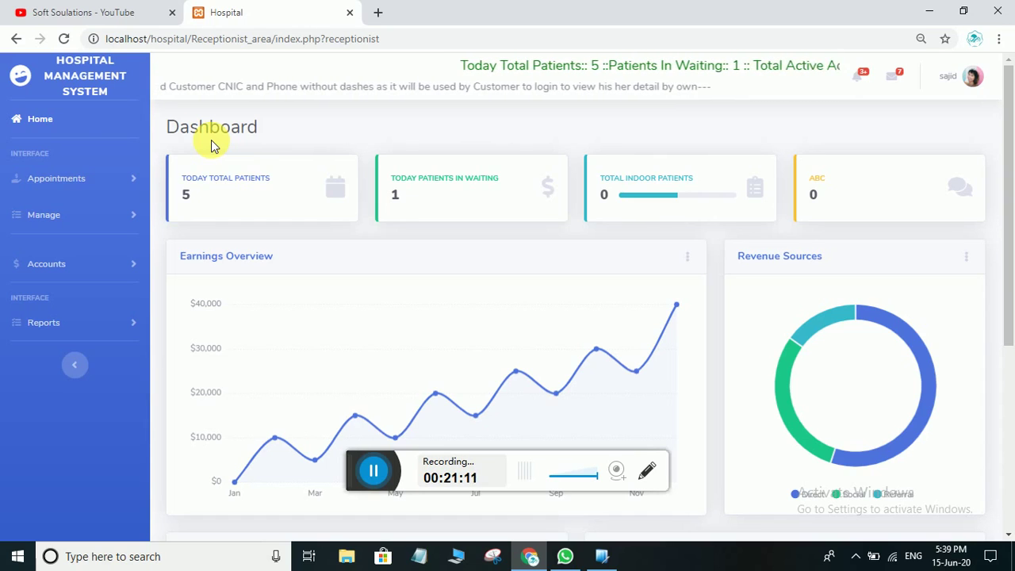
{"action": "left_click", "coordinate": [56, 177]}
{"action": "left_click", "coordinate": [53, 233]}
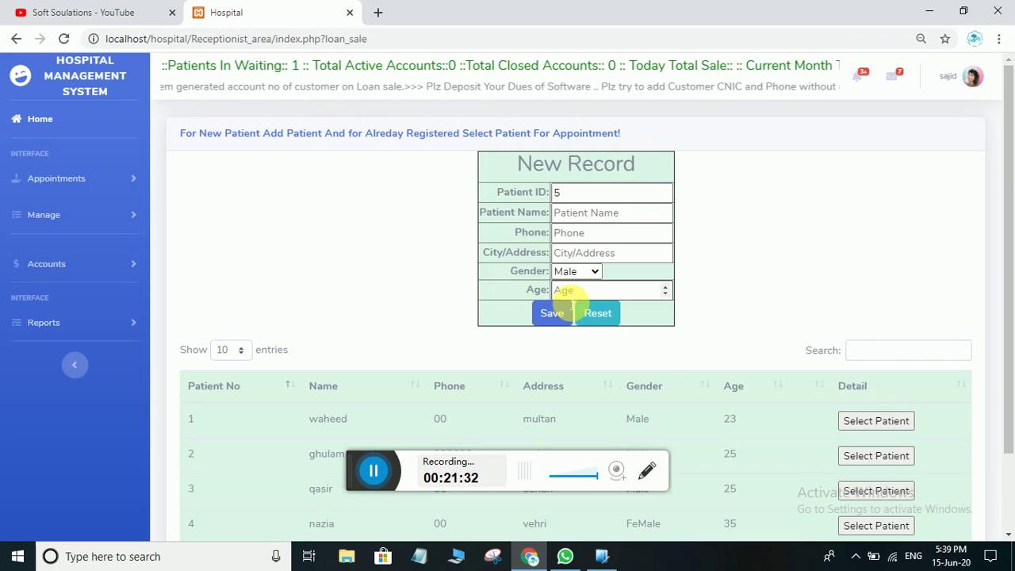
{"action": "scroll", "coordinate": [539, 317], "scroll_direction": "down", "scroll_amount": 1}
{"action": "scroll", "coordinate": [459, 272], "scroll_direction": "up", "scroll_amount": 1}
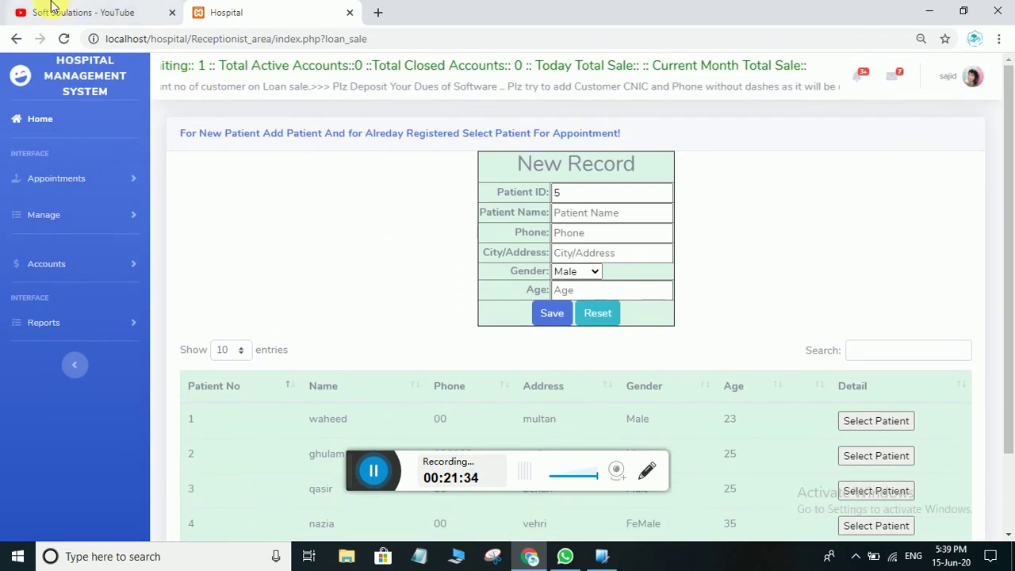